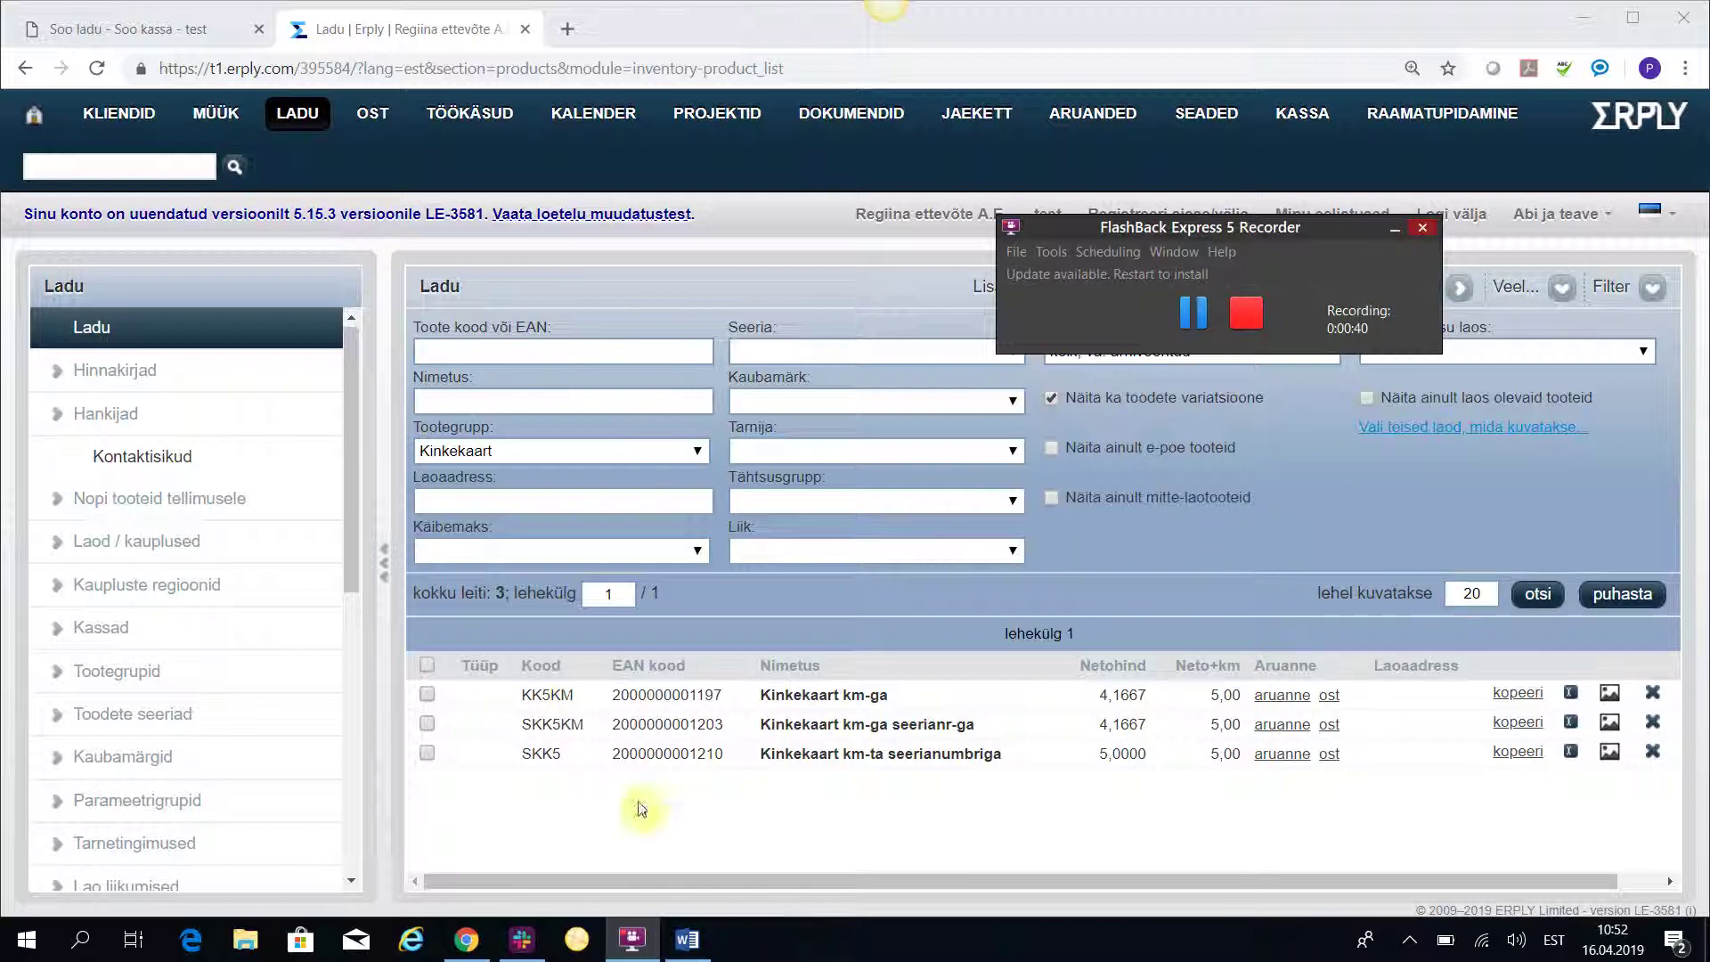
Open product SKK5KM and review its 5.00 € gross price and serial-numbered gift card checkbox.
left_click(557, 727)
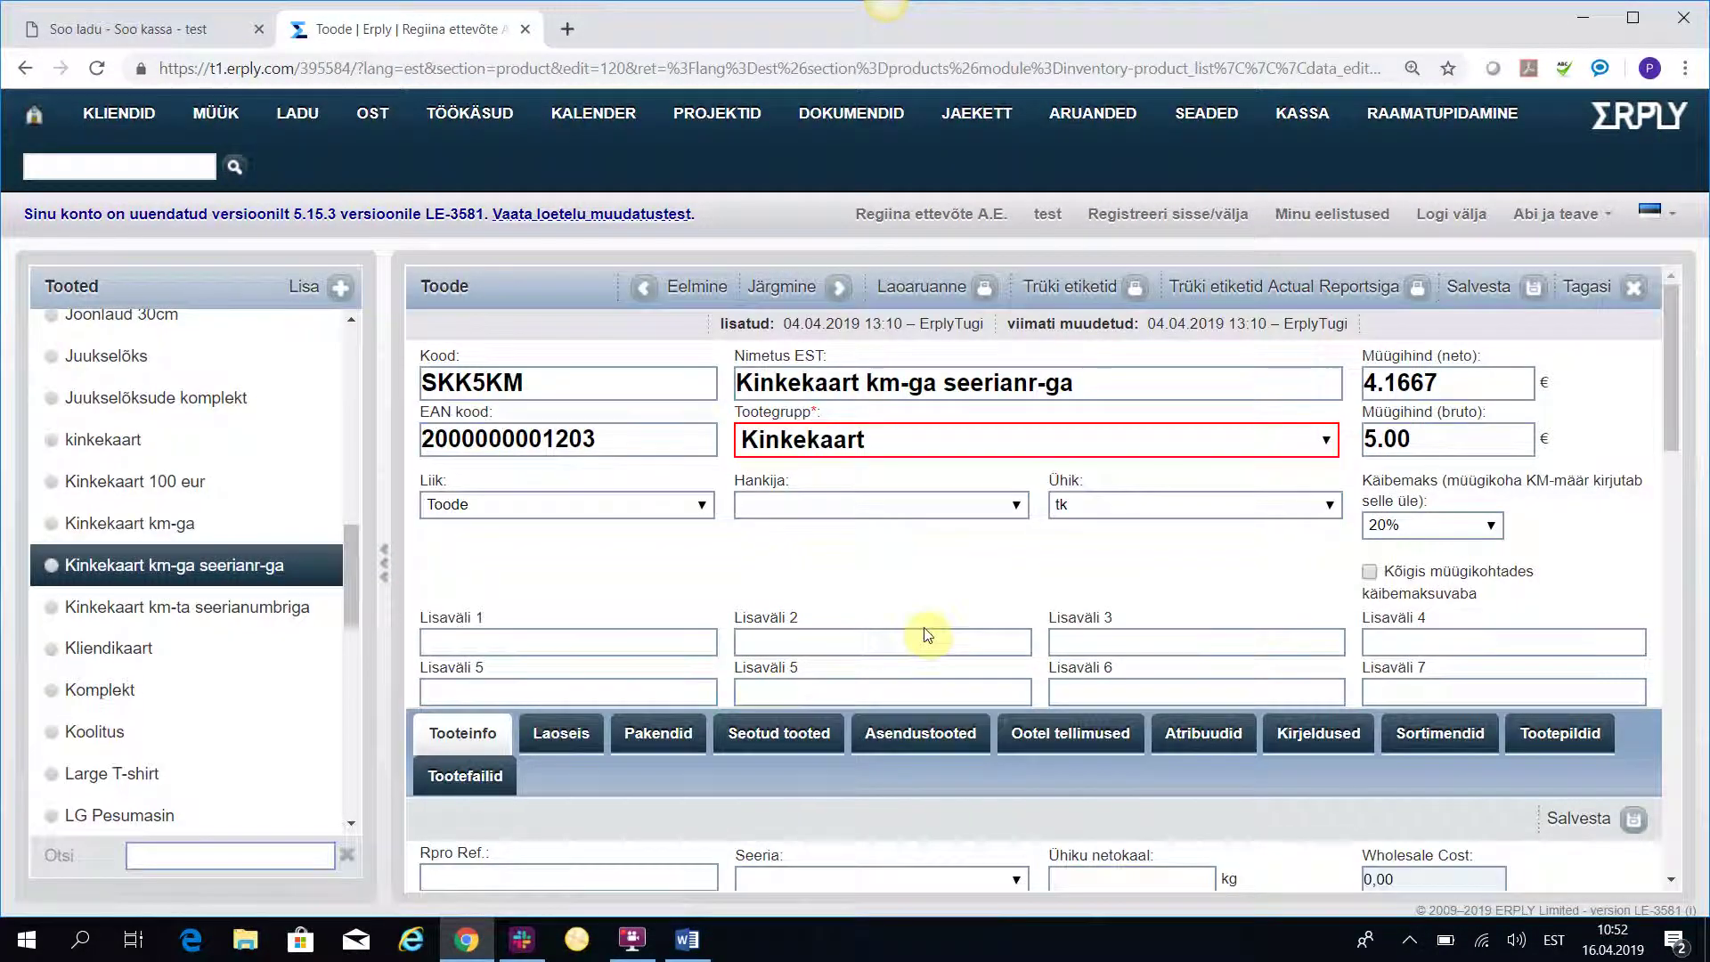
left_click_drag(1438, 440, 1360, 441)
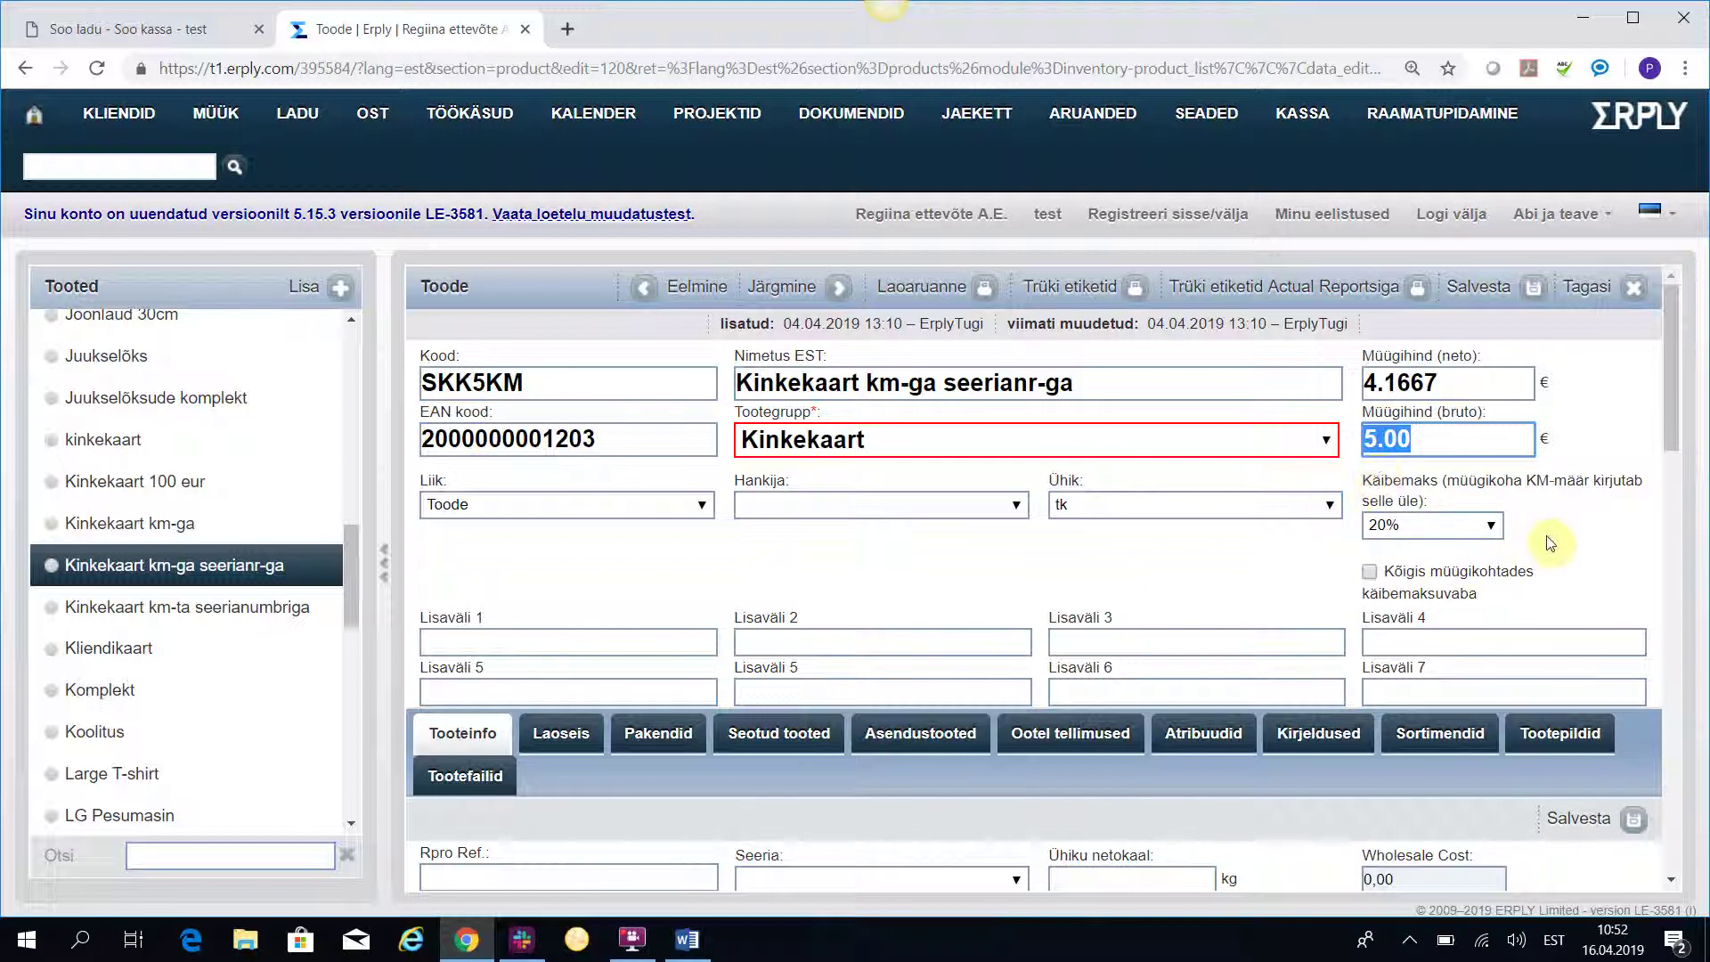
scroll(778, 579, "down", 2)
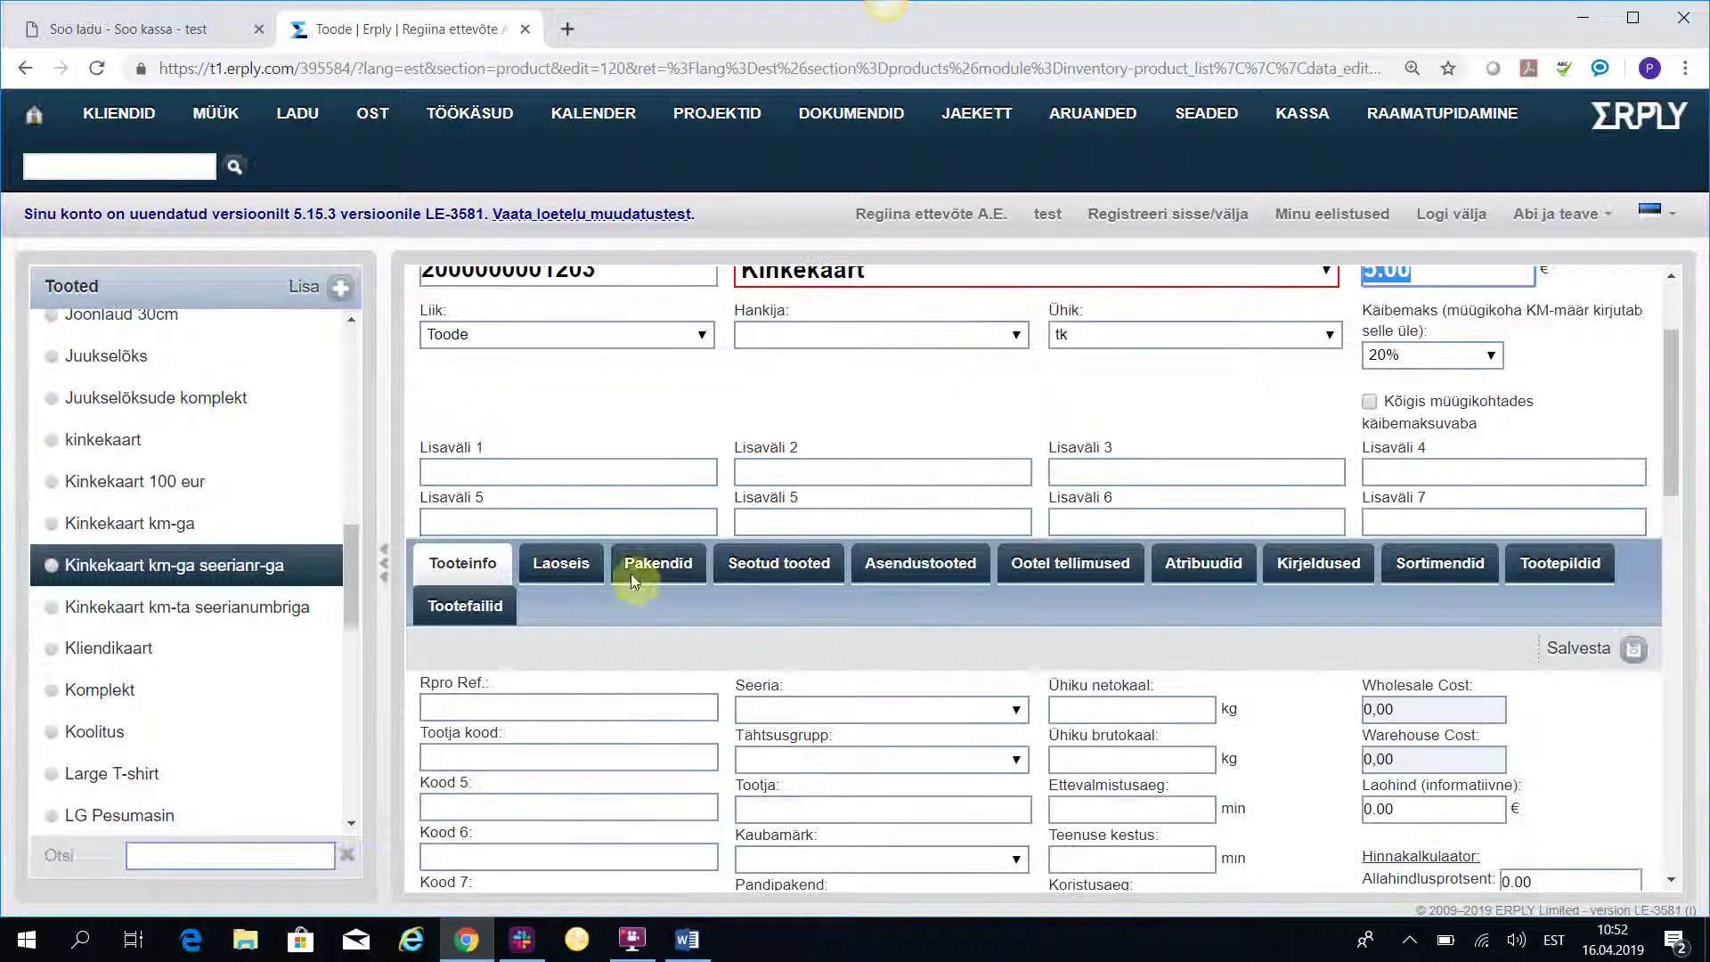
scroll(637, 579, "down", 8)
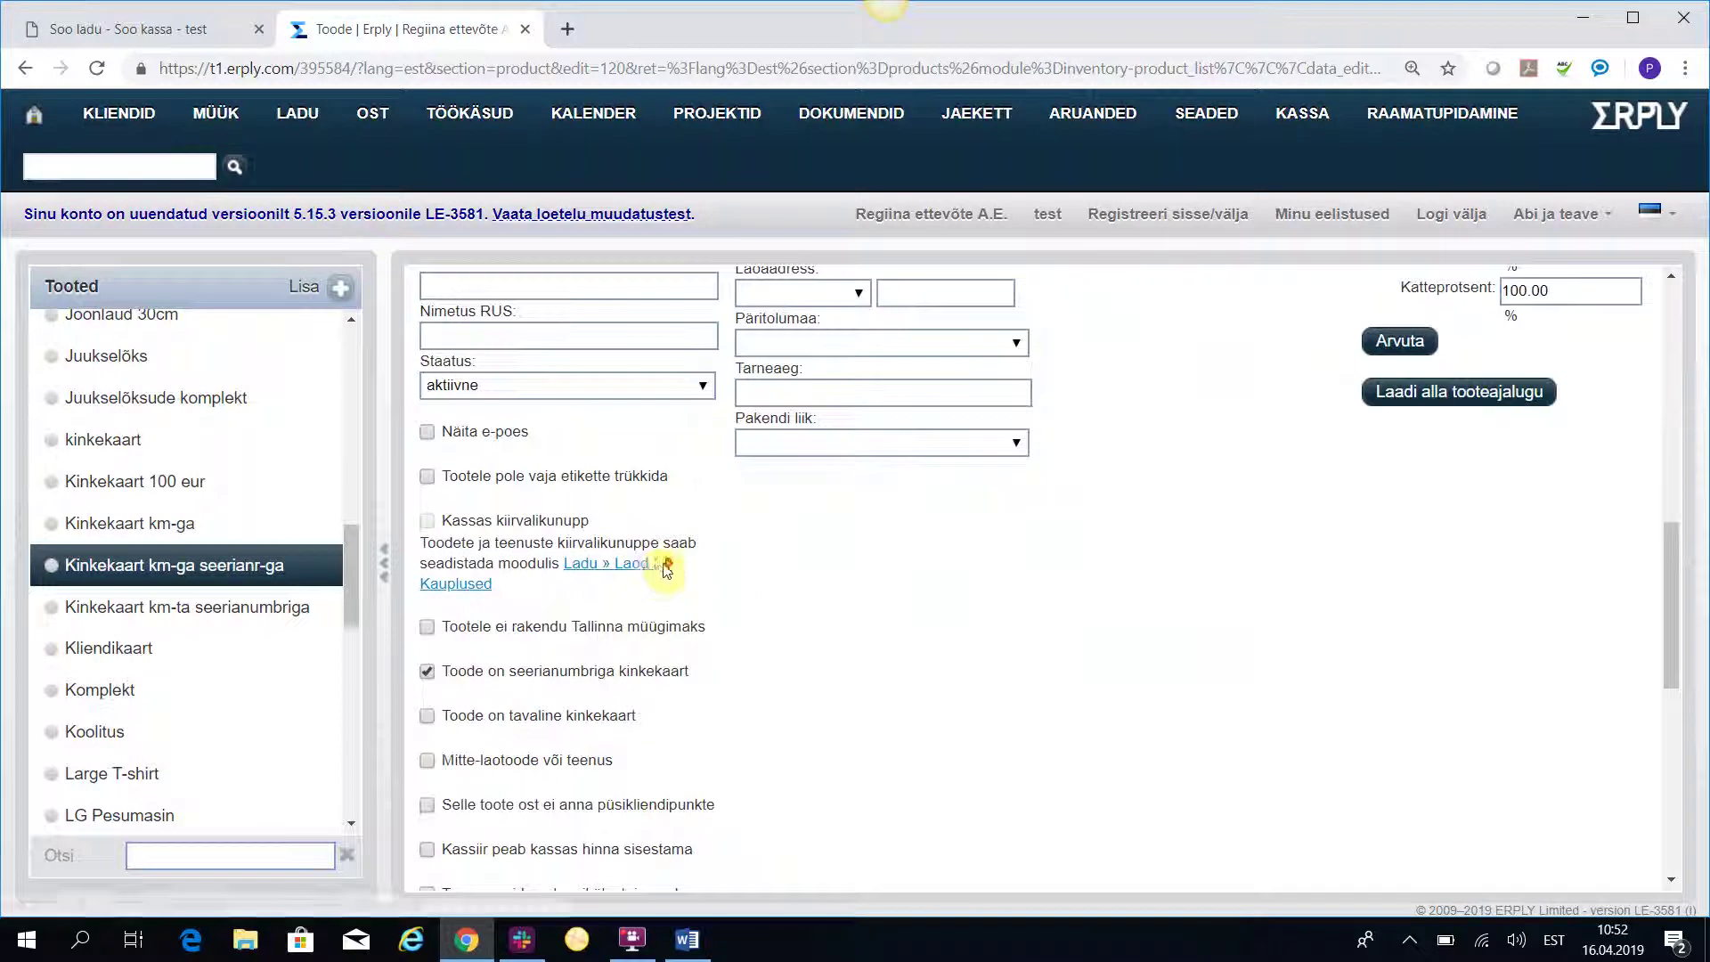
scroll(661, 570, "down", 2)
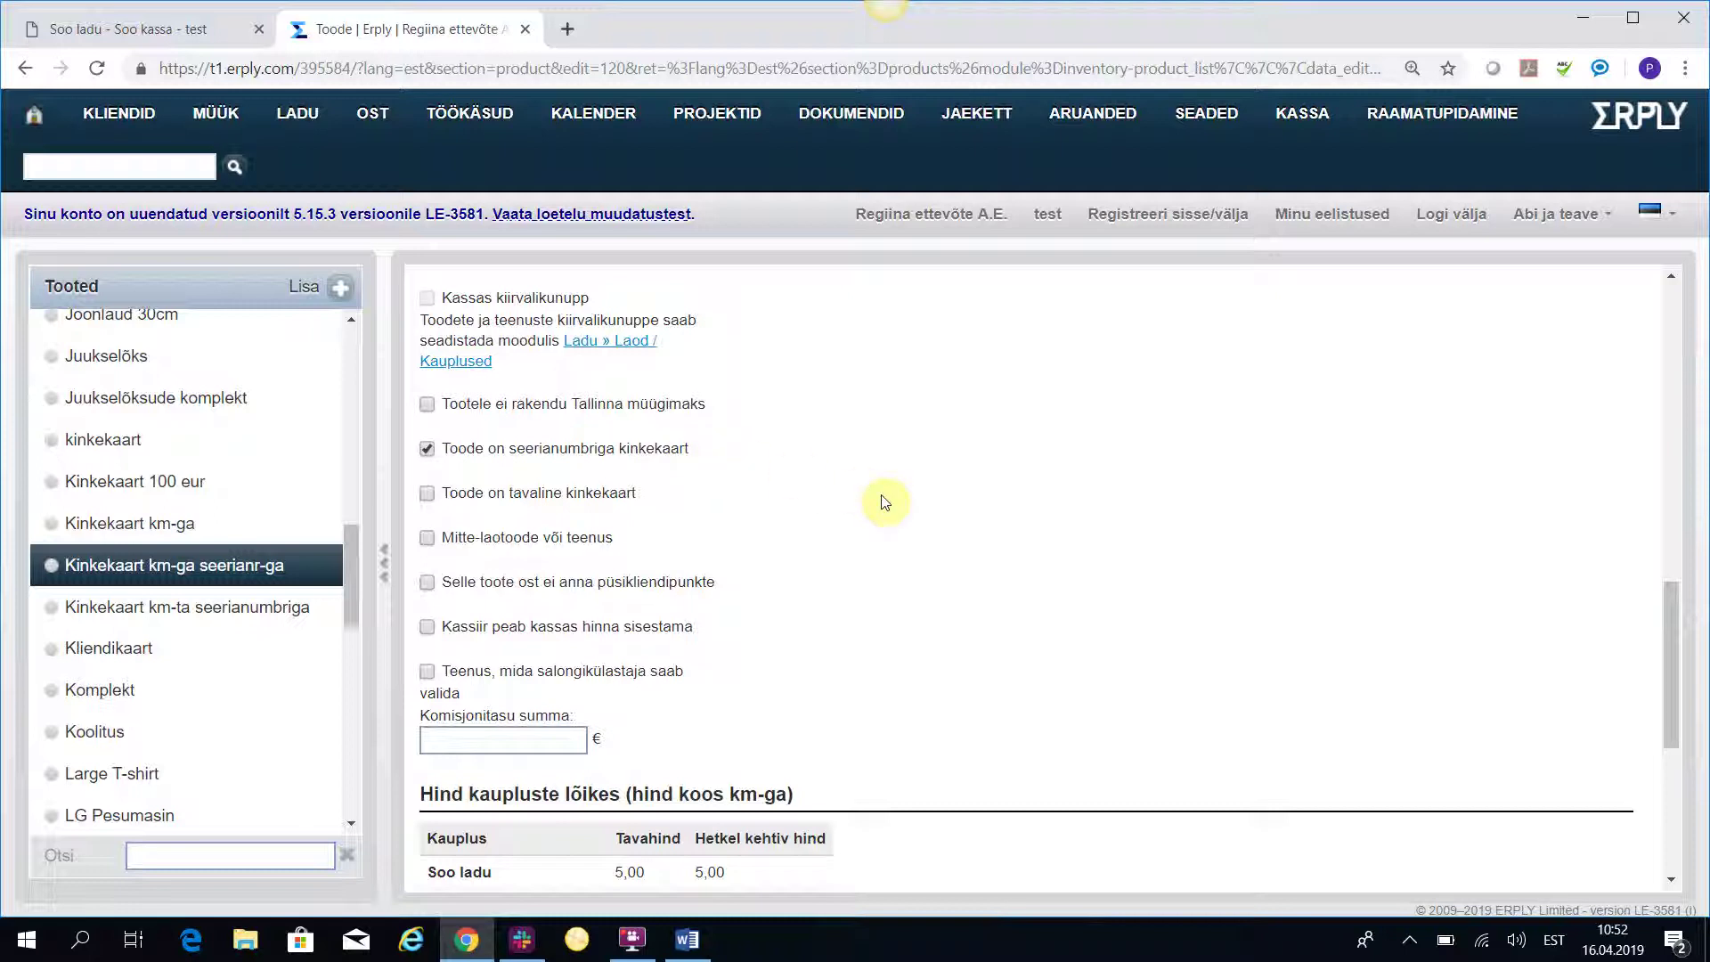
scroll(989, 516, "up", 6)
scroll(990, 516, "up", 5)
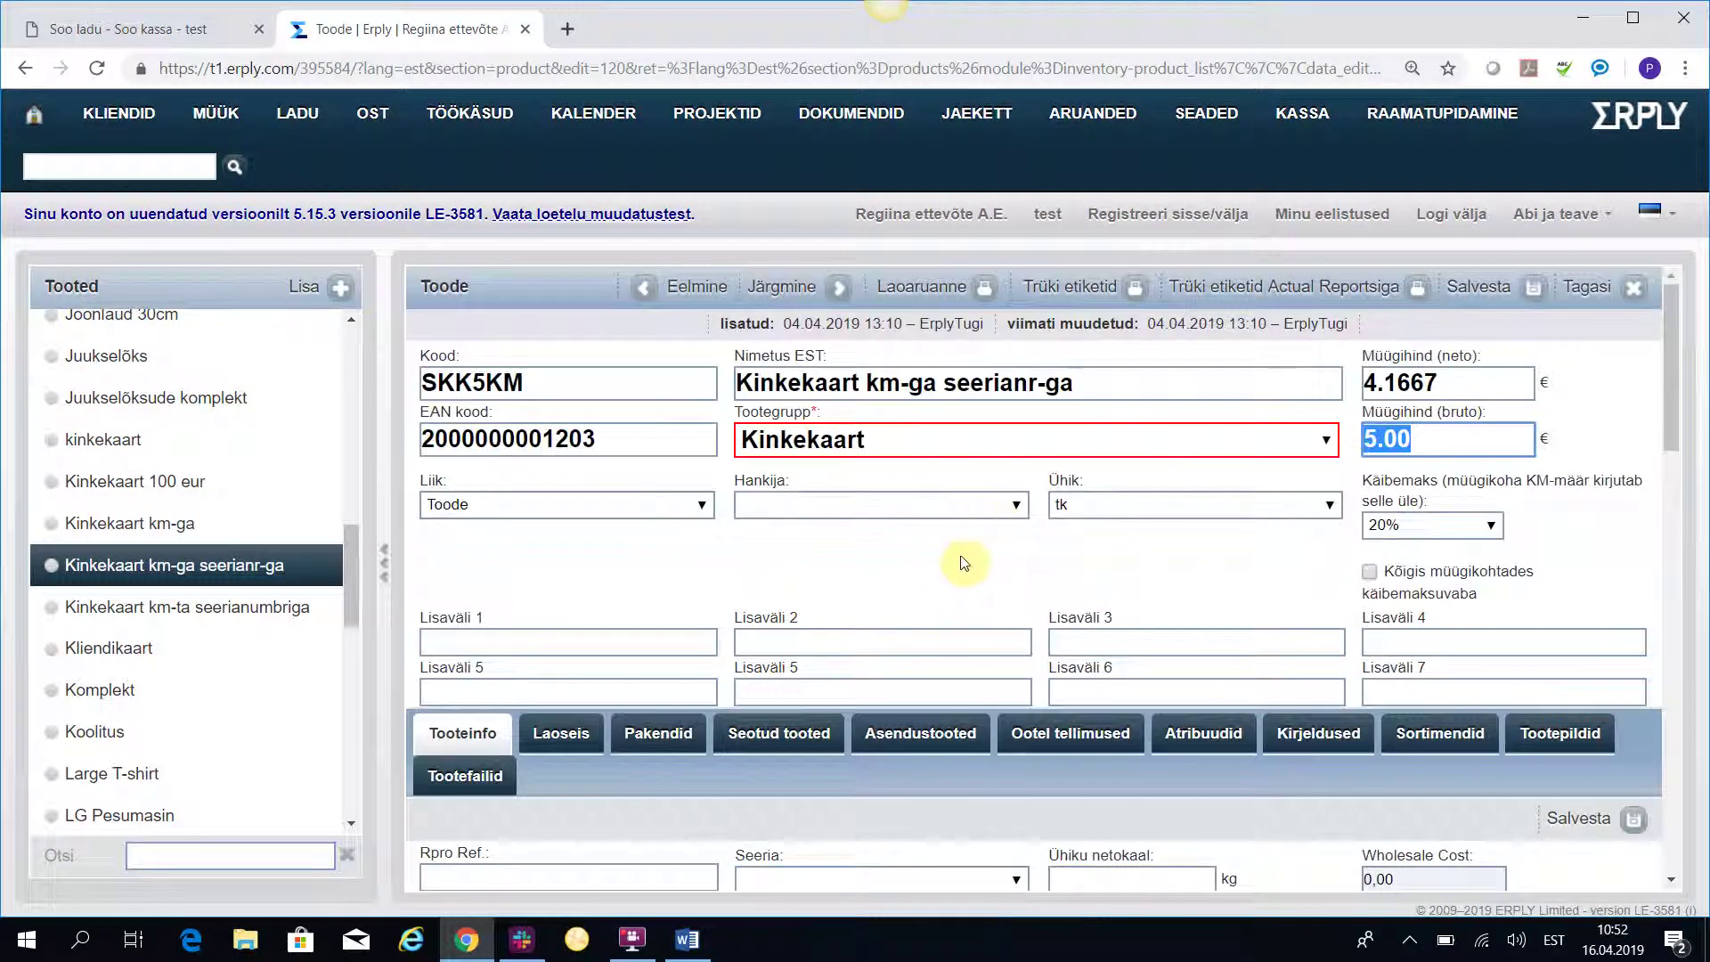
scroll(928, 561, "down", 10)
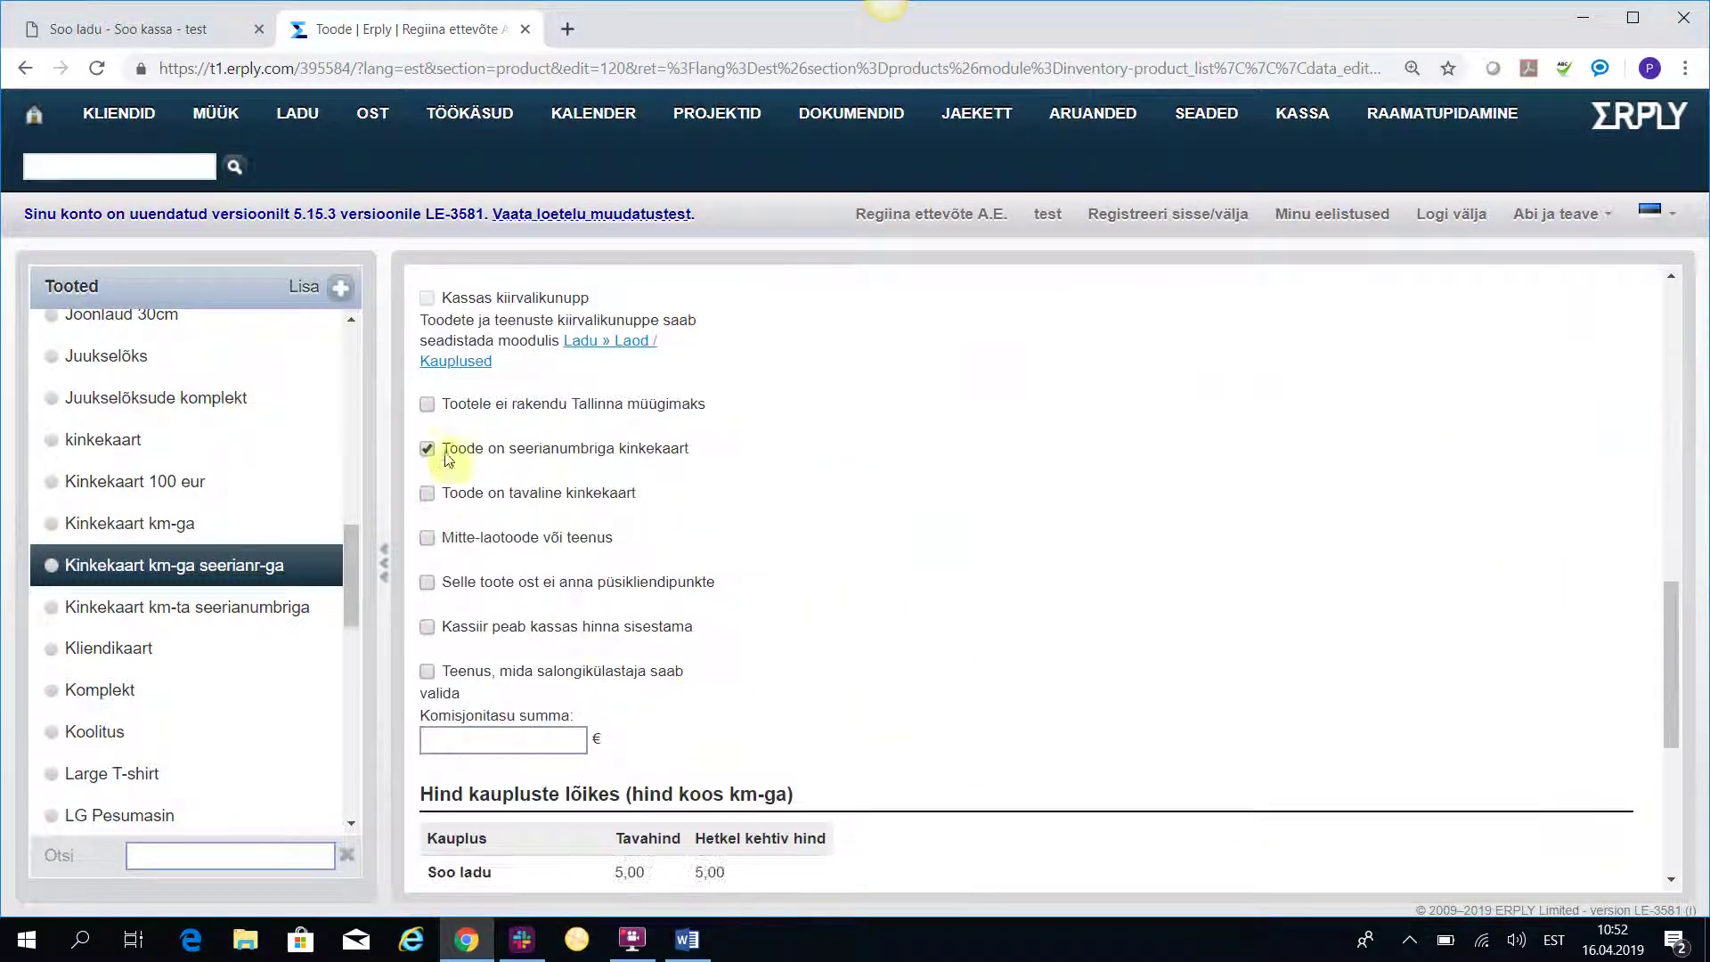
scroll(918, 534, "up", 4)
scroll(937, 534, "up", 6)
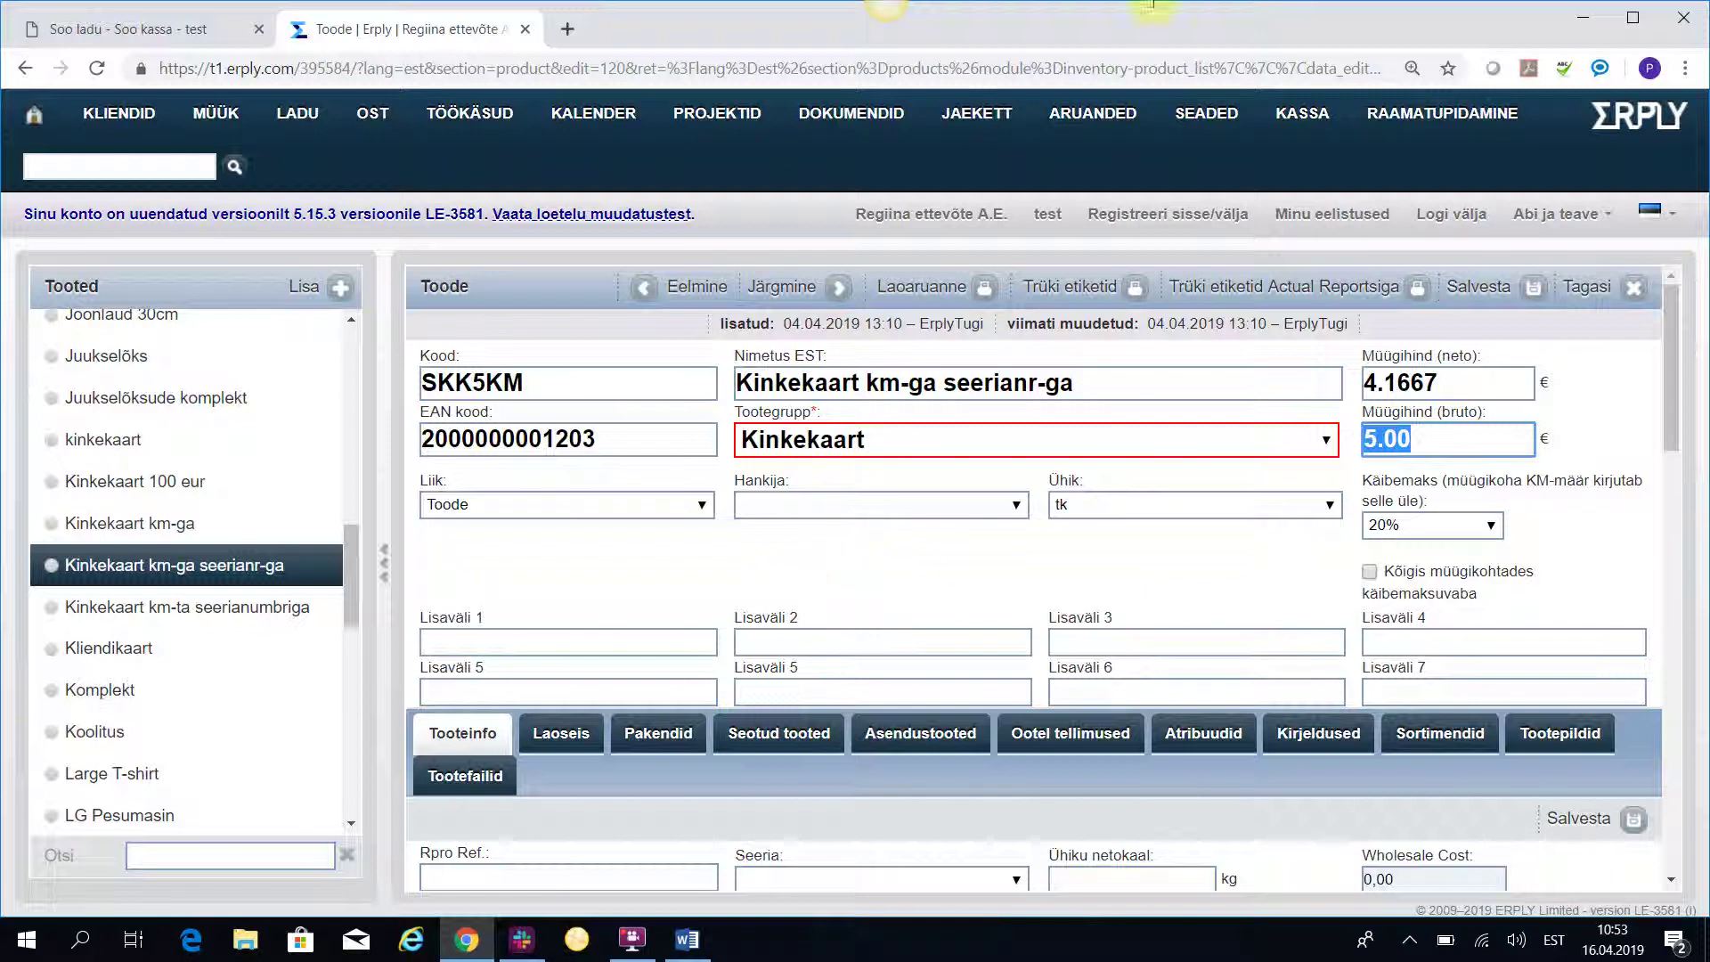
Find 'kink' in the POS and add Kinkekaart km-ga seerianr-ga at 5.00 € with its serial number saved.
left_click(131, 39)
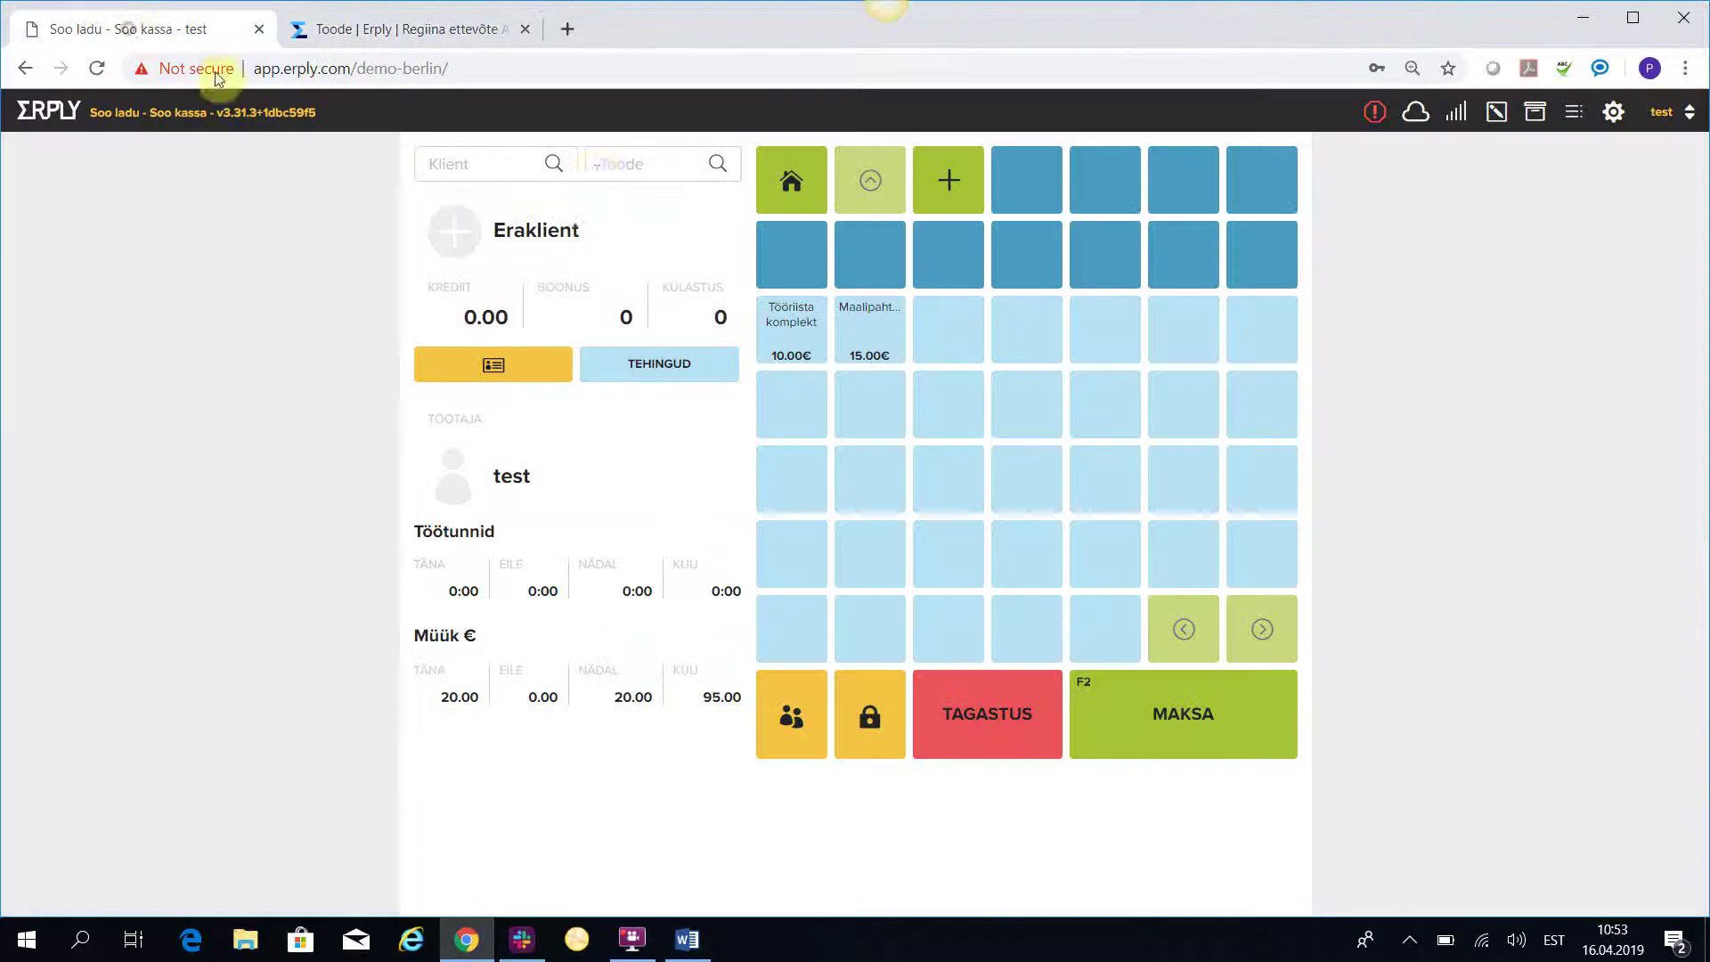
left_click(621, 164)
type("kinke")
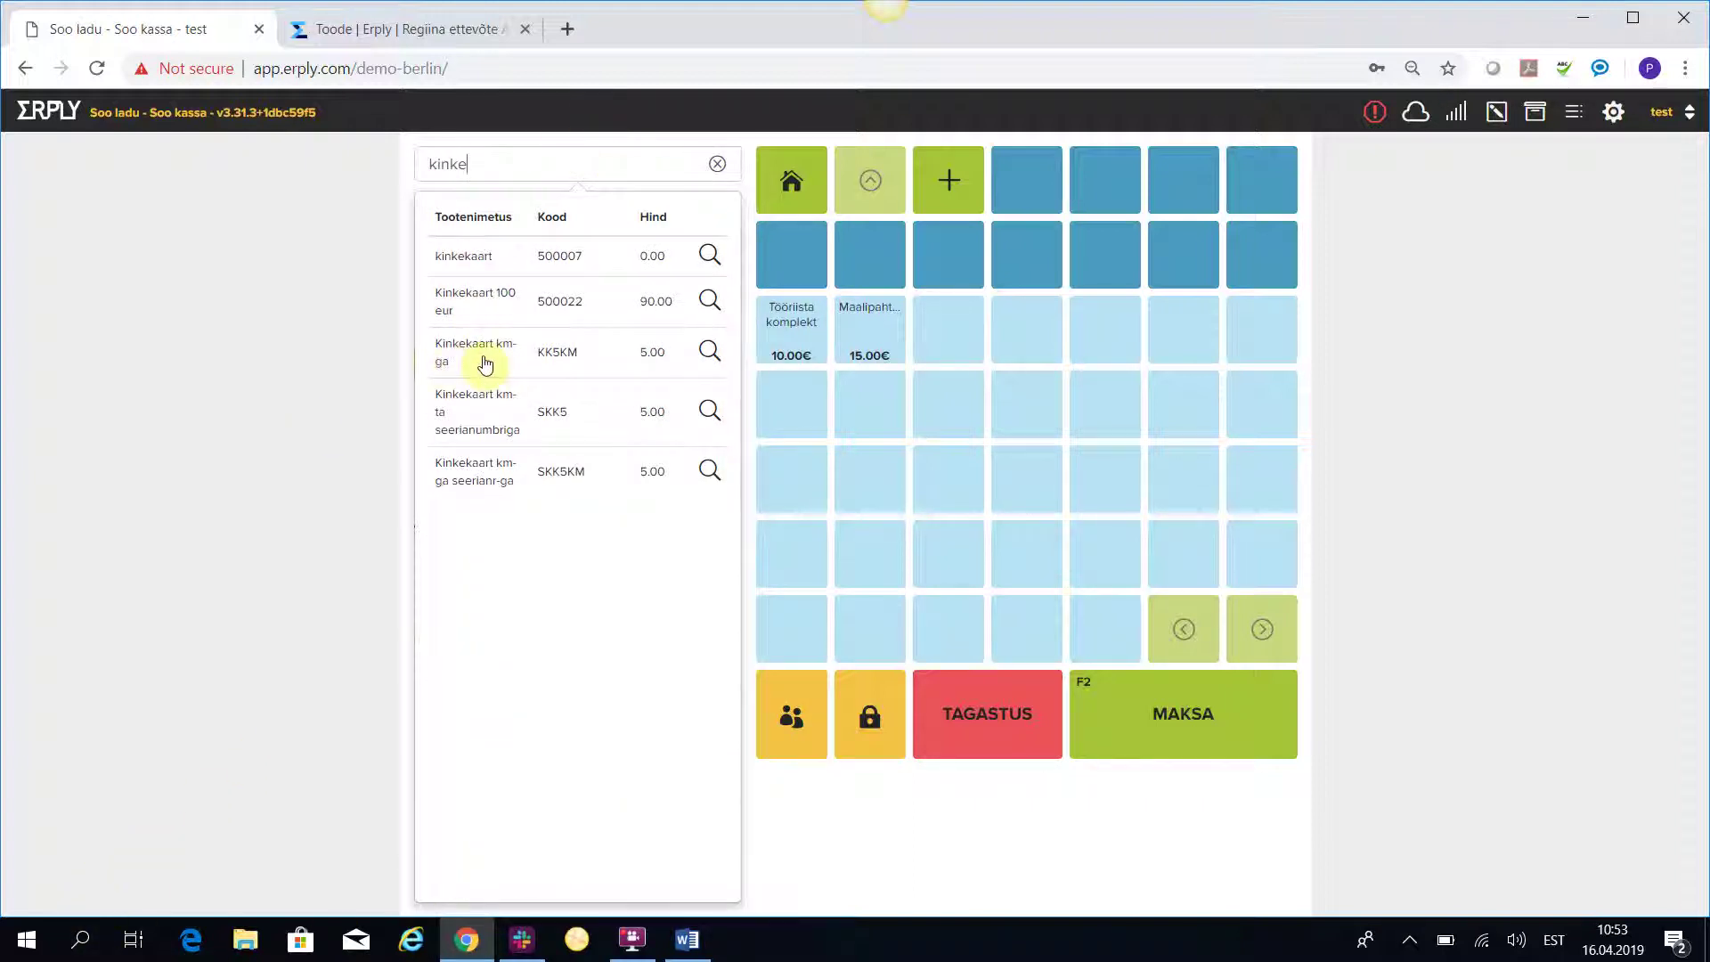
left_click(488, 472)
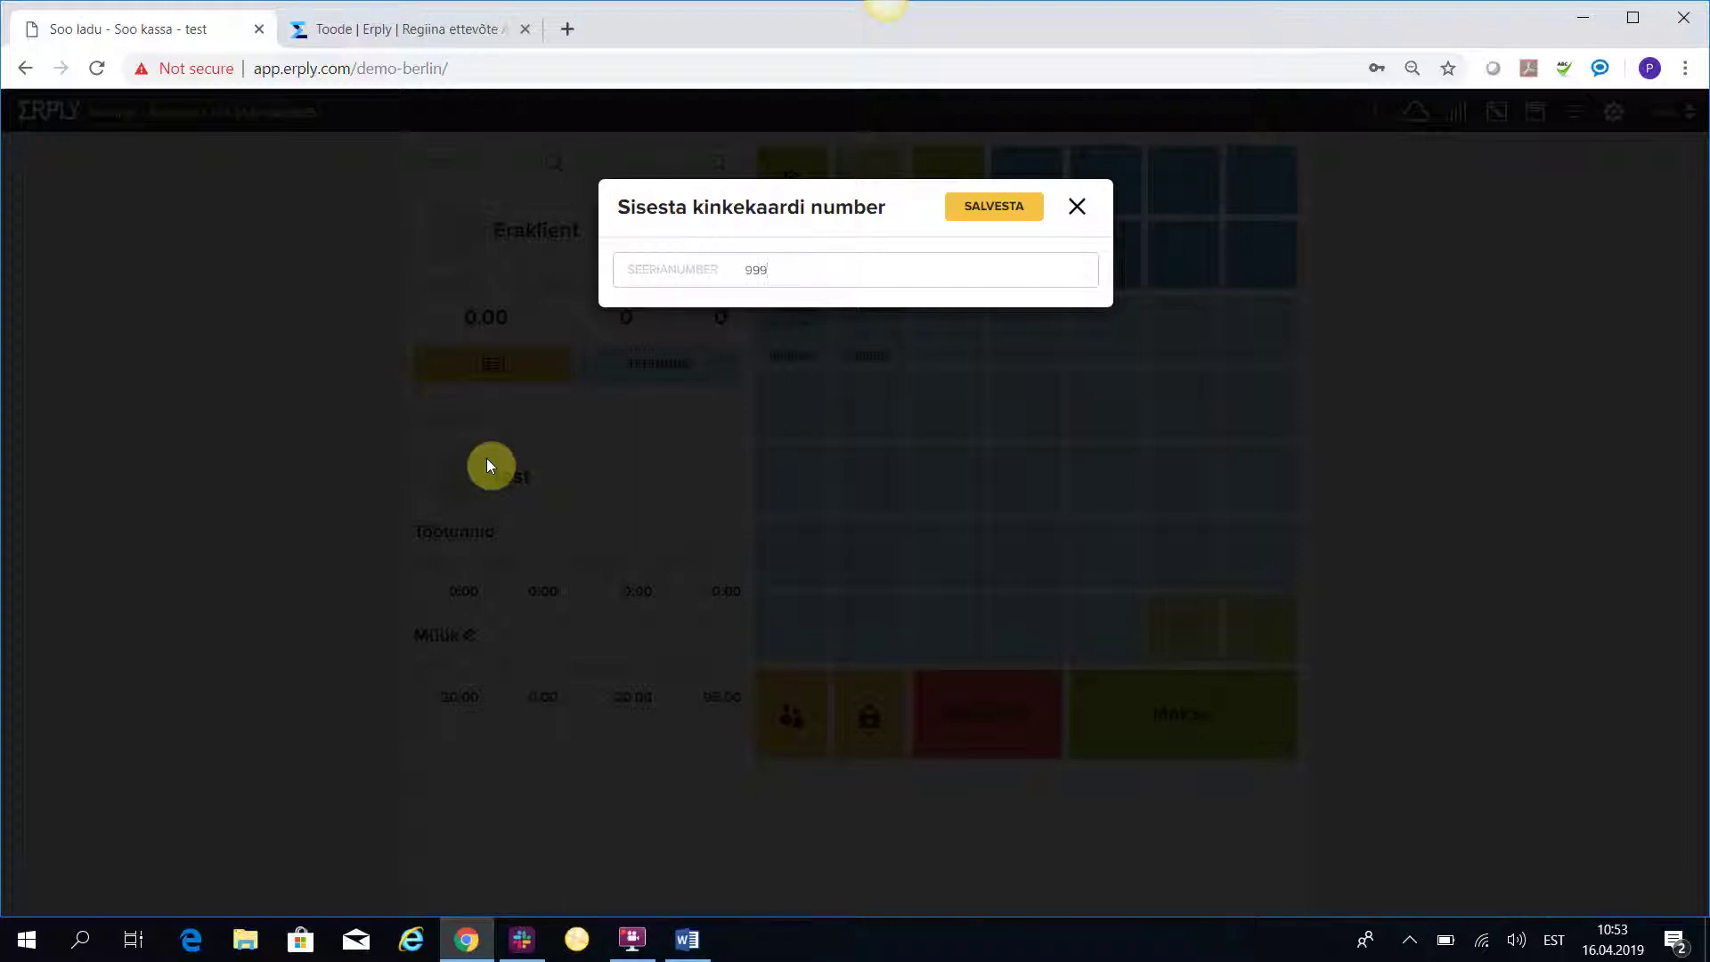
left_click(1011, 210)
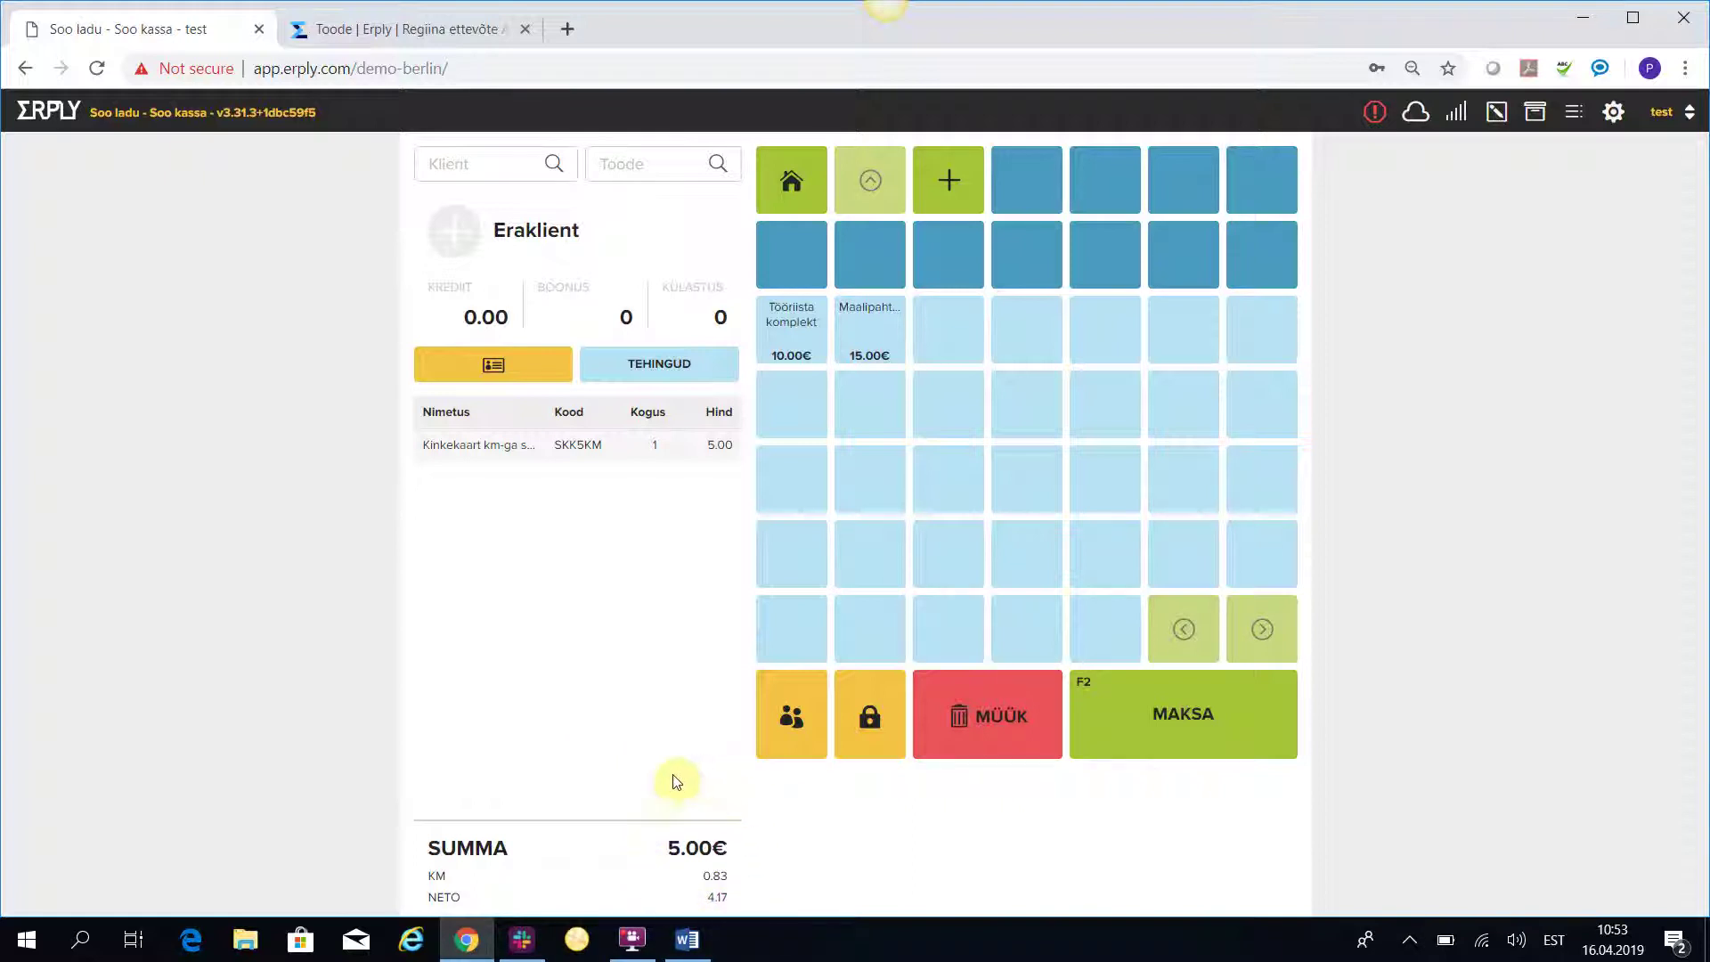
Pay the 5.00 € gift card sale fully in cash and return to the back-office product page.
left_click(1214, 718)
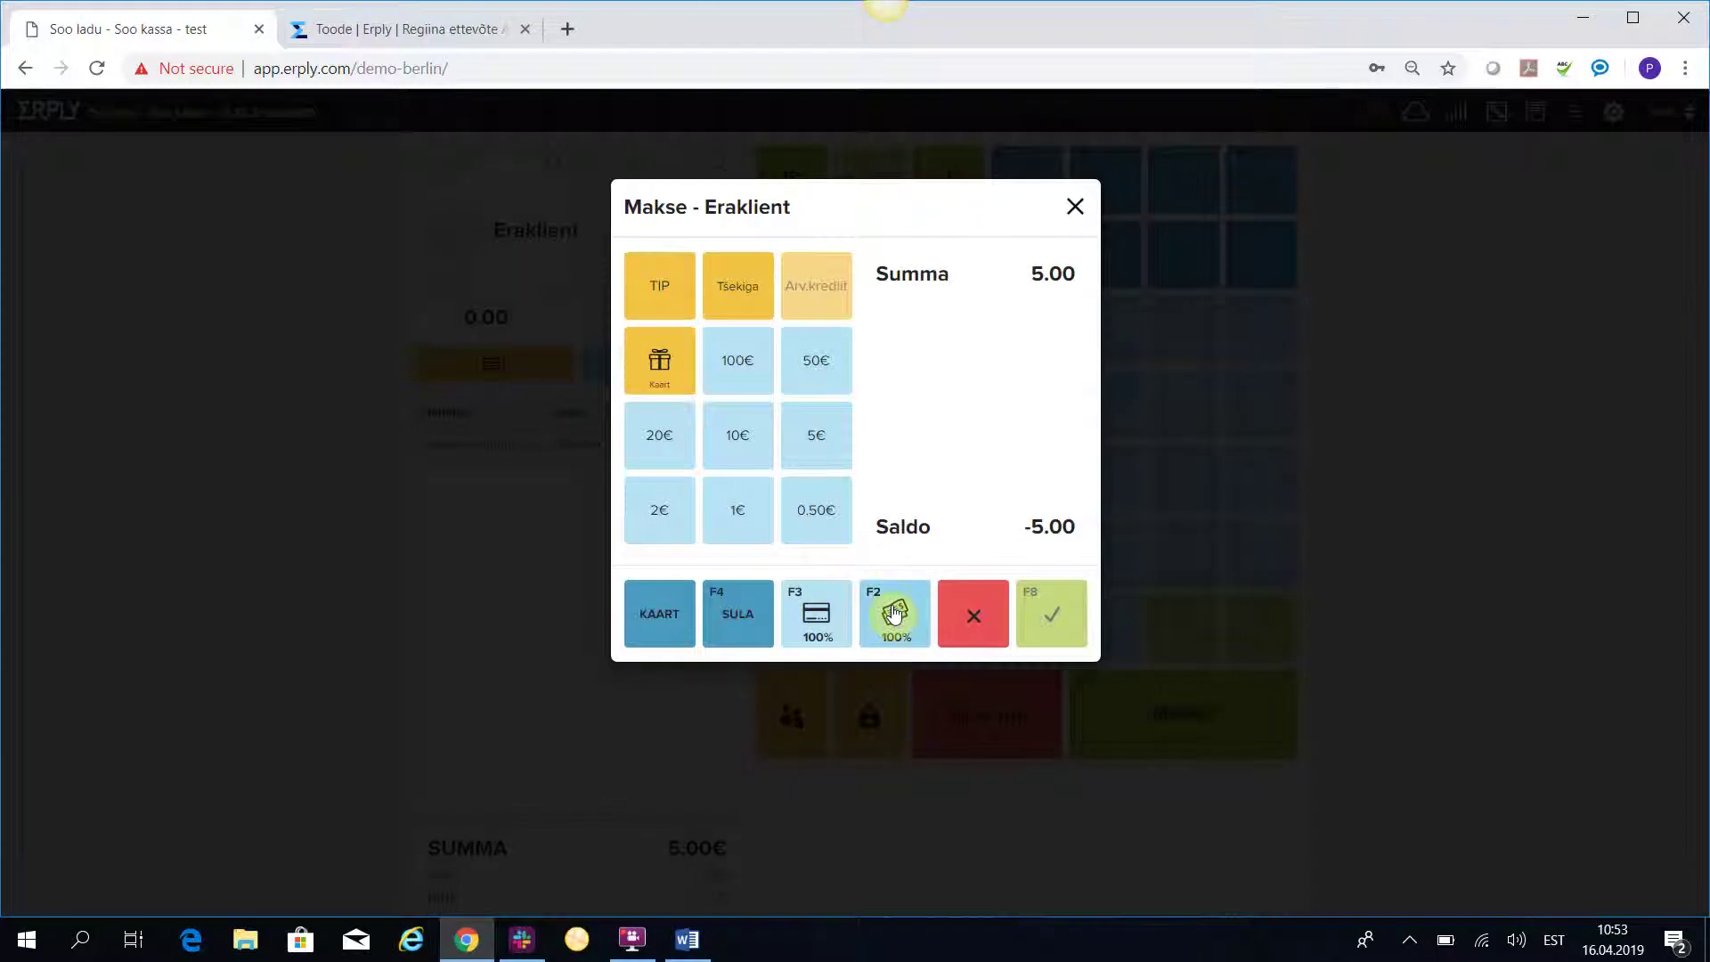
left_click(895, 613)
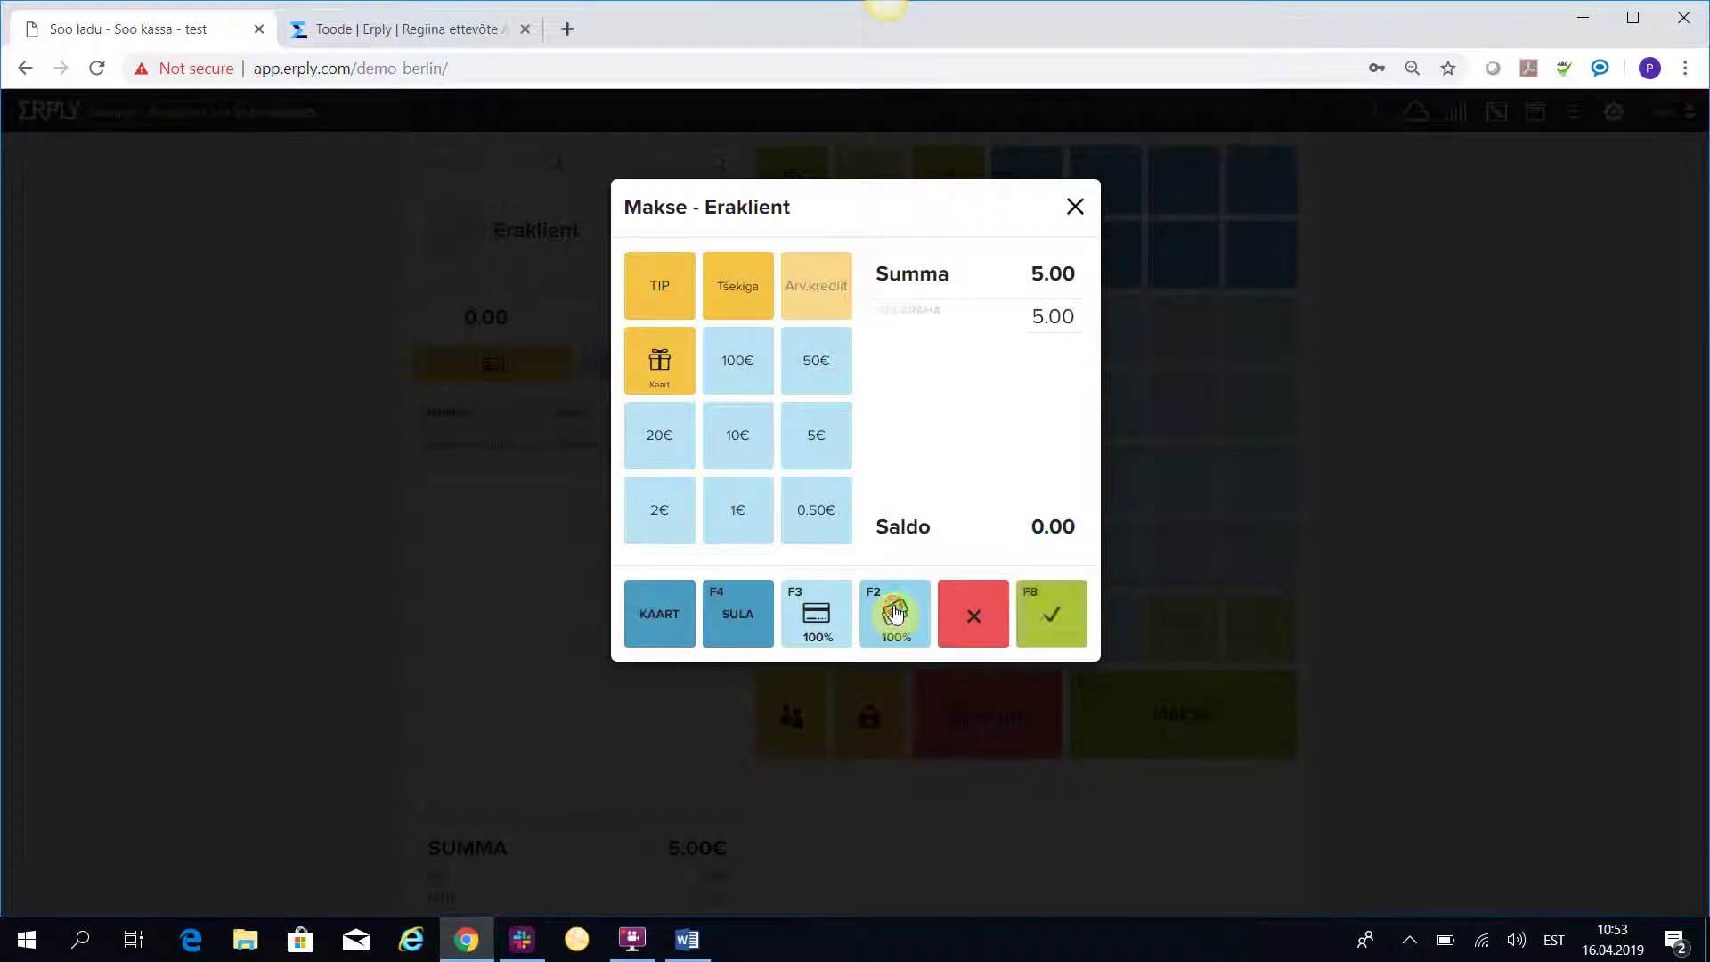
left_click(1055, 610)
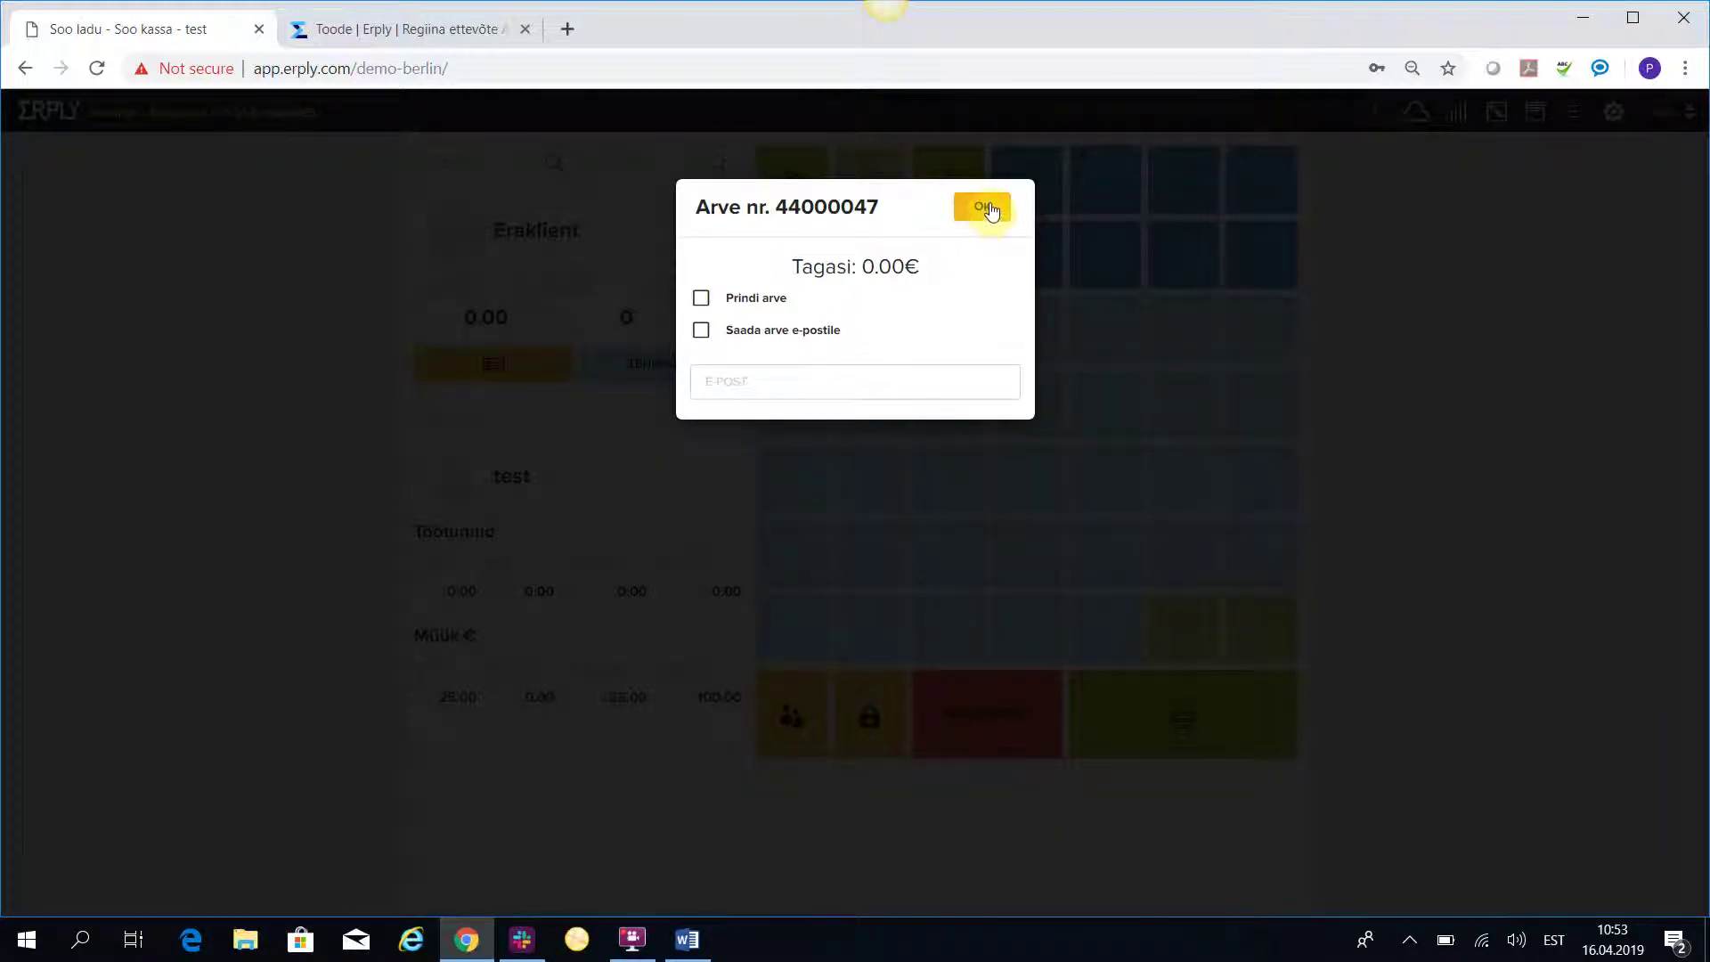
left_click(988, 209)
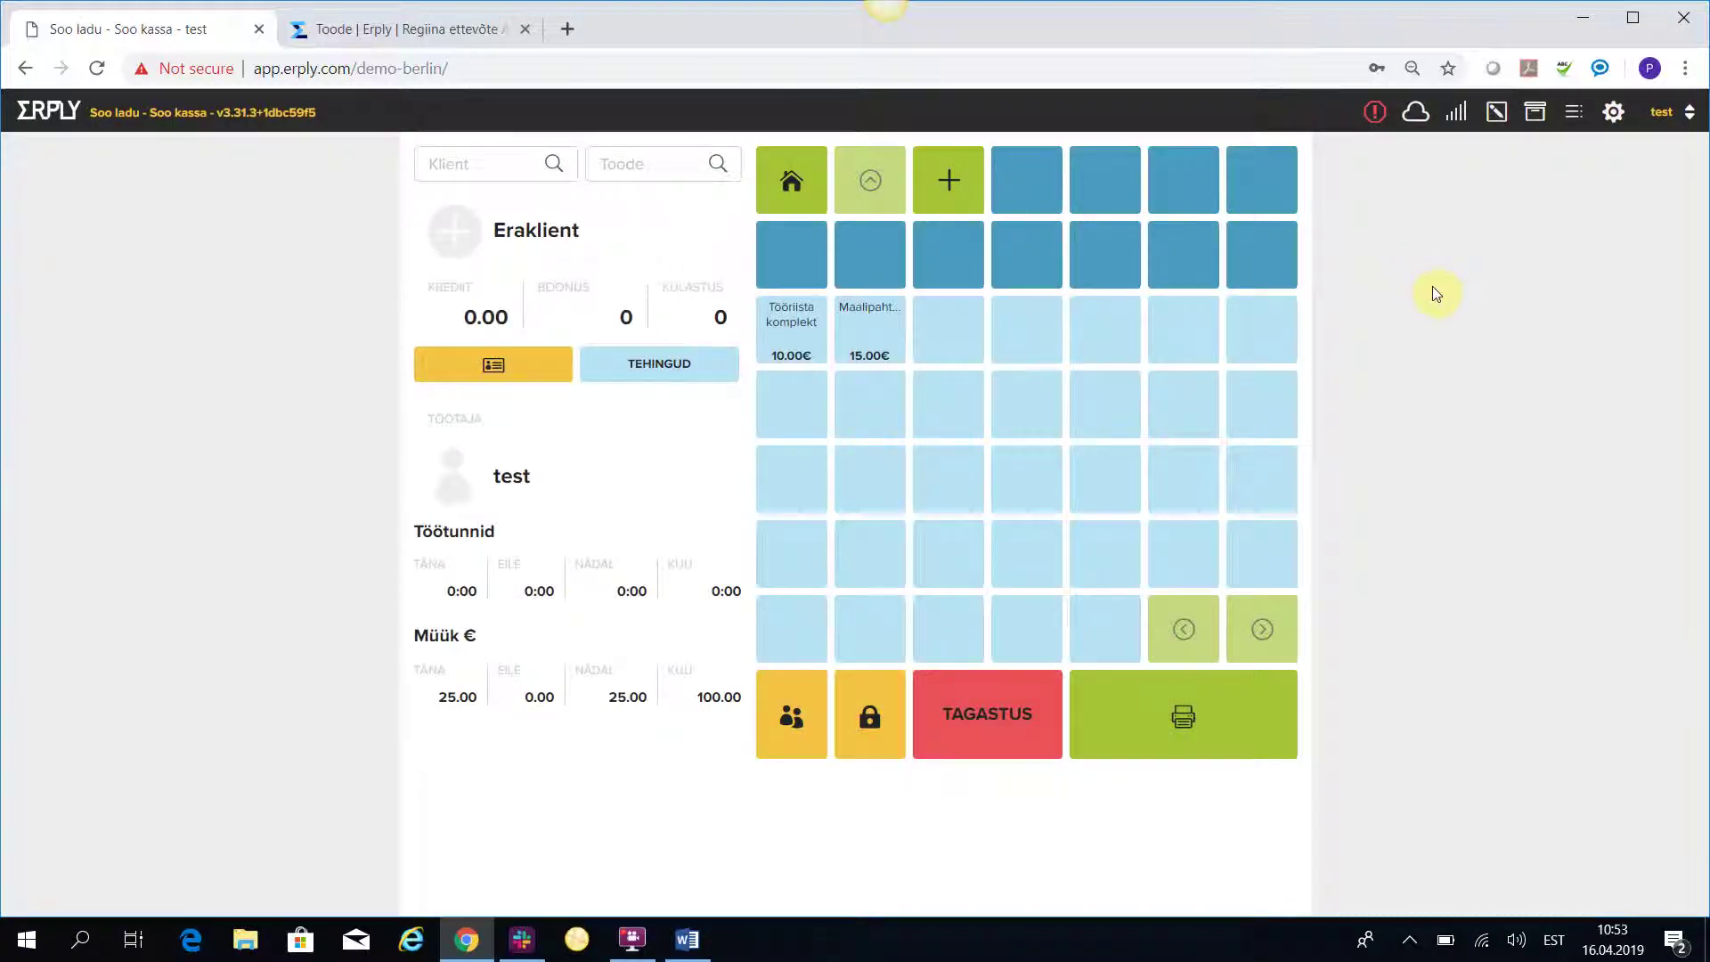
left_click(372, 32)
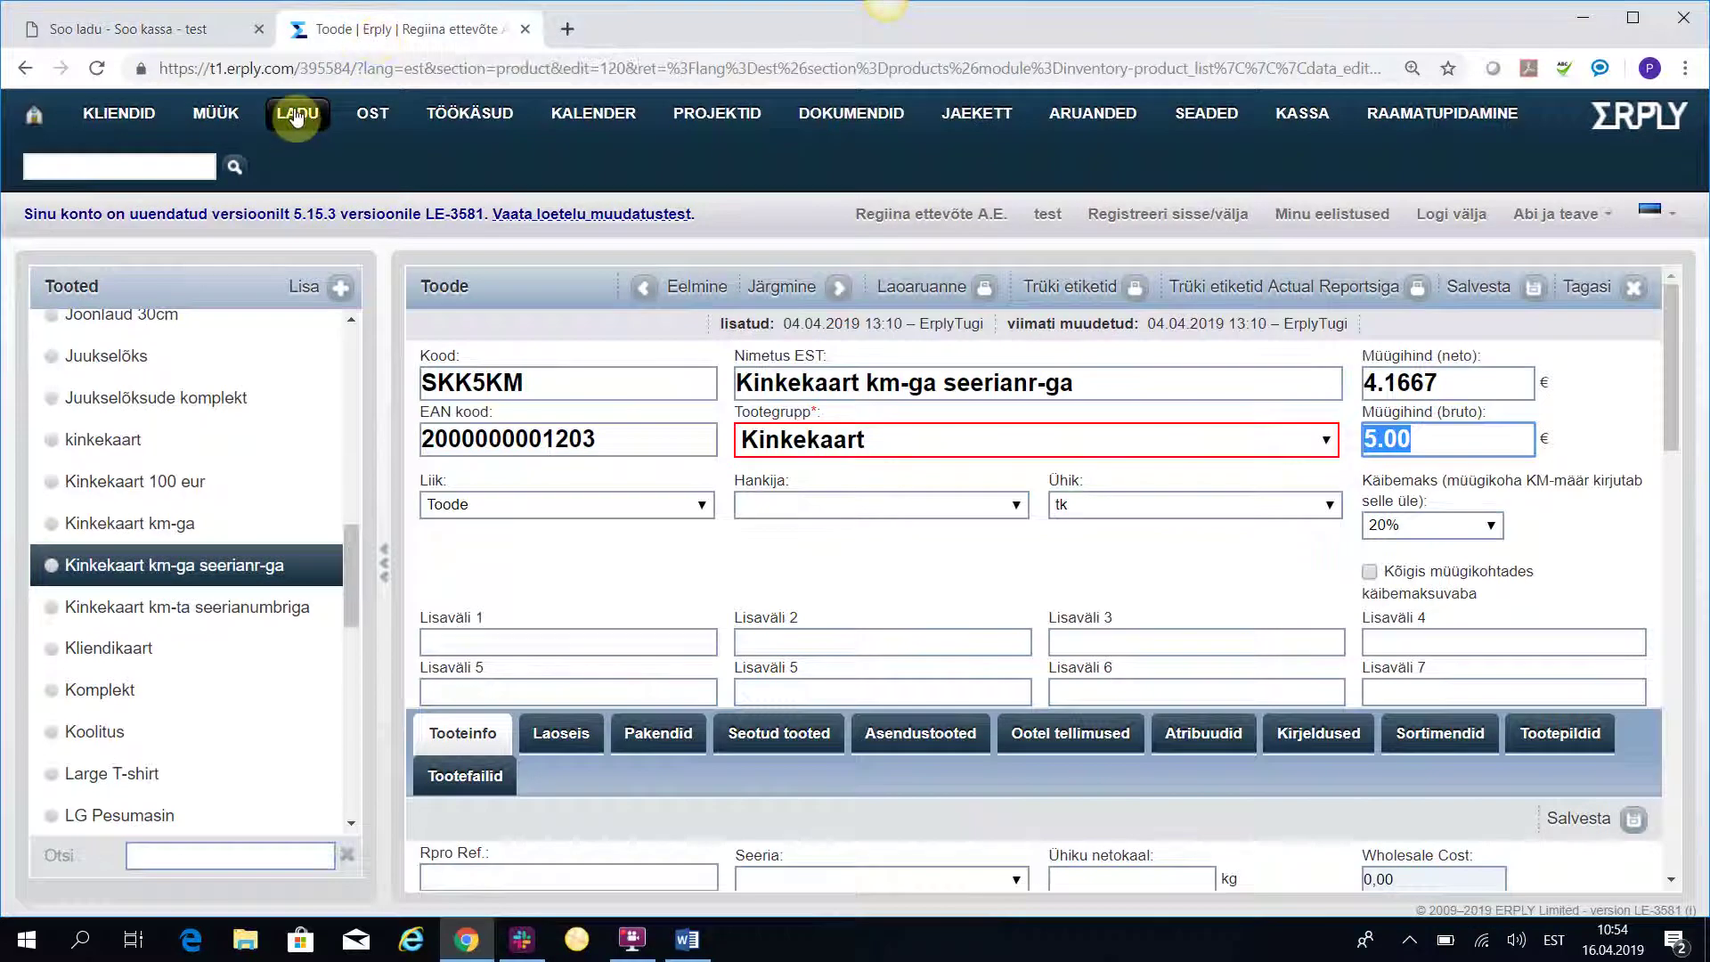
Under Ladu > Kinkekaardid, open gift card 999 showing 5.00 value and 5.00 balance.
left_click(296, 115)
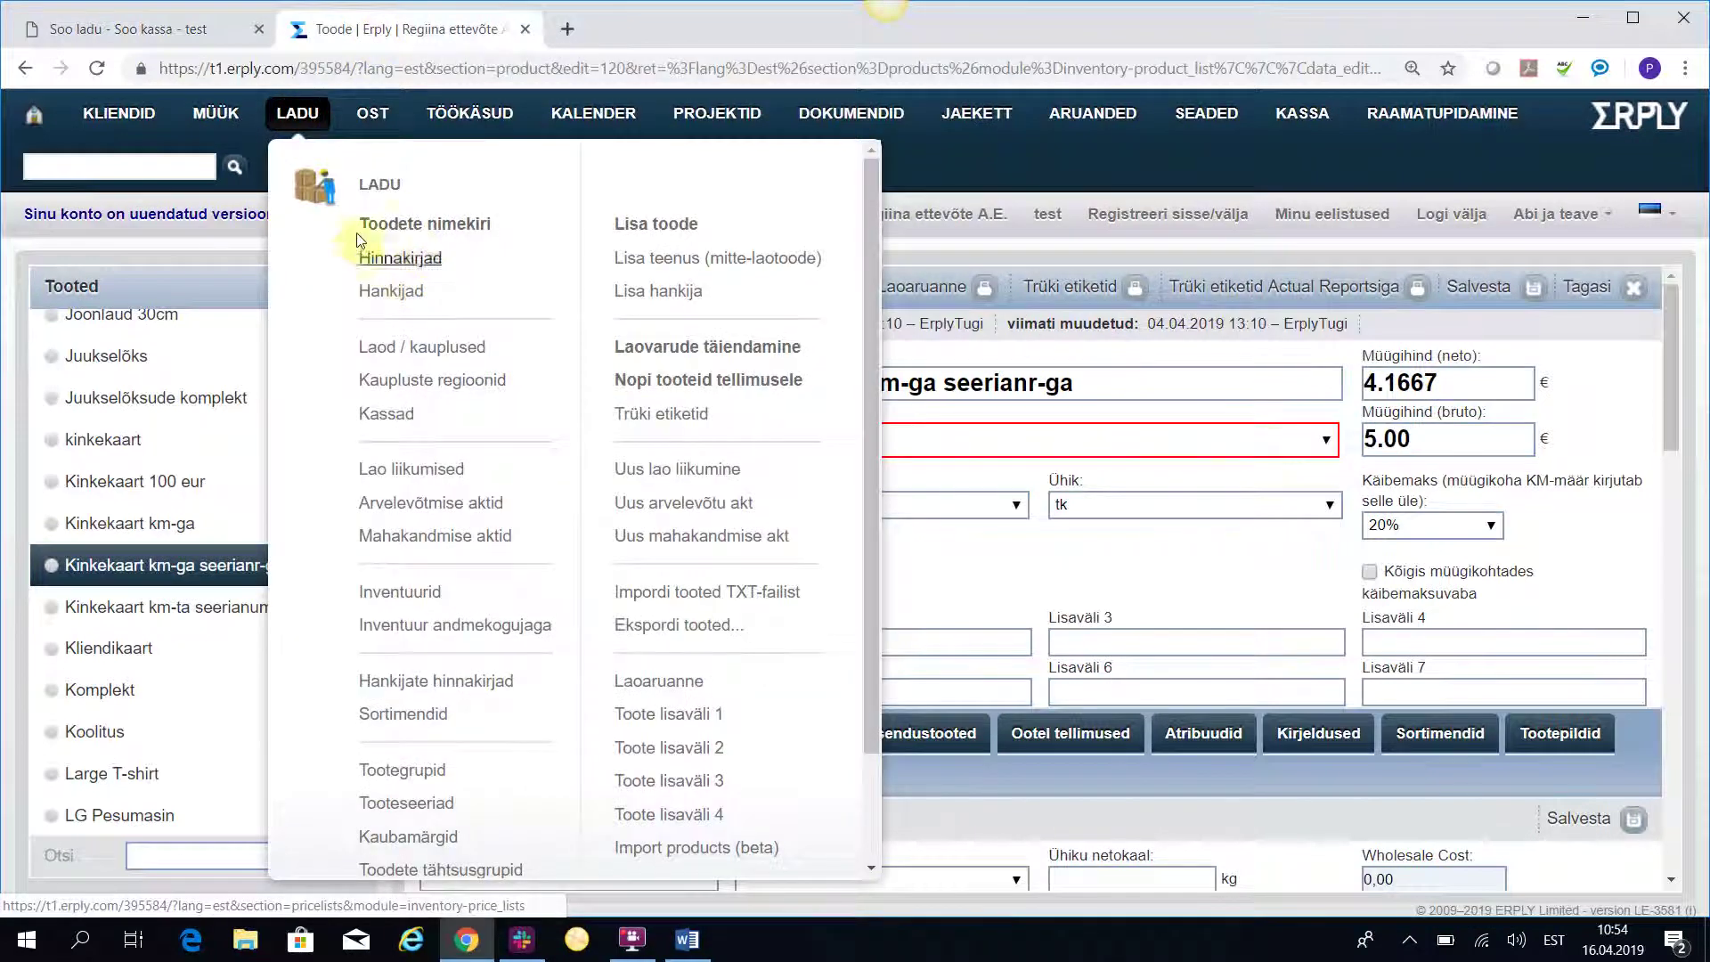
left_click(379, 187)
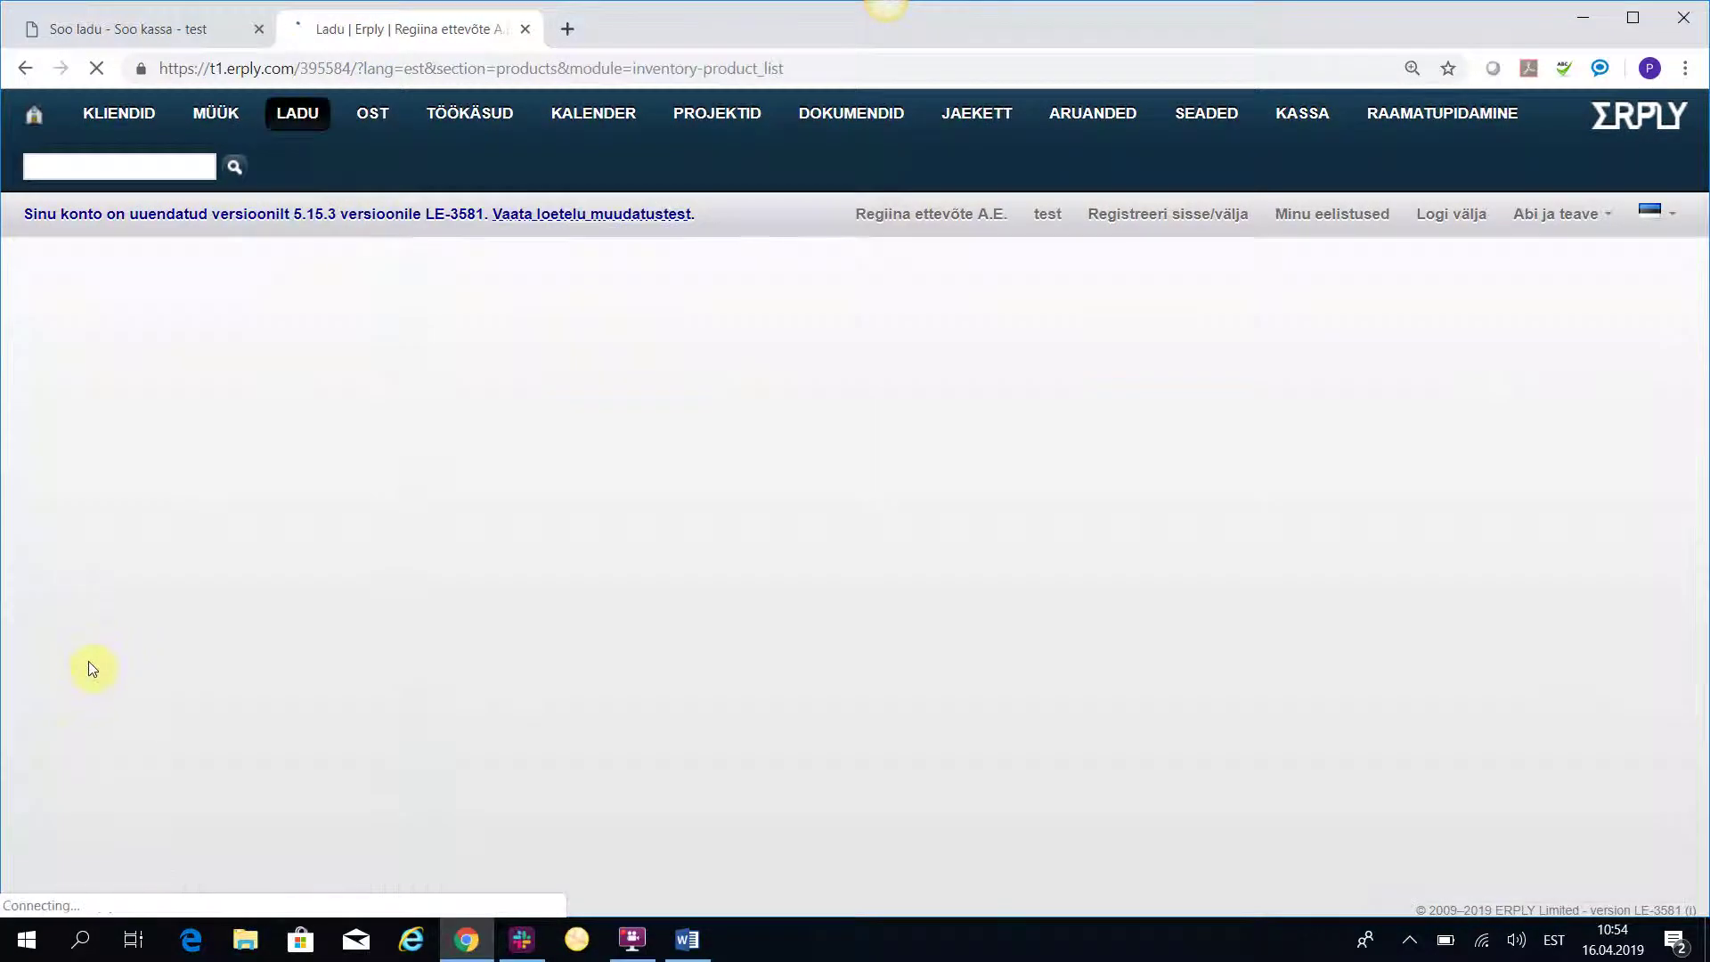
scroll(196, 757, "down", 3)
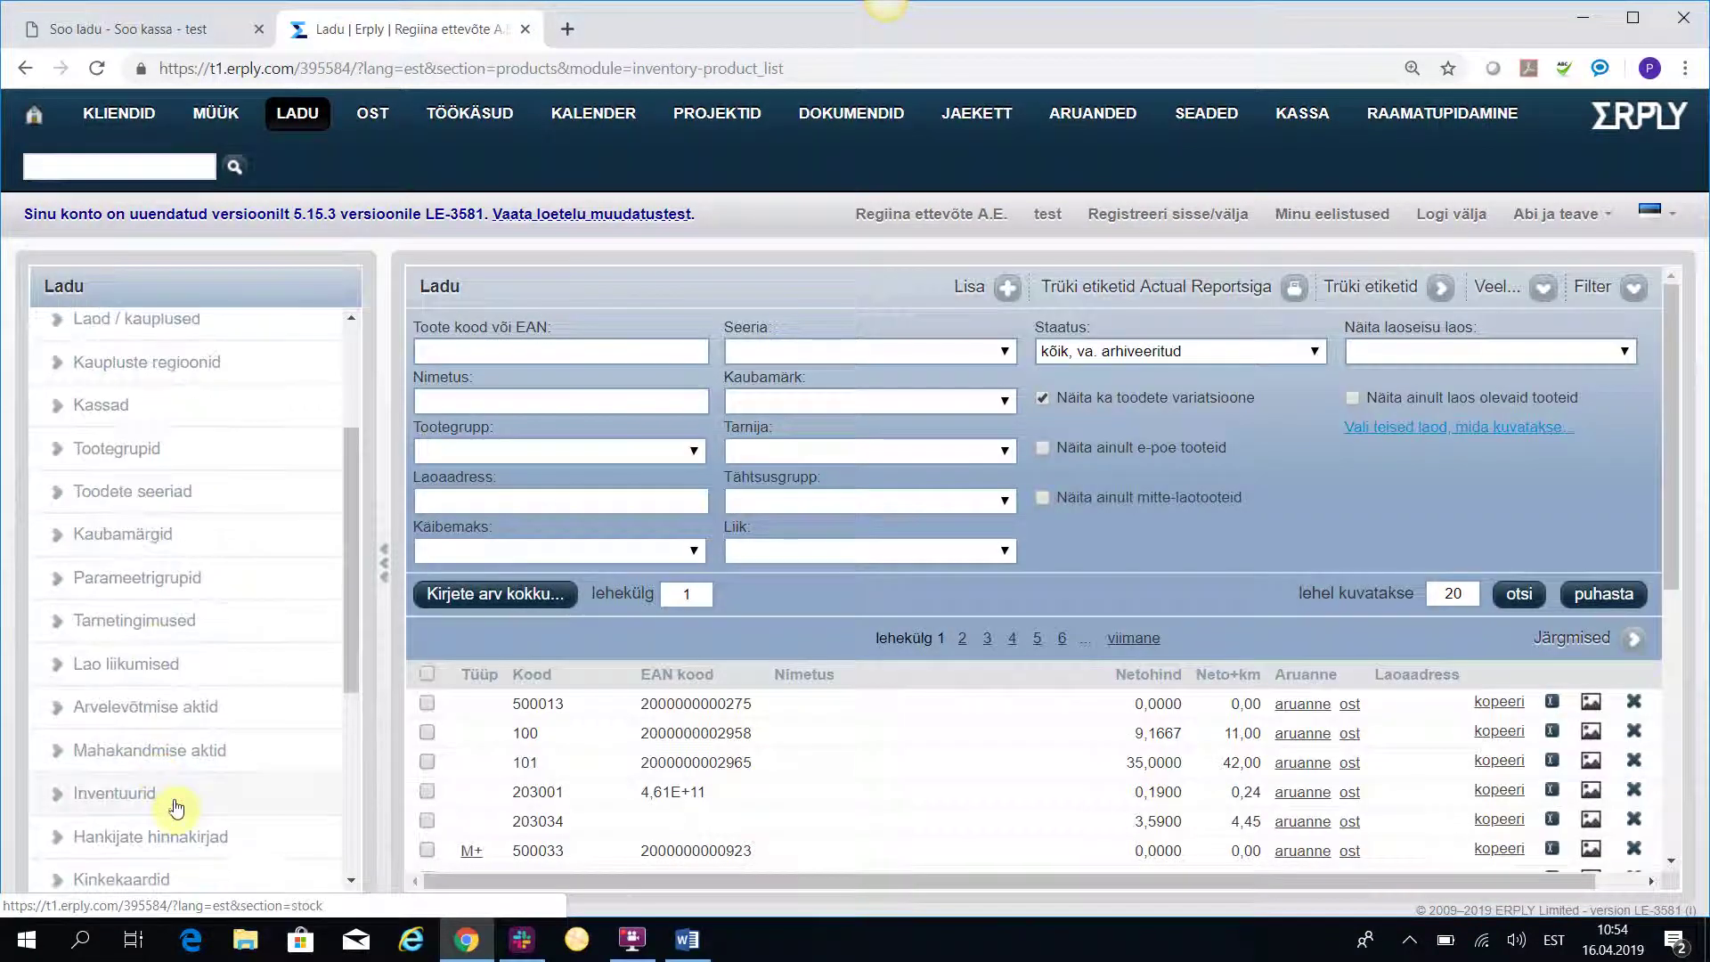
scroll(169, 793, "down", 5)
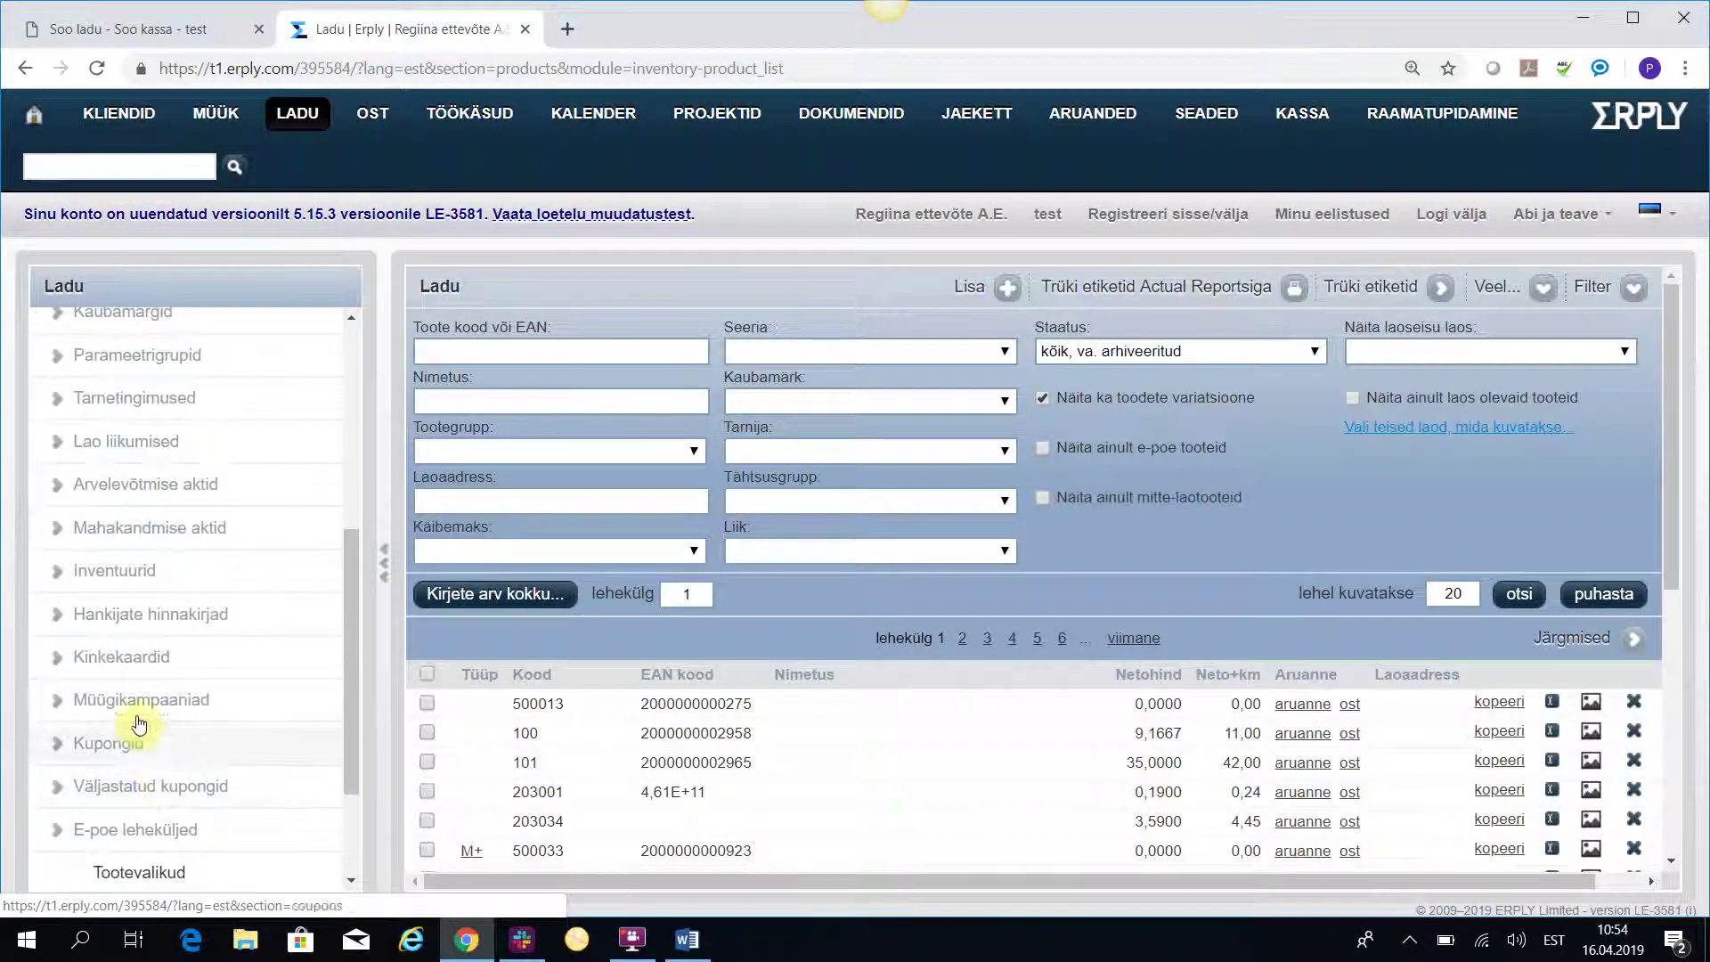
left_click(125, 657)
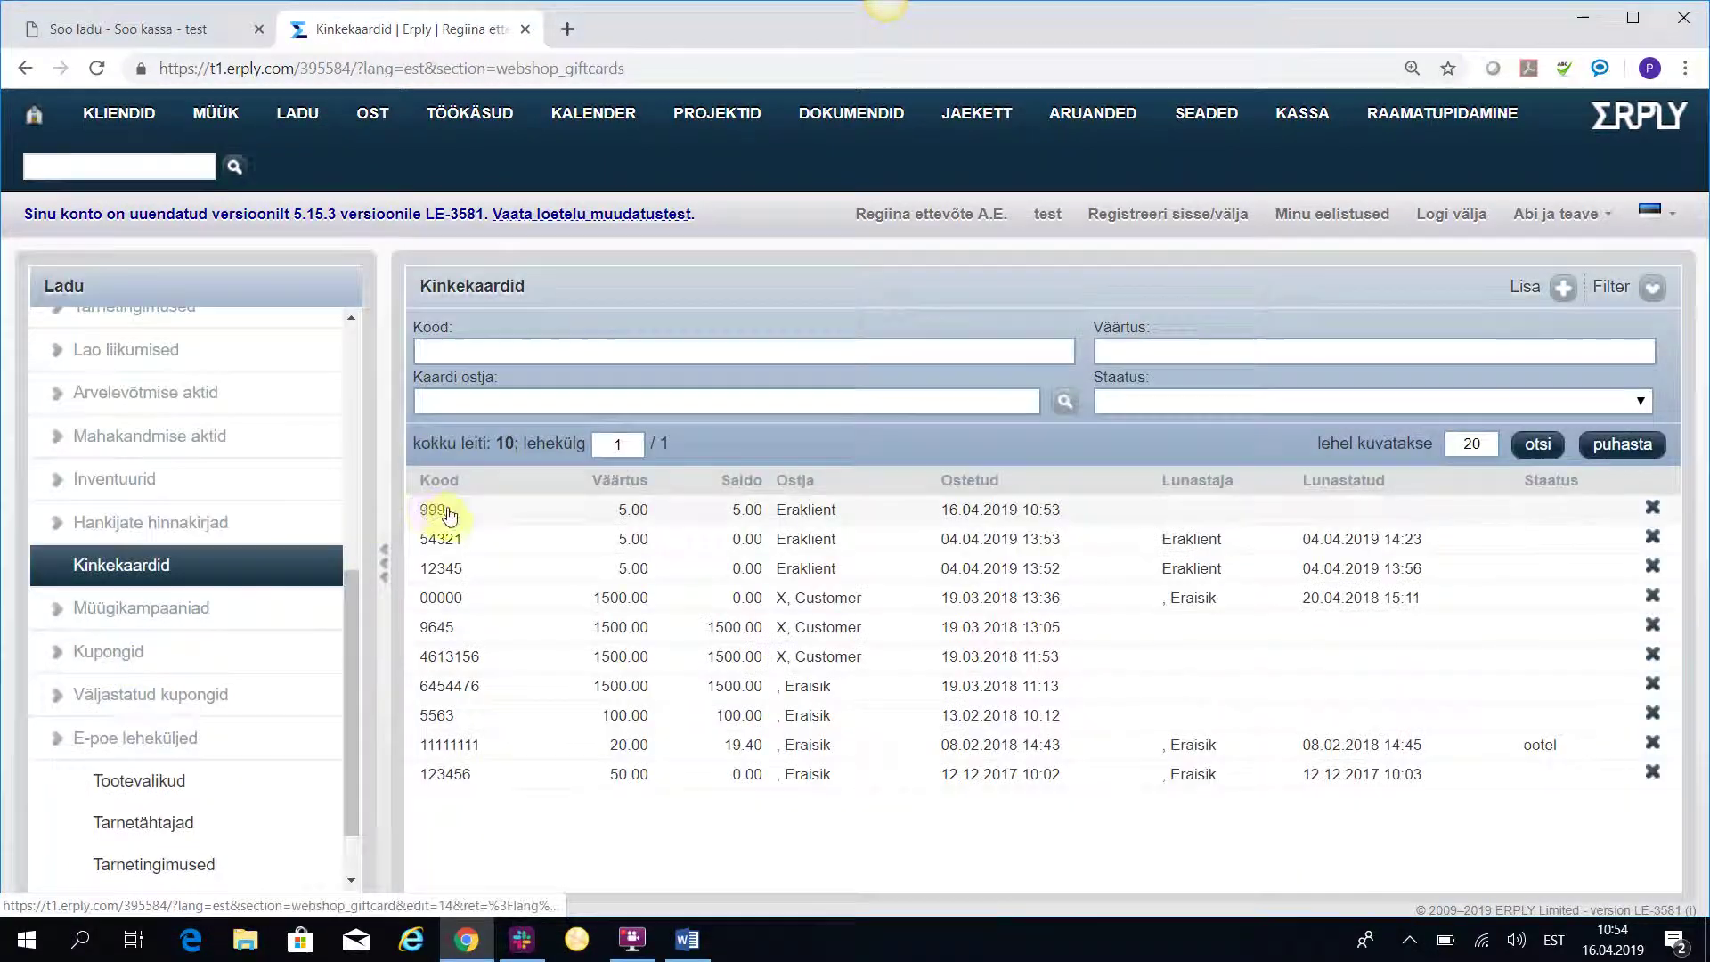
left_click(436, 511)
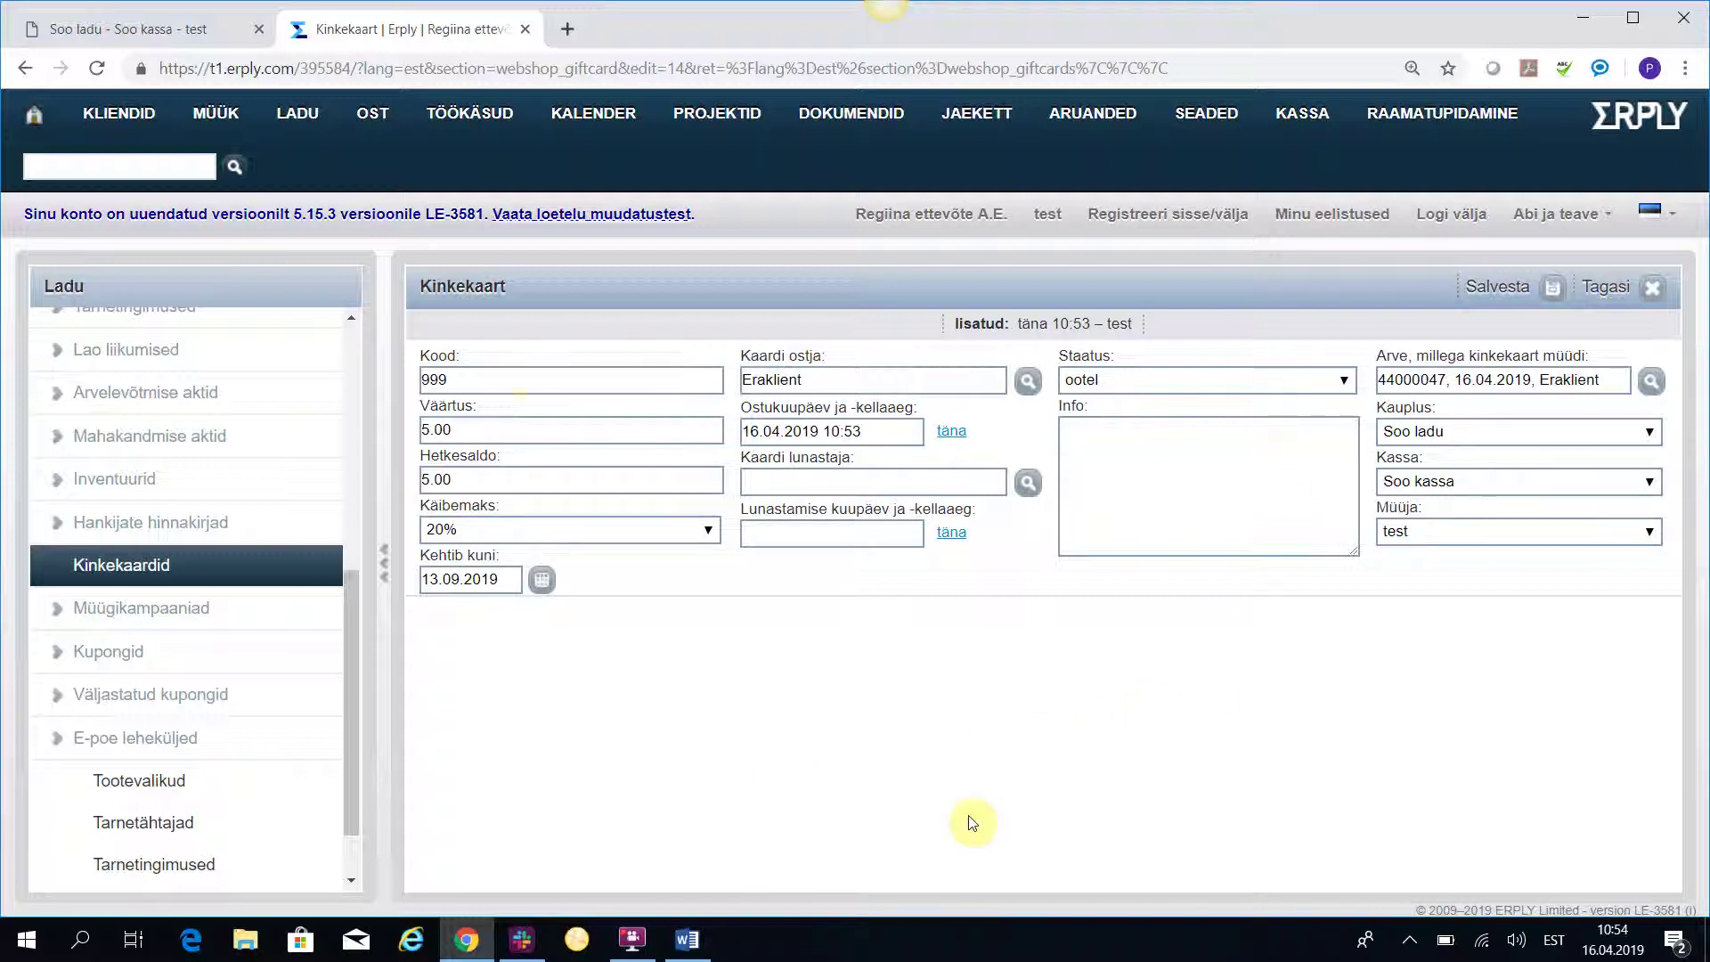
Add 2 Pastapliiats Green Medium at 1.08 € each to a new POS sale, totalling 2.16 €.
left_click(151, 30)
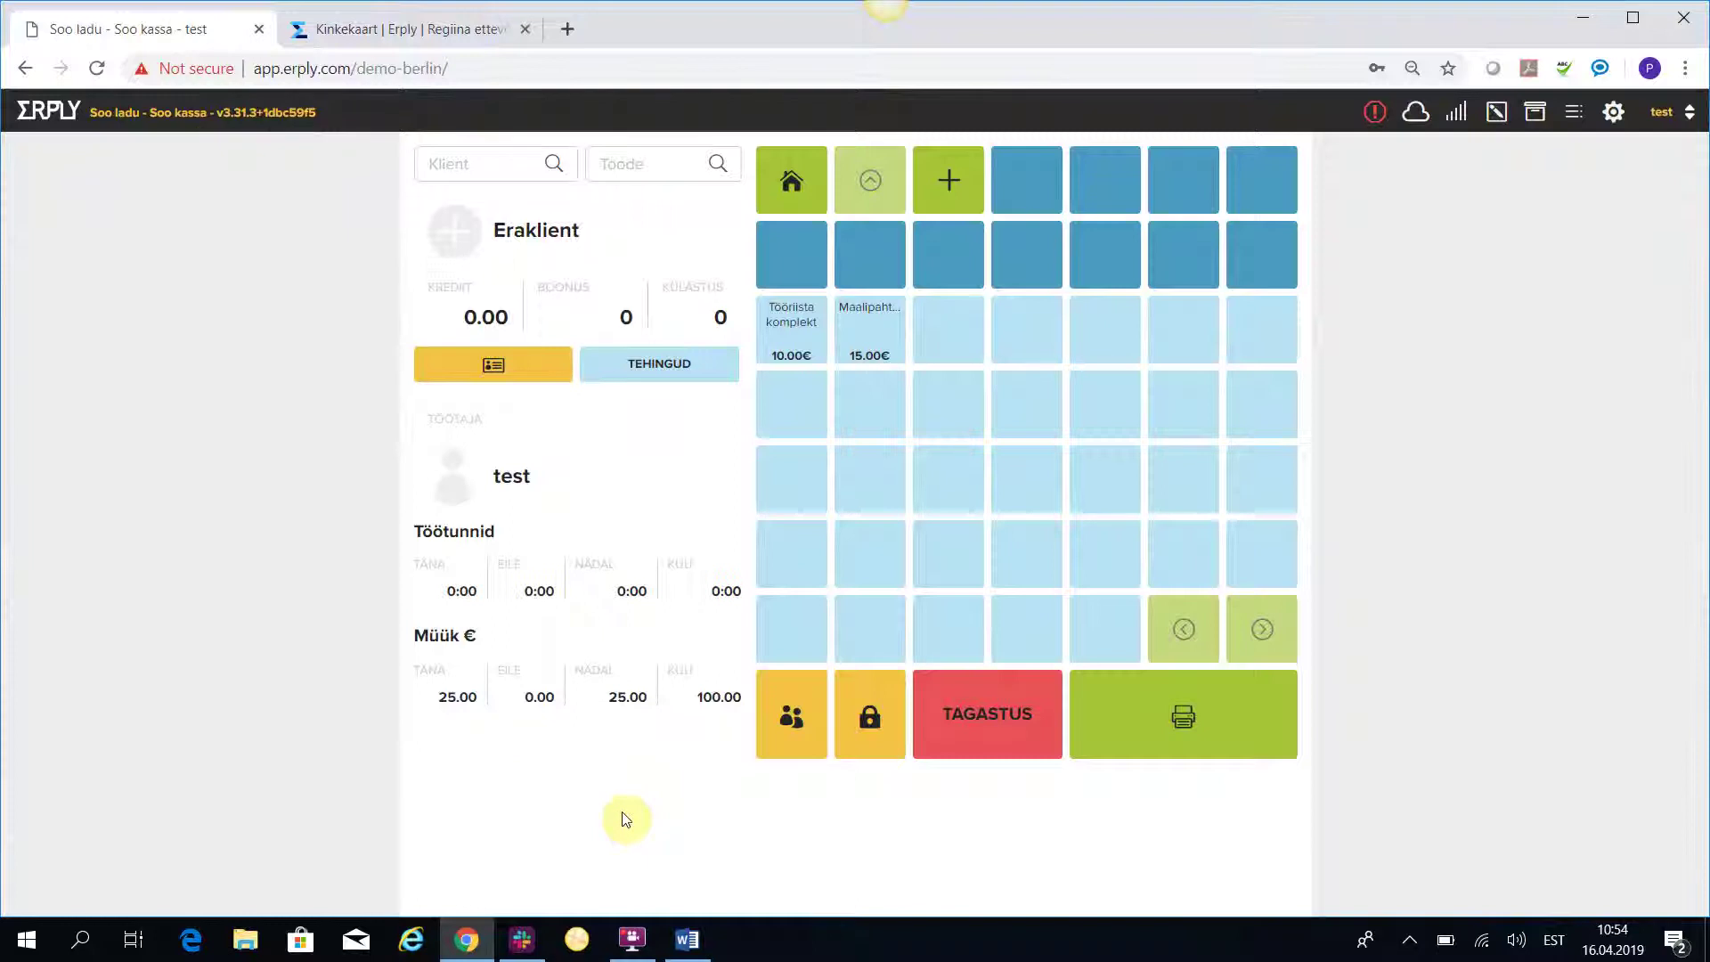
left_click(605, 161)
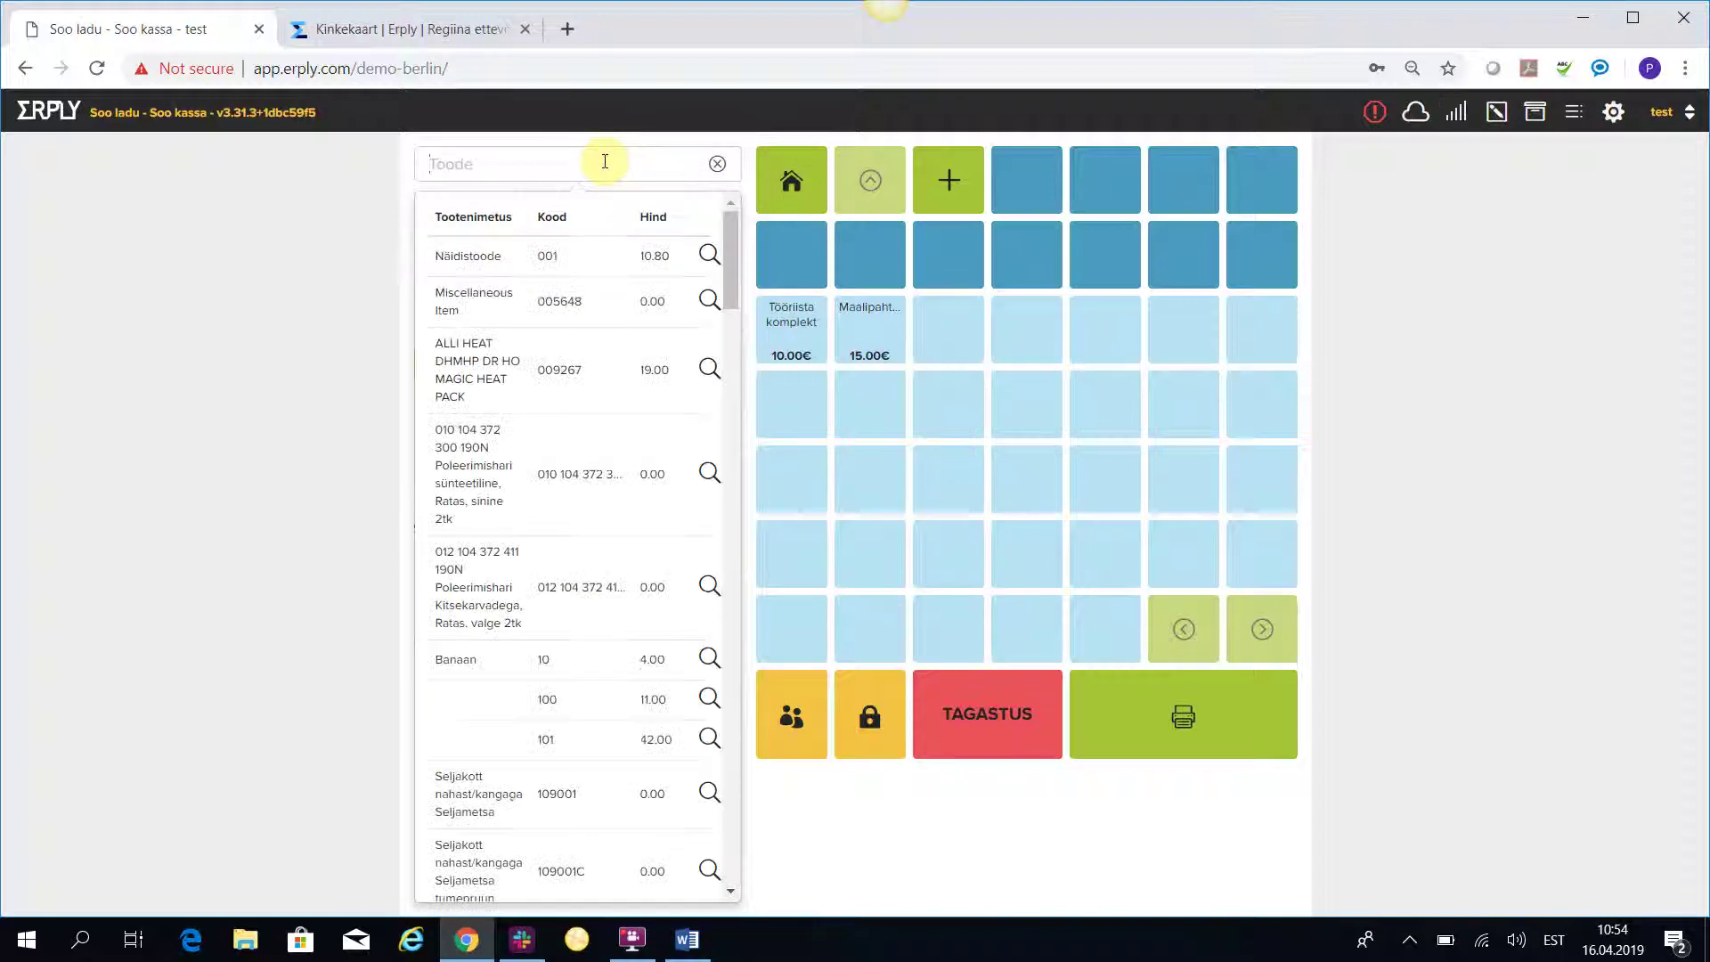
type("pasta")
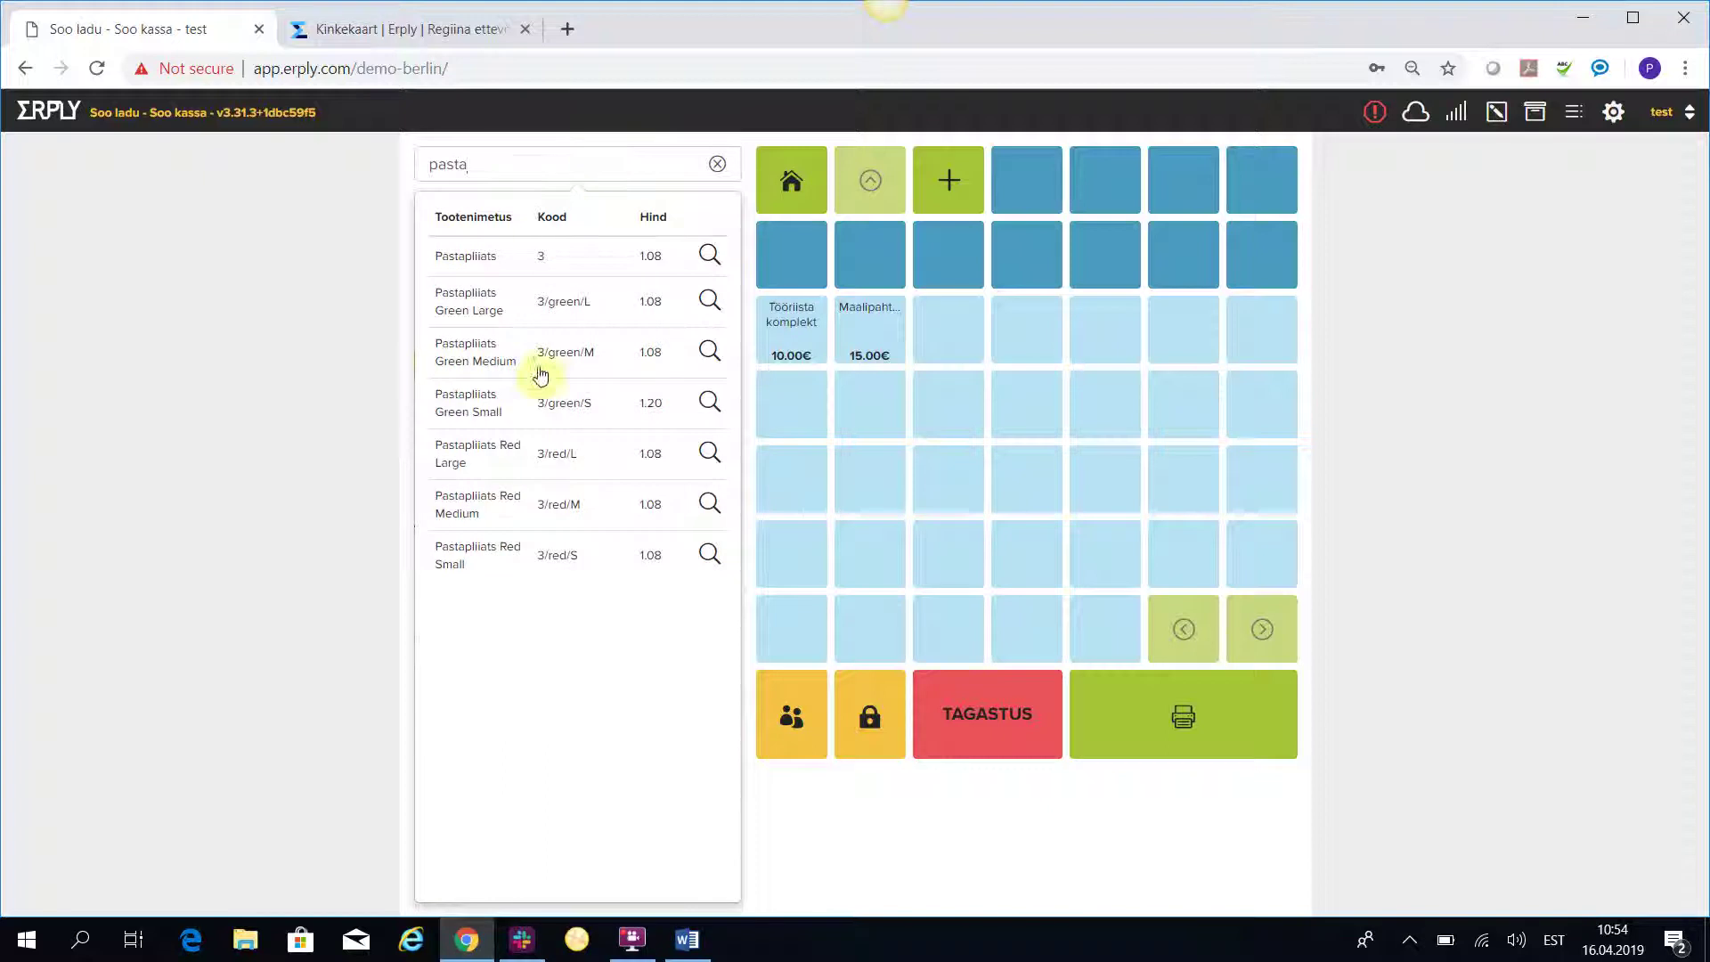
left_click(473, 357)
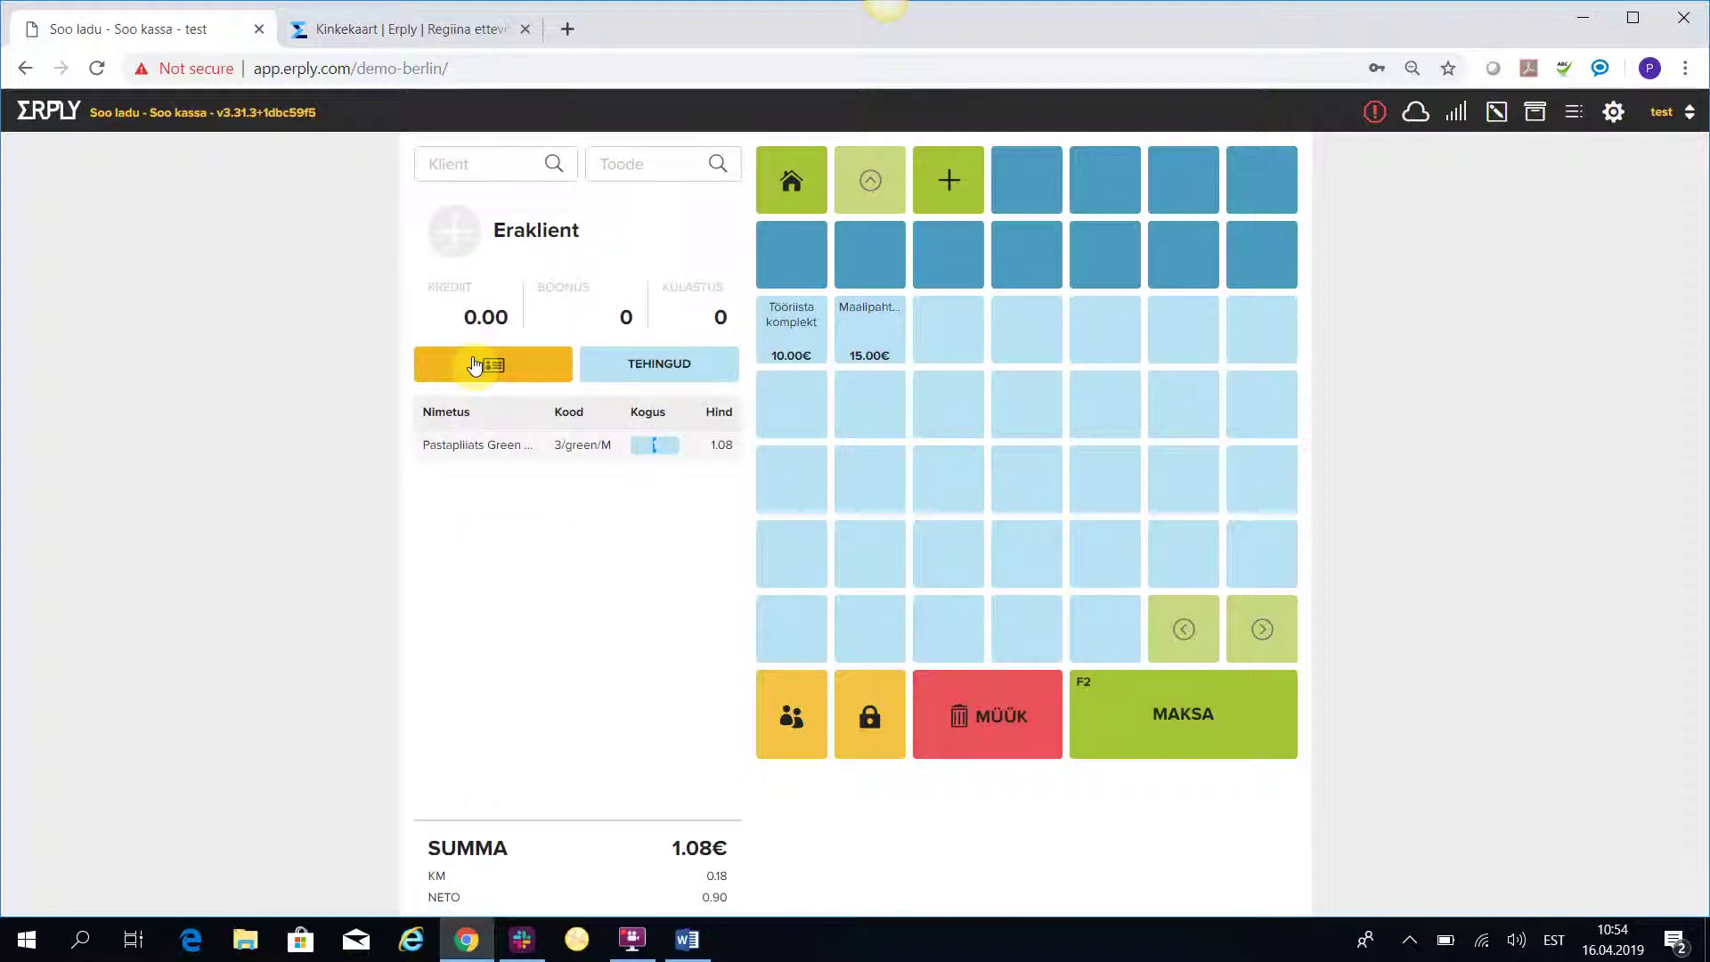
type("2")
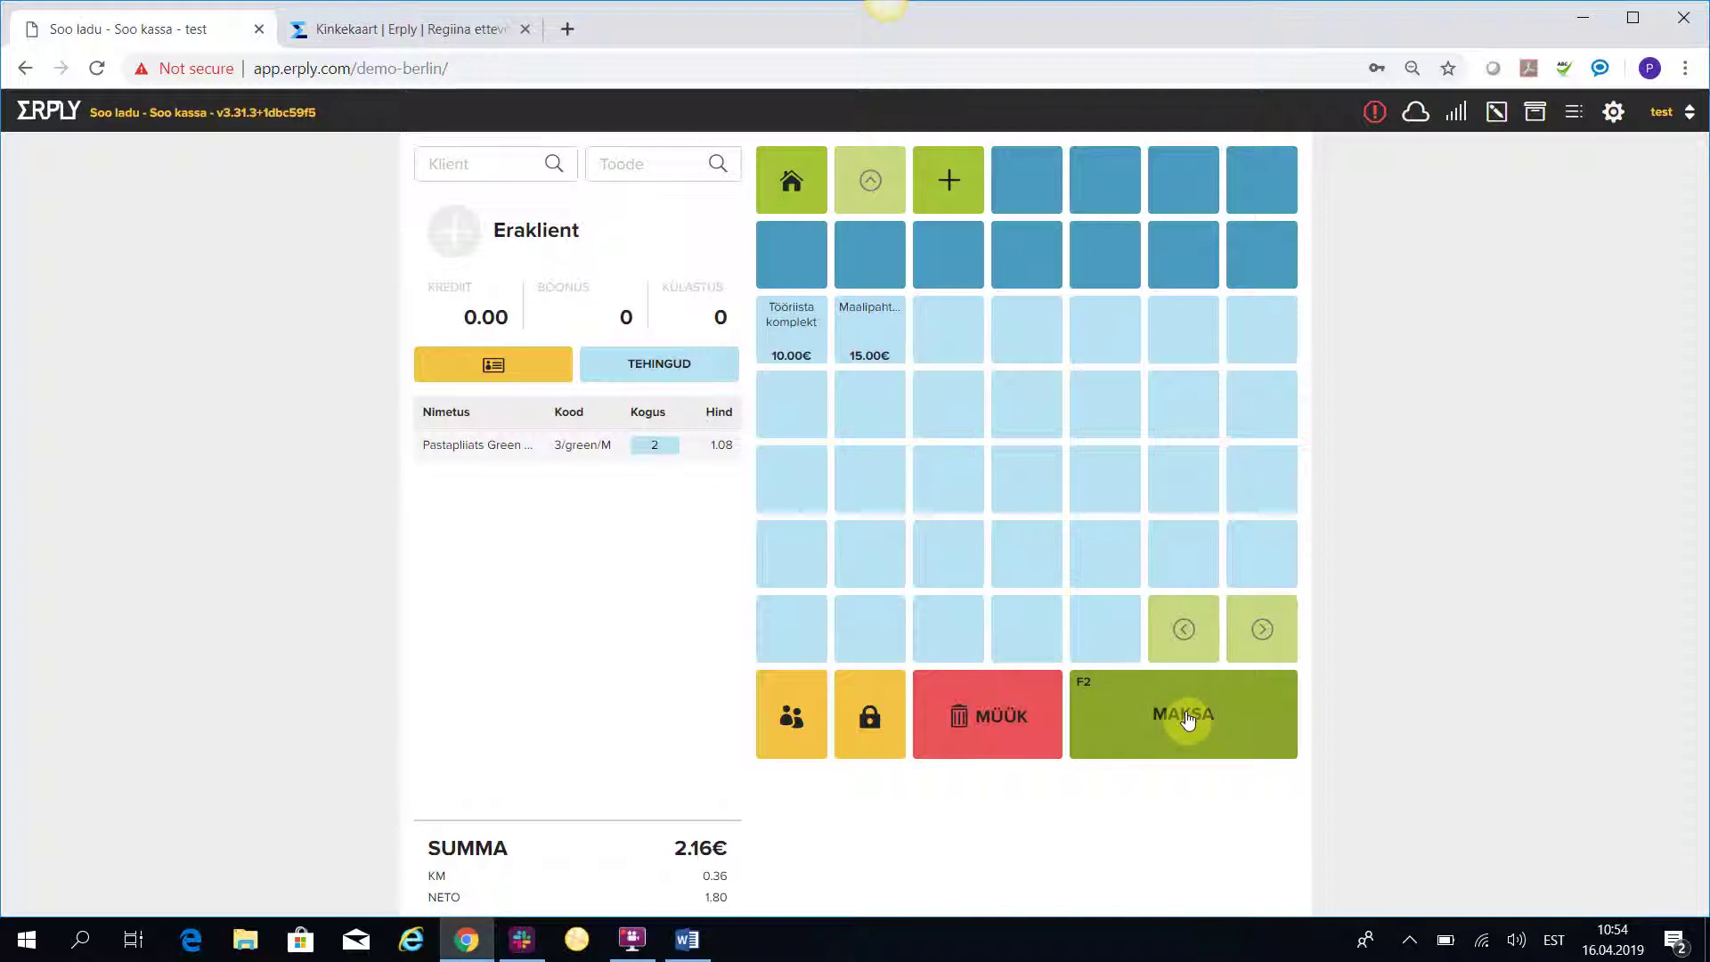
left_click(1189, 719)
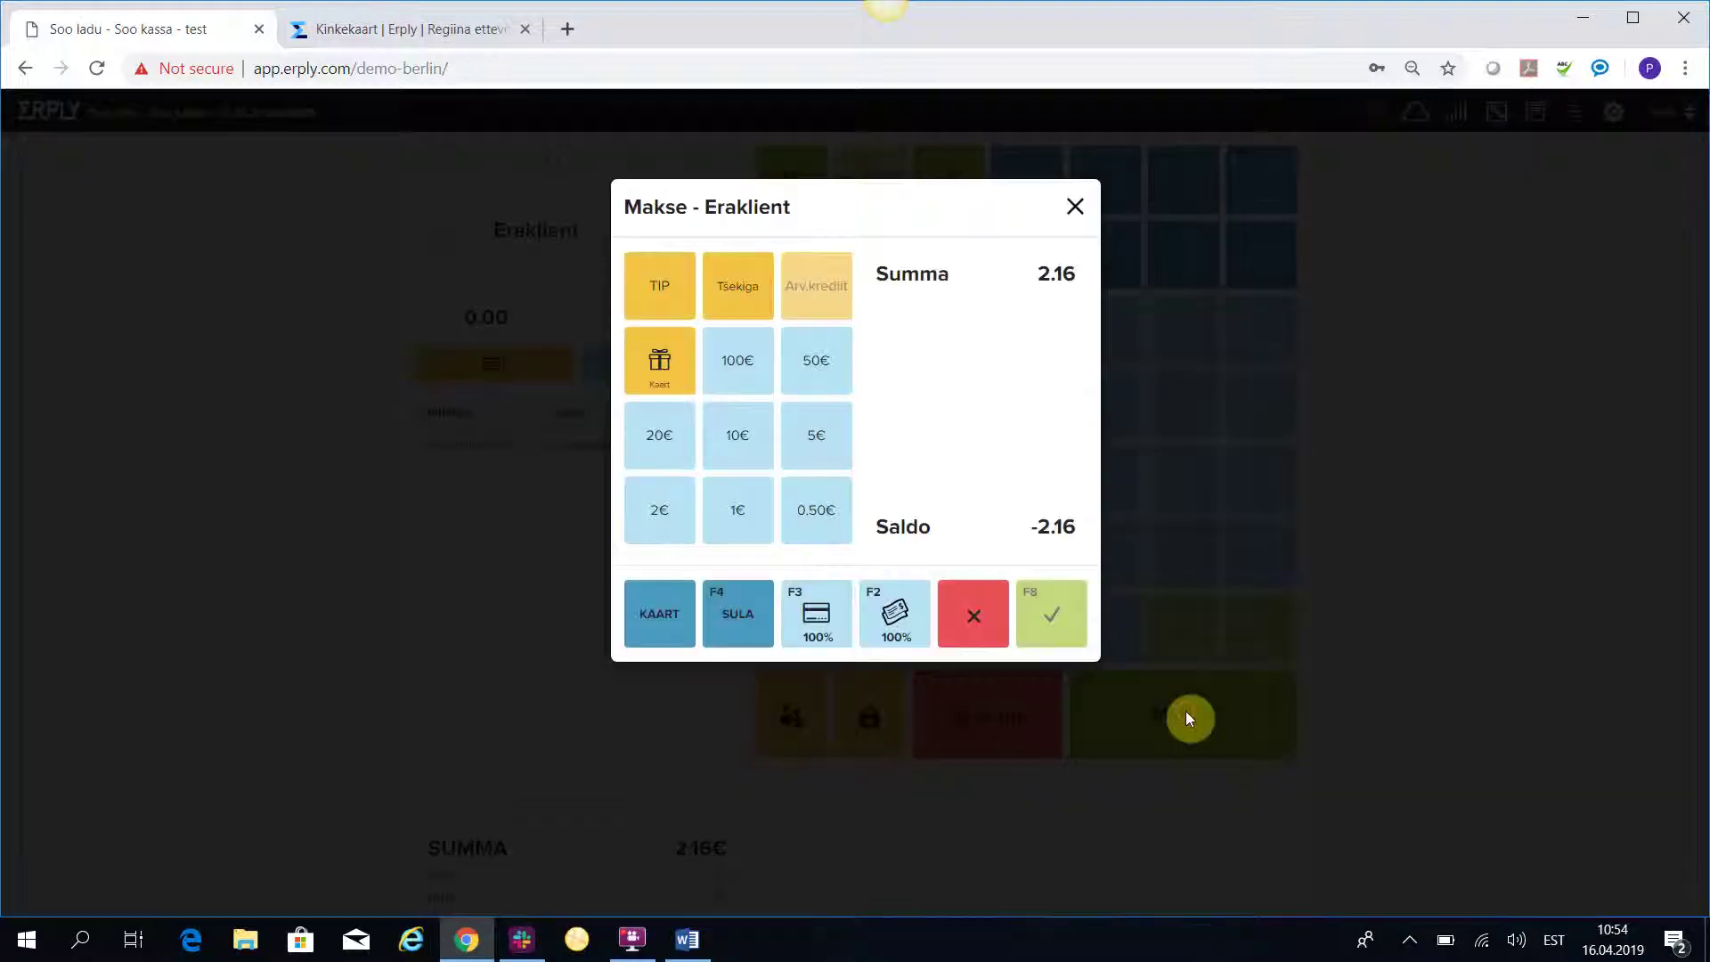
left_click(660, 364)
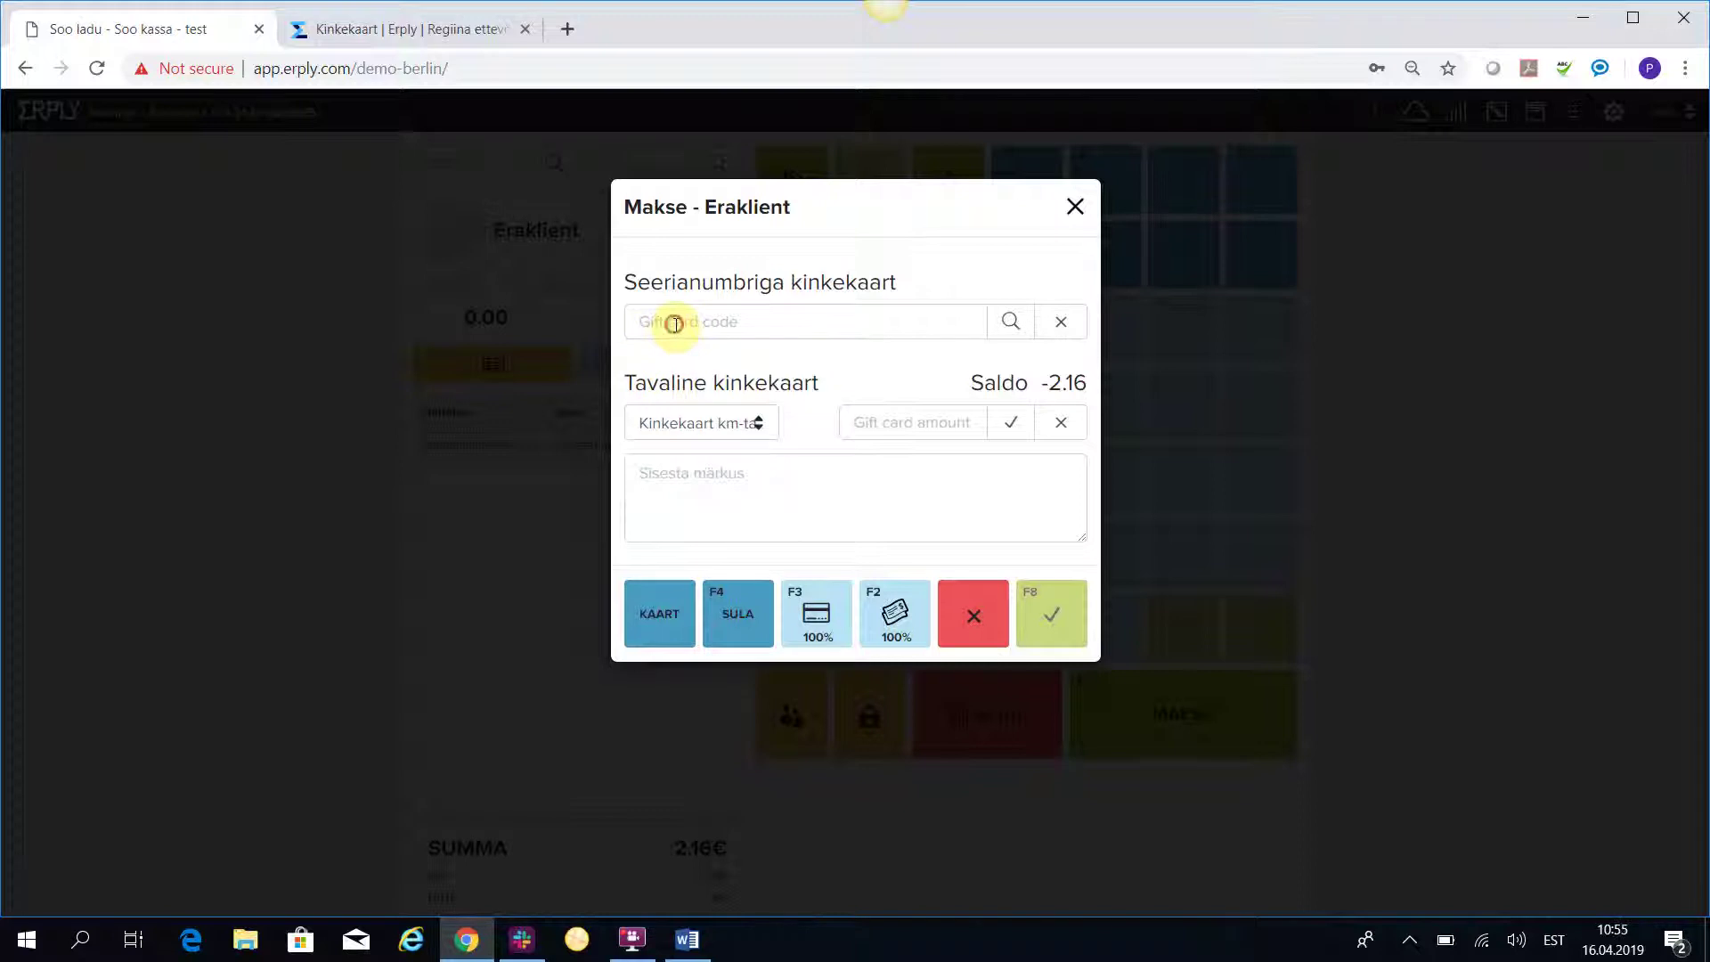
left_click(676, 326)
type("999")
left_click(1011, 322)
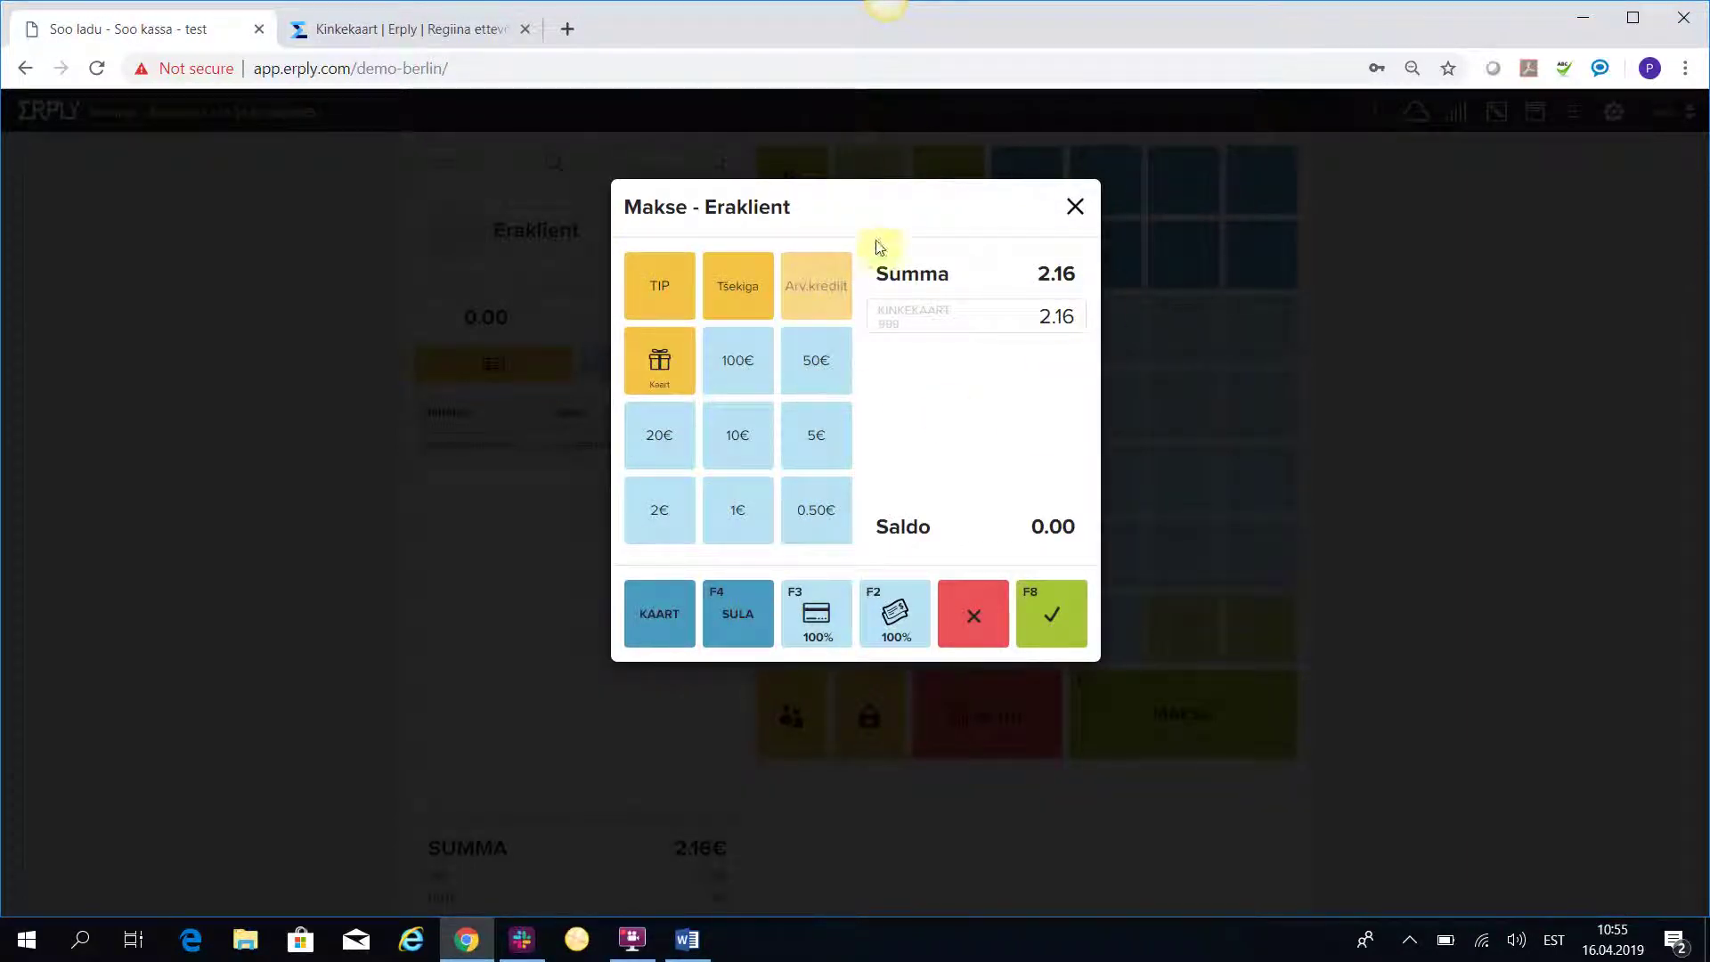
left_click(1055, 615)
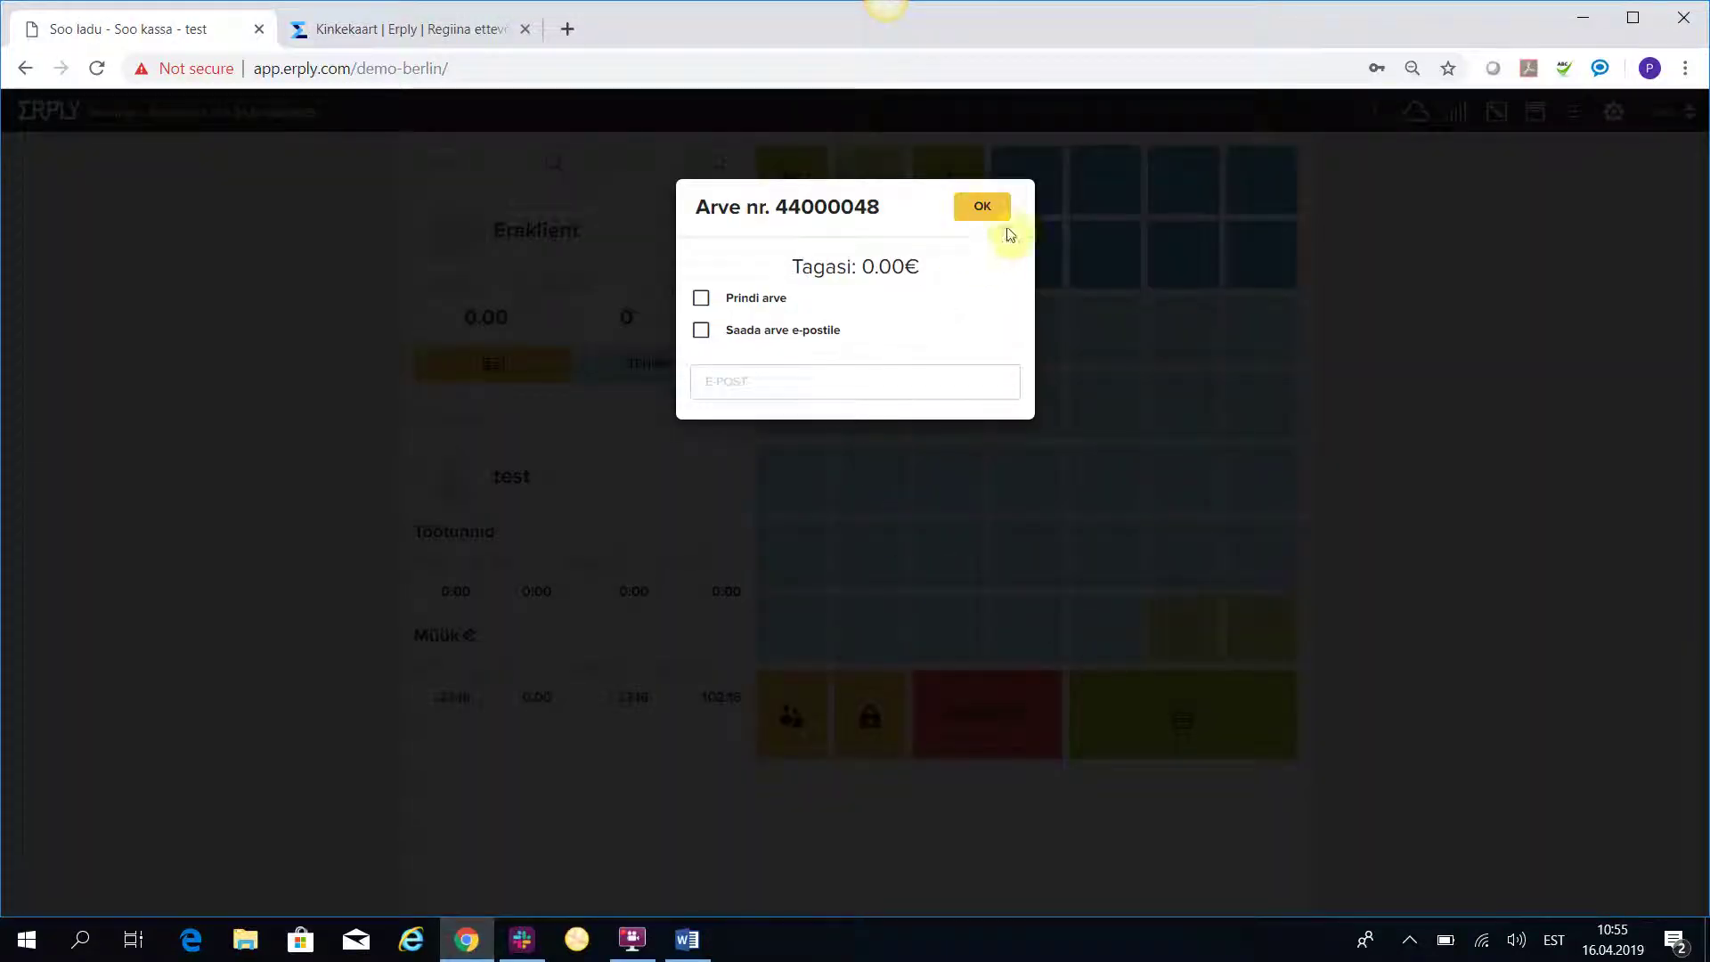
left_click(983, 208)
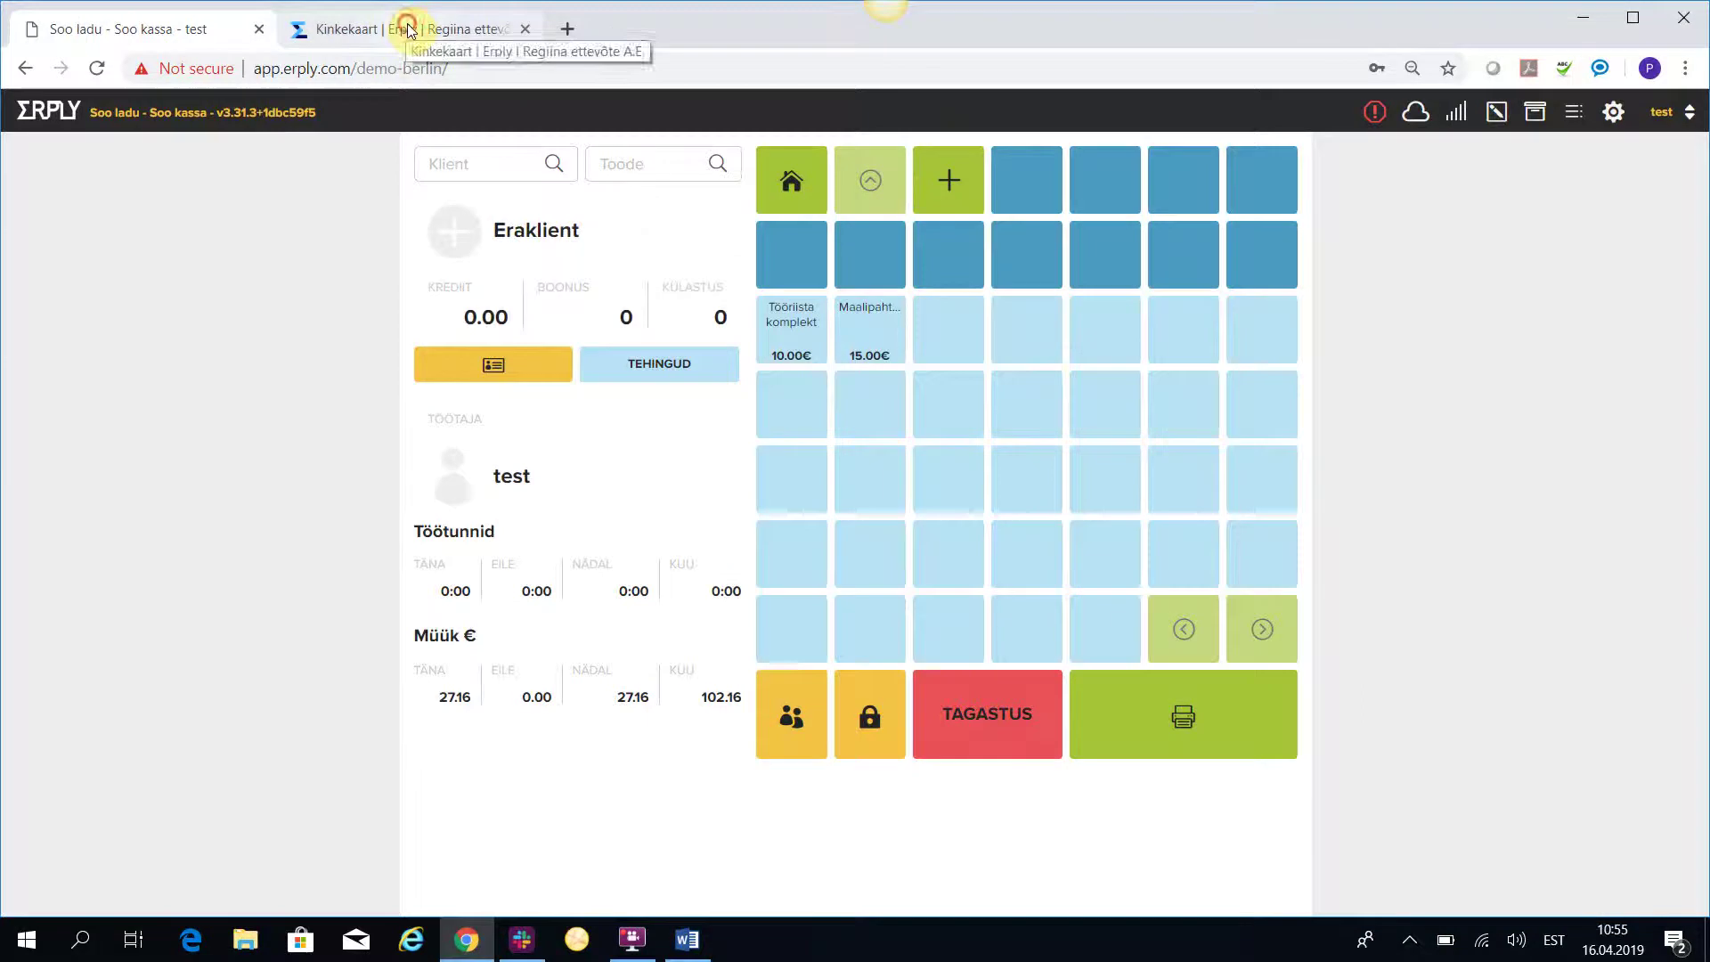
Reload gift card 999's back-office record to show its 2.84 balance after redemption.
left_click(408, 25)
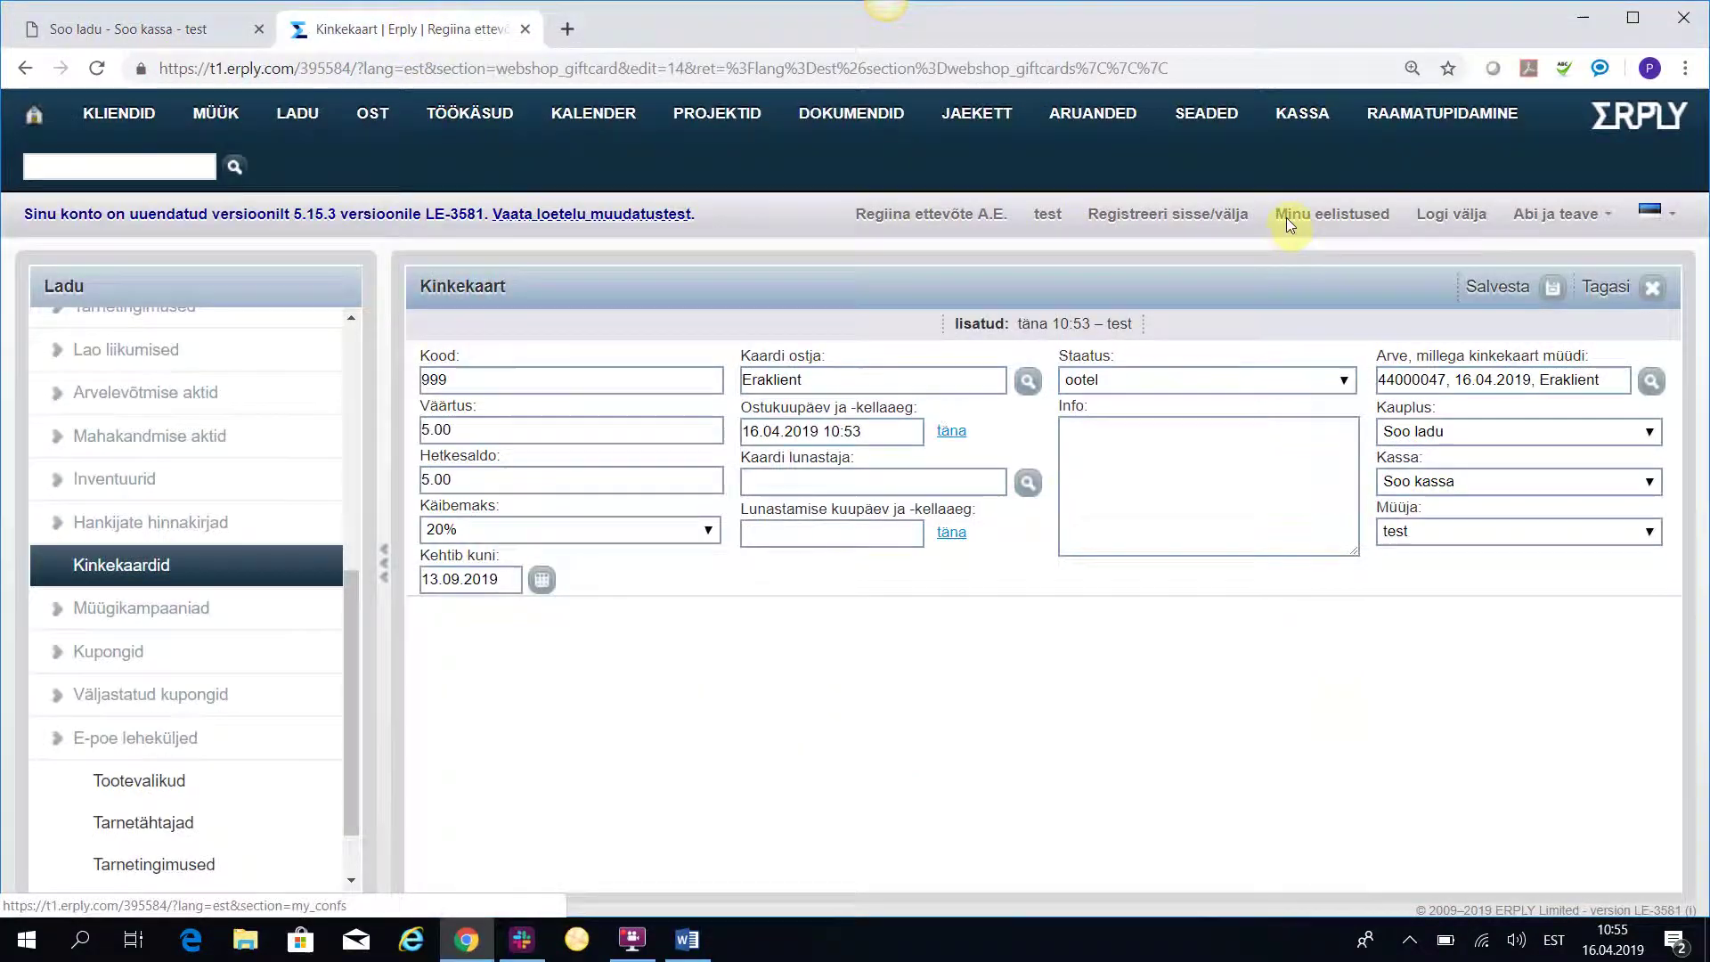
key("F5")
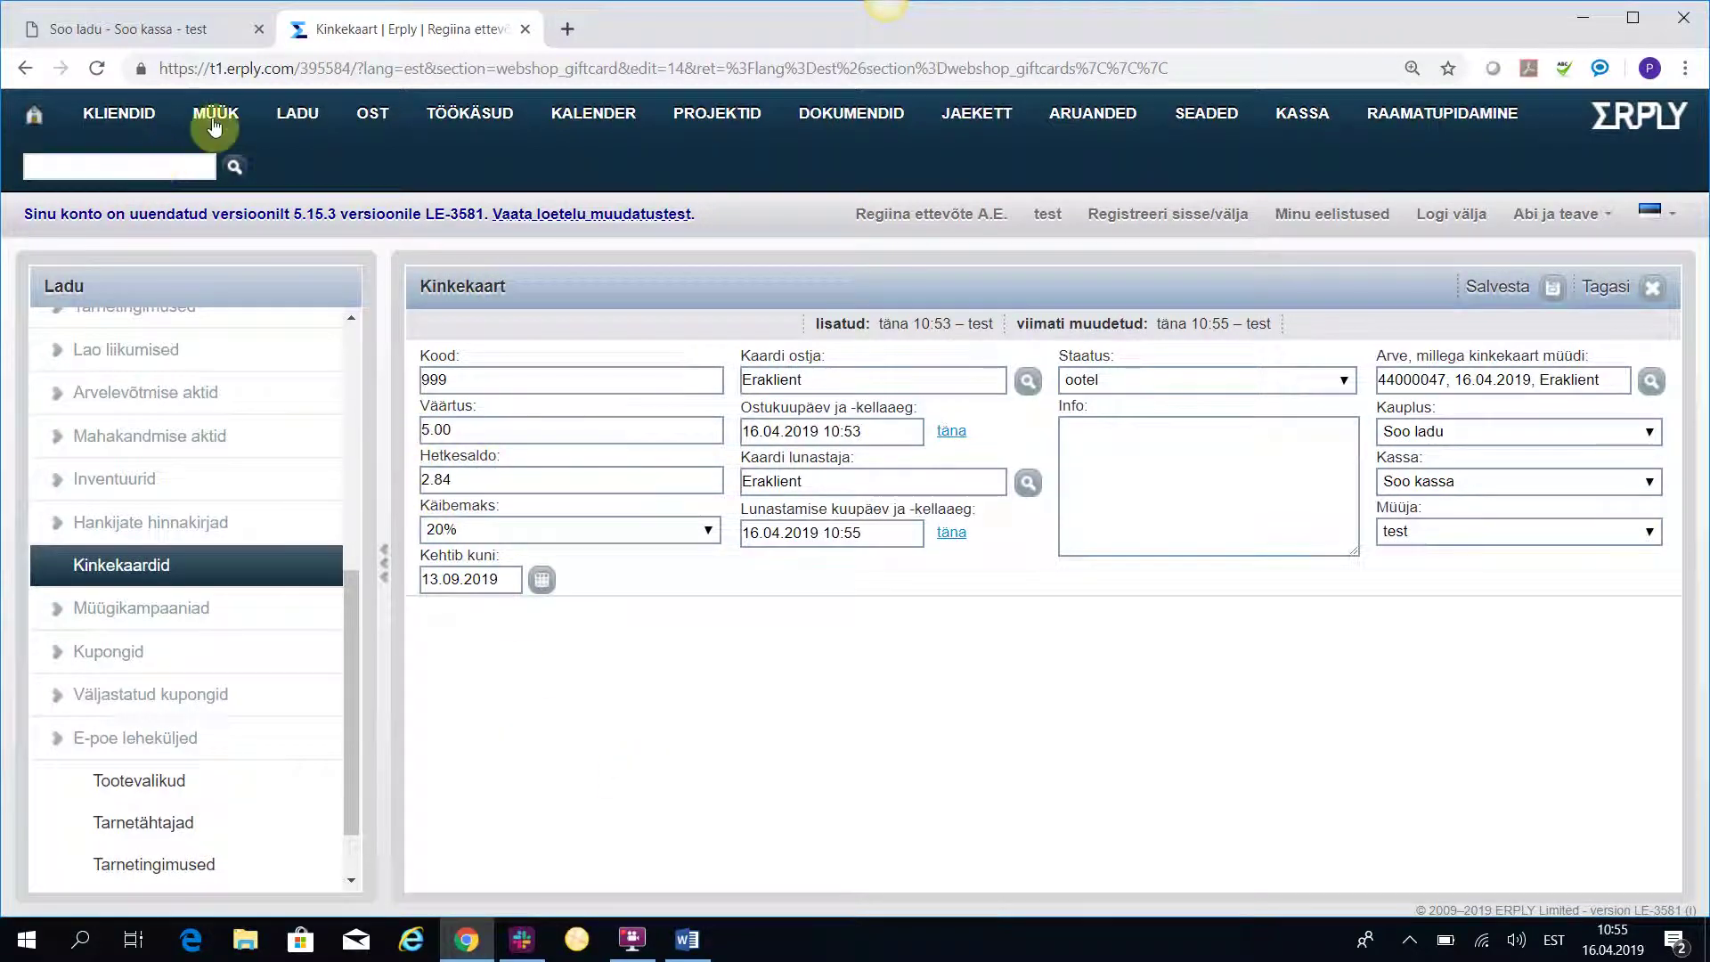
Open cash invoice 44000048 from MÜÜK > Arved and confirm it was paid by gift card.
mouse_move(215, 114)
left_click(303, 228)
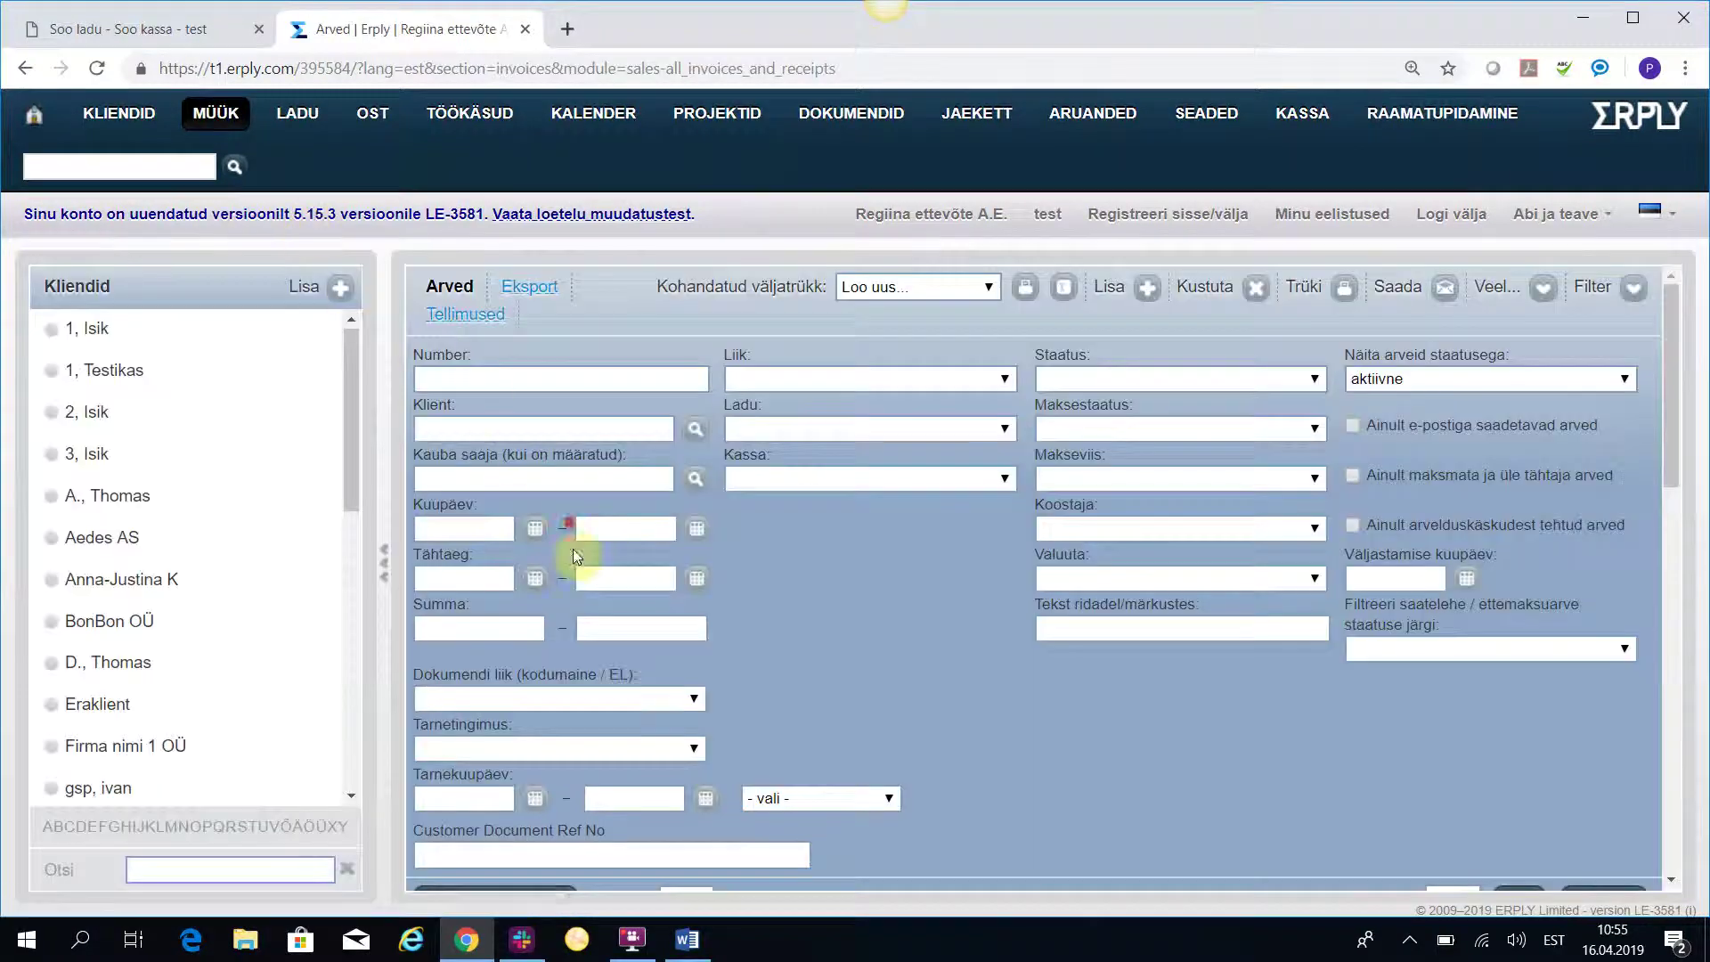
scroll(573, 548, "down", 6)
scroll(534, 712, "down", 3)
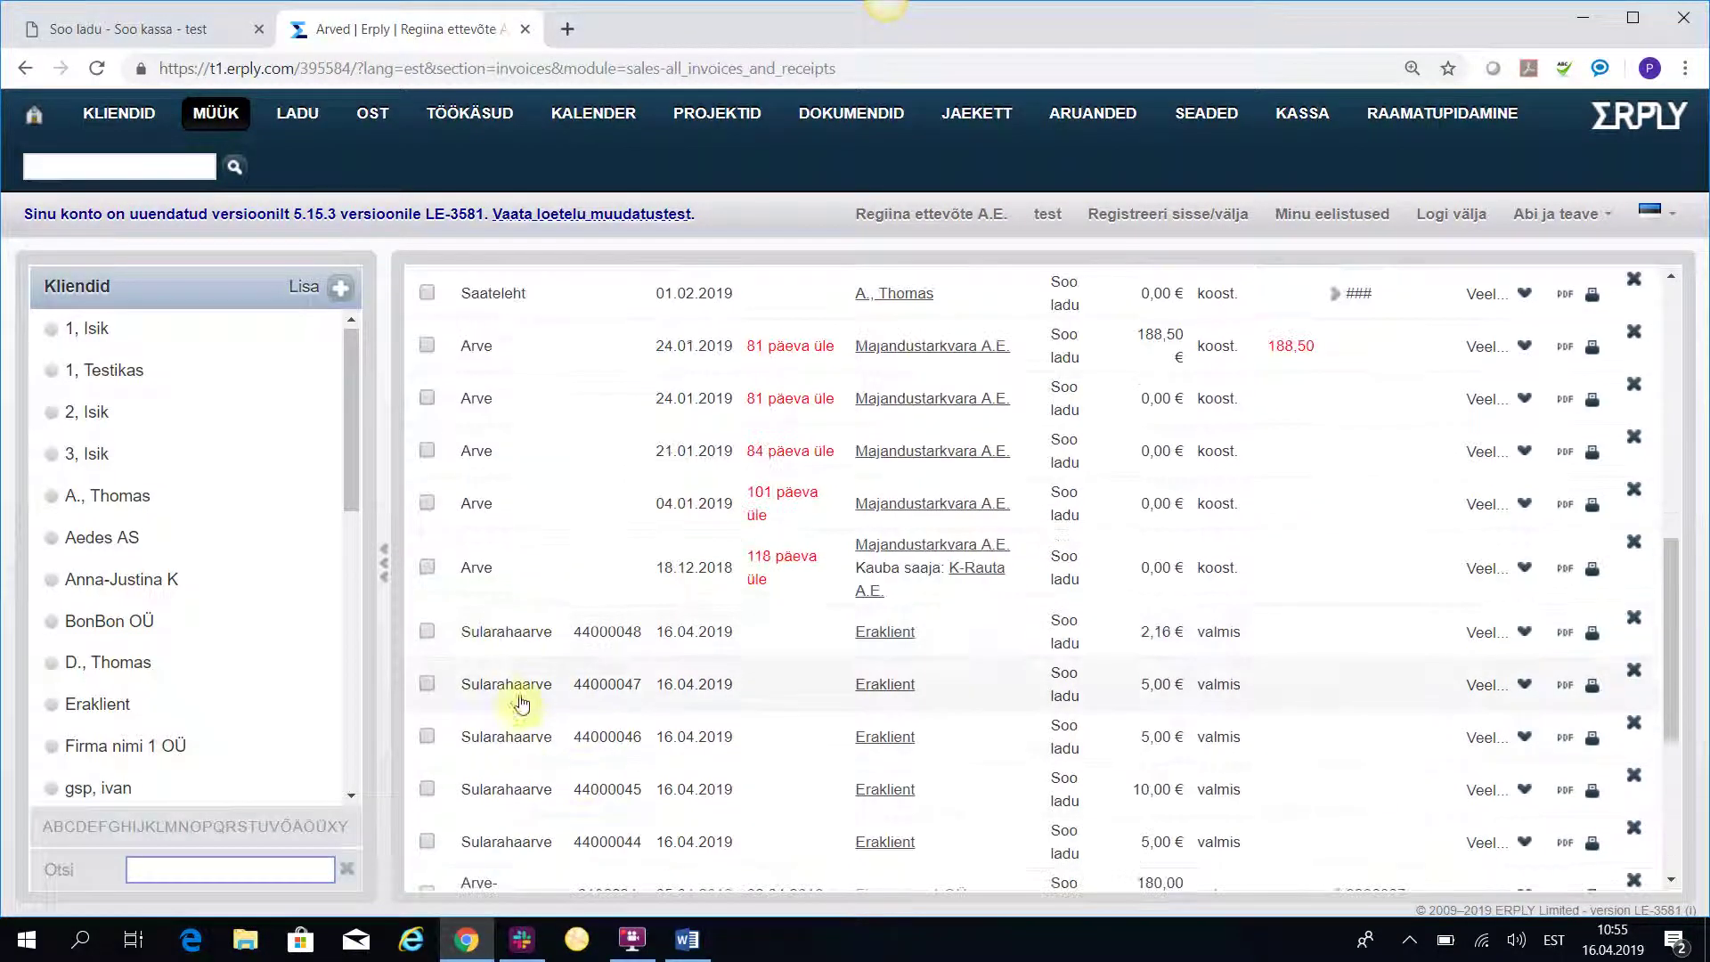
left_click(503, 633)
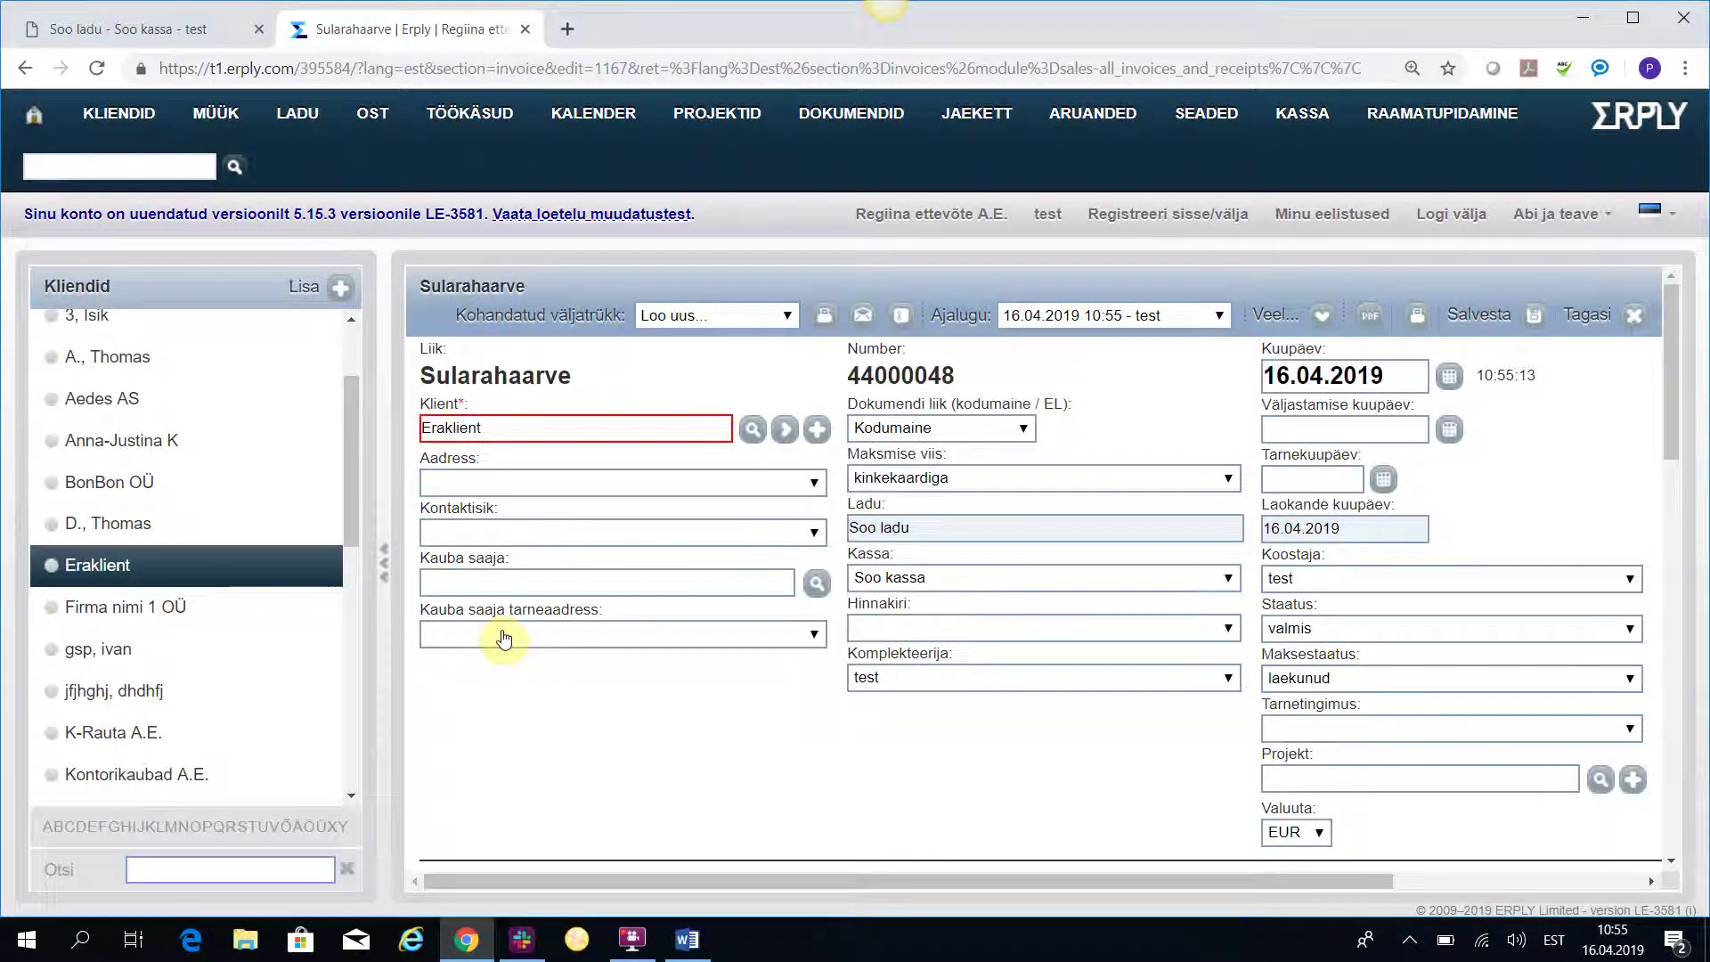
Review the printable receipt for invoice 44000048, then close the preview.
left_click(1417, 318)
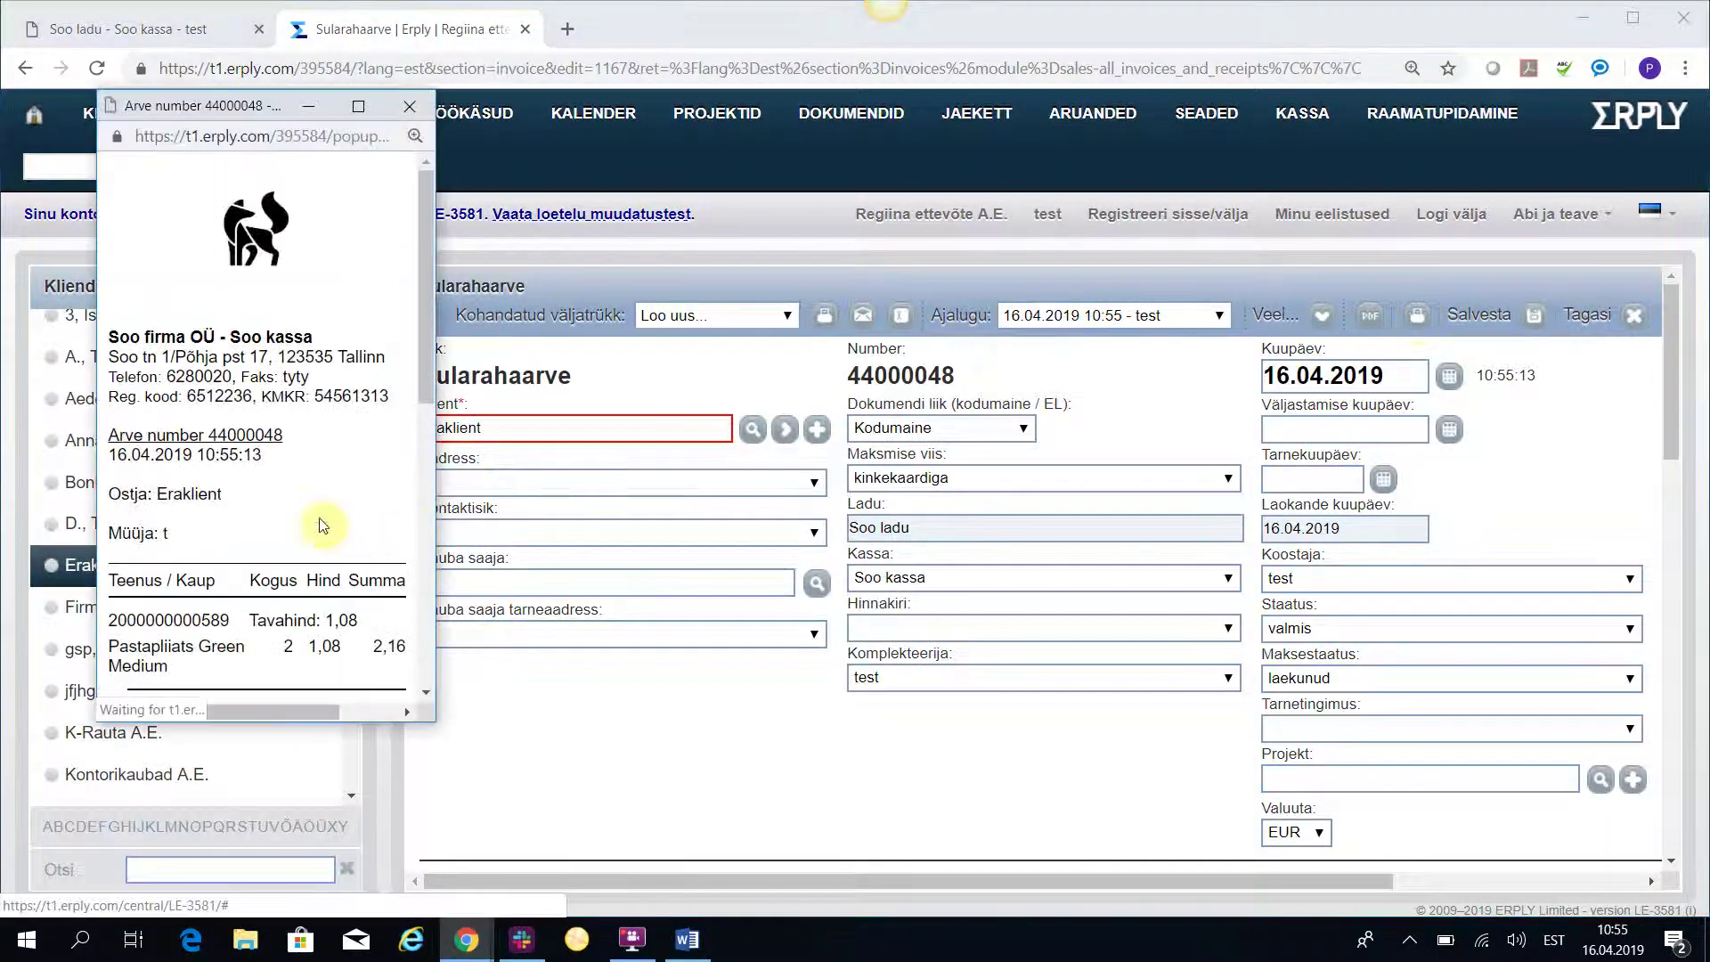
scroll(342, 531, "down", 4)
scroll(341, 531, "down", 1)
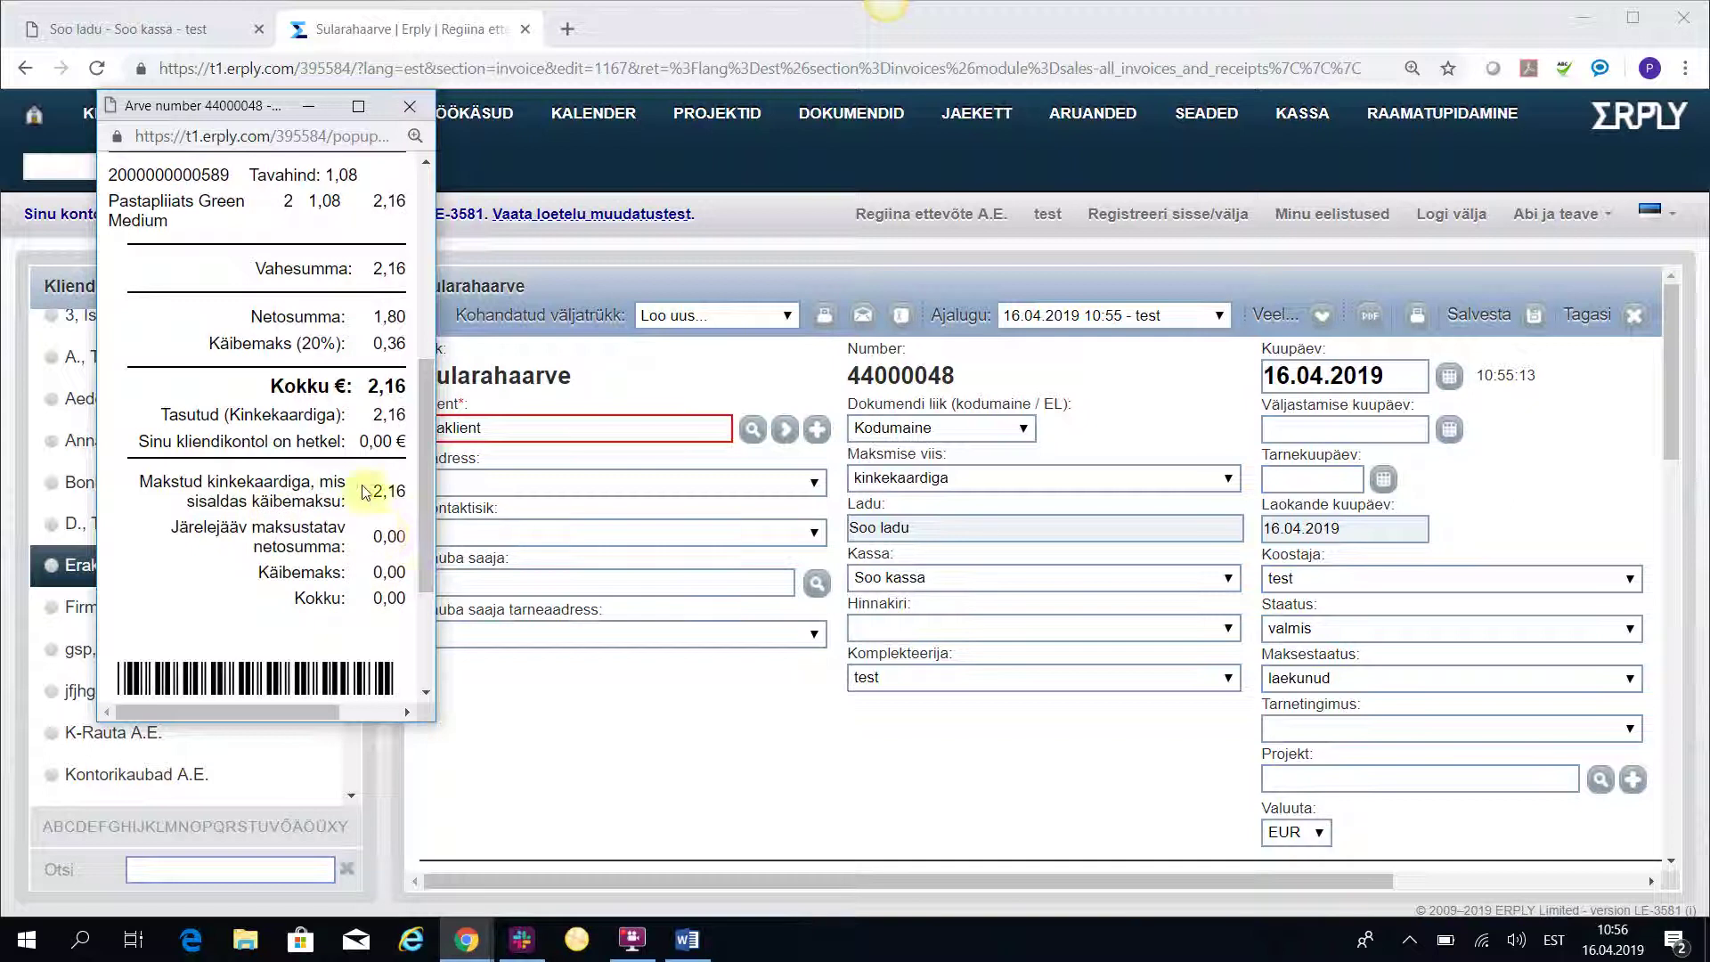
scroll(219, 616, "up", 3)
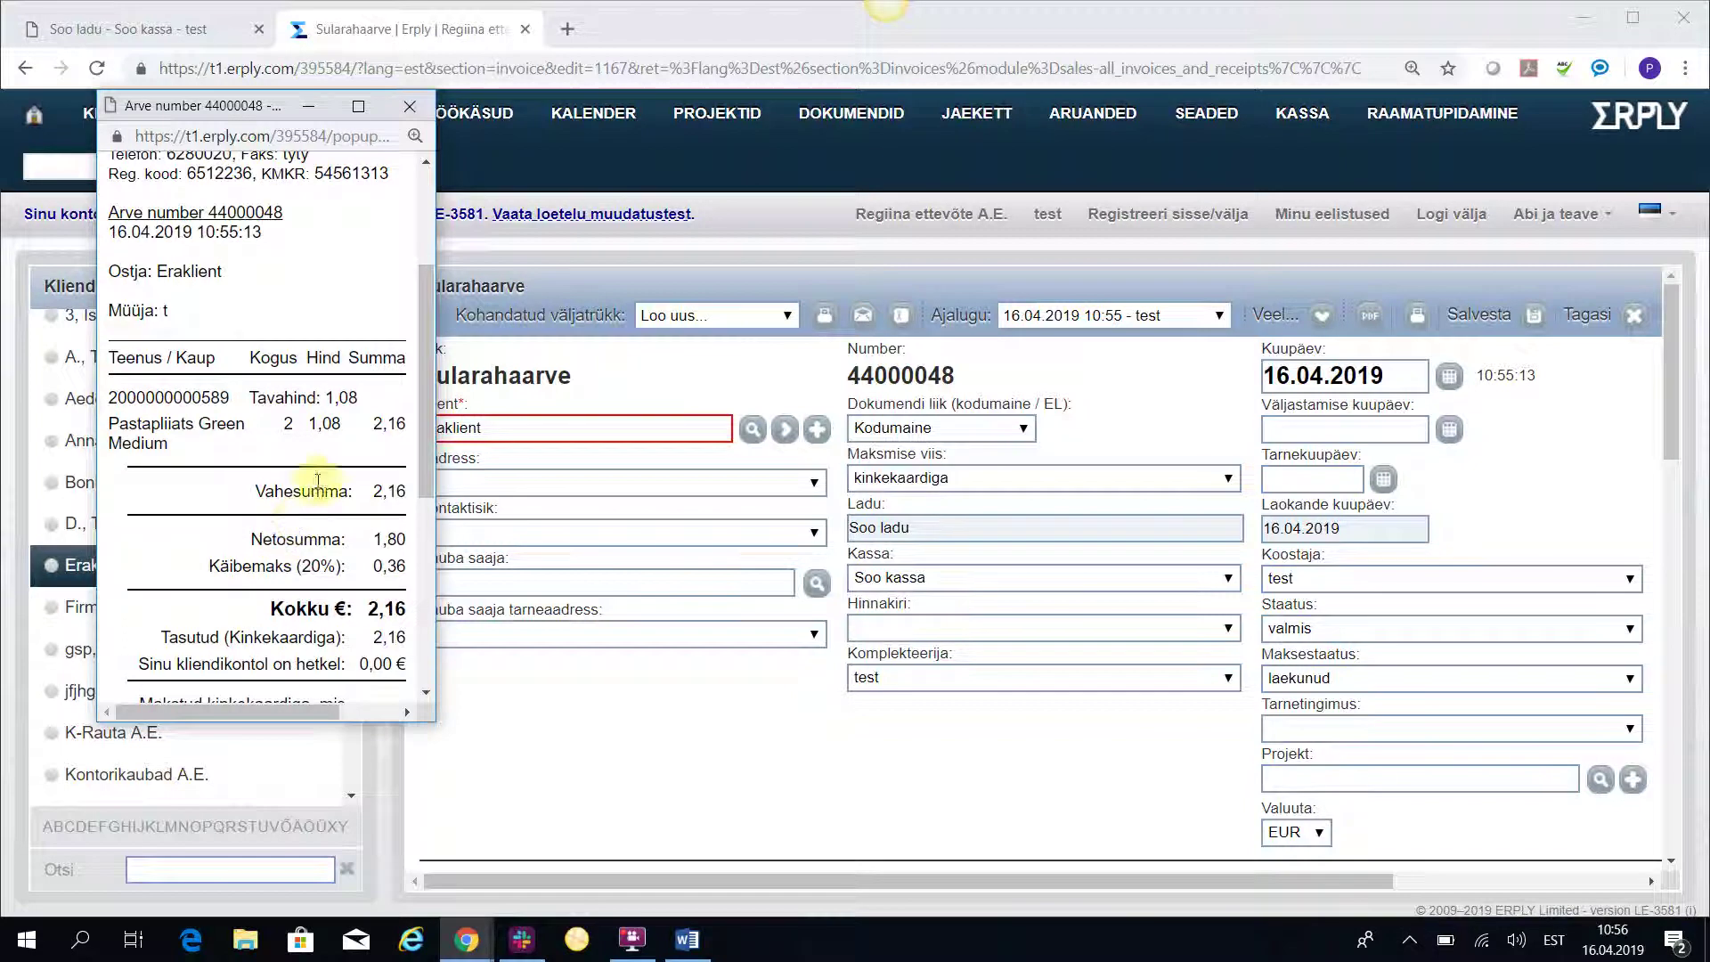
left_click(409, 106)
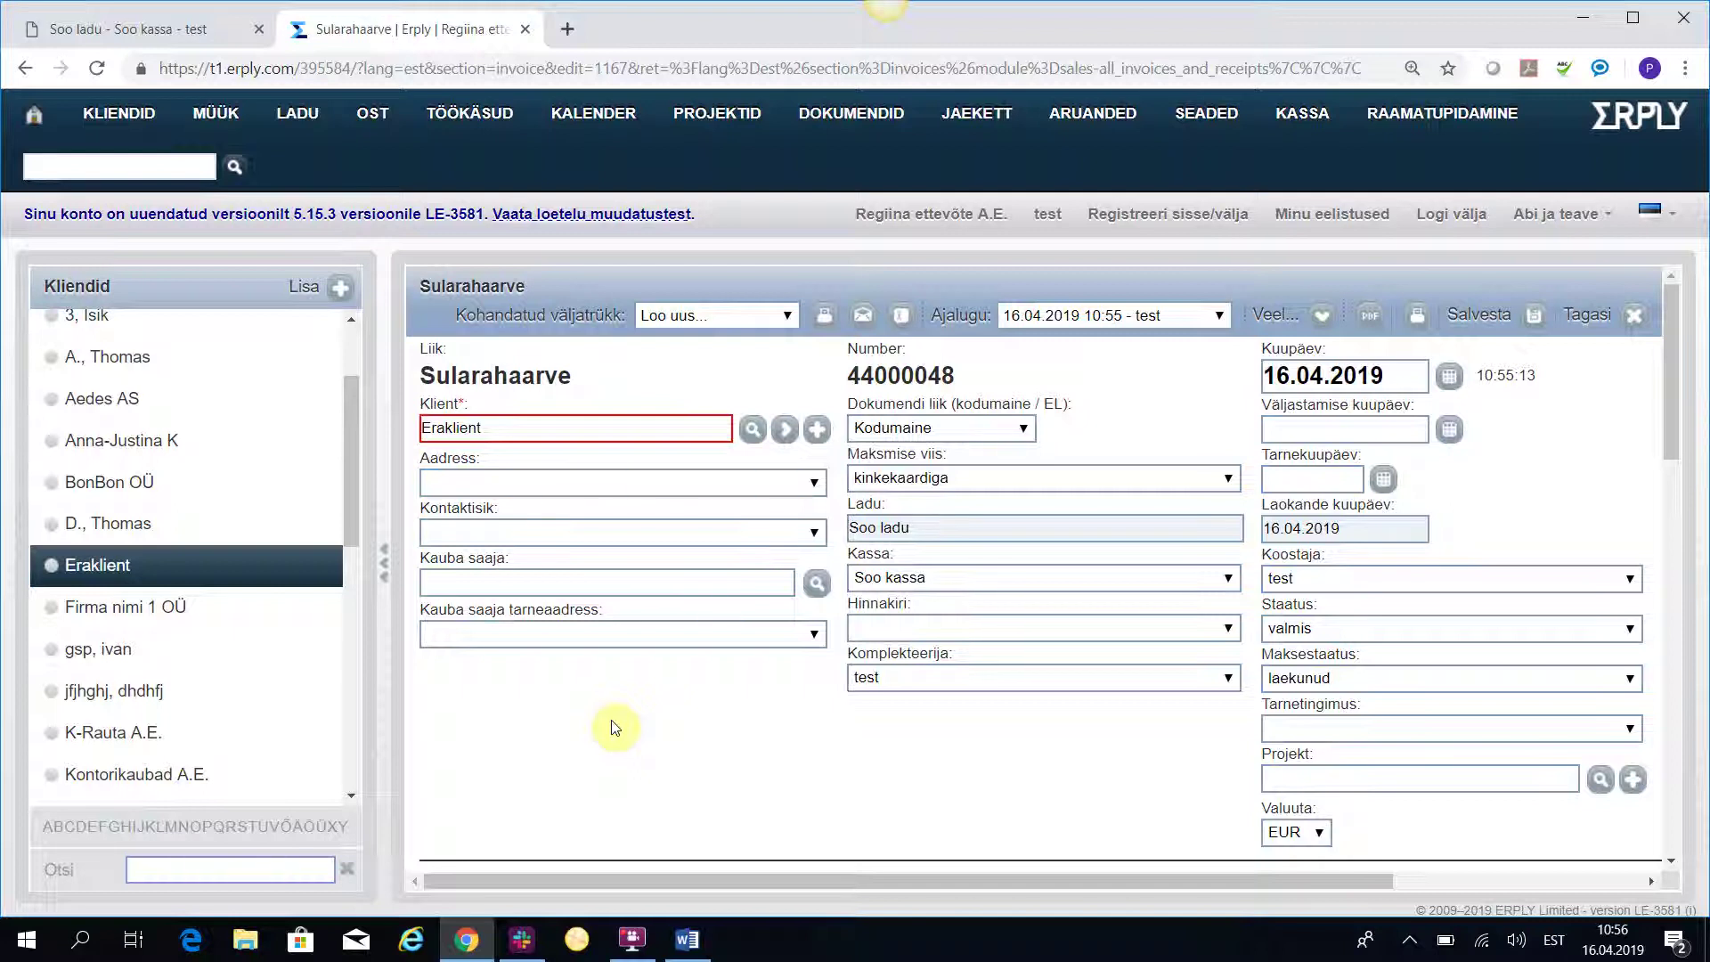
Start a 10.00 € Tööriista komplekt sale and select Kinkekaart km-ga as the gift card payment.
left_click(101, 34)
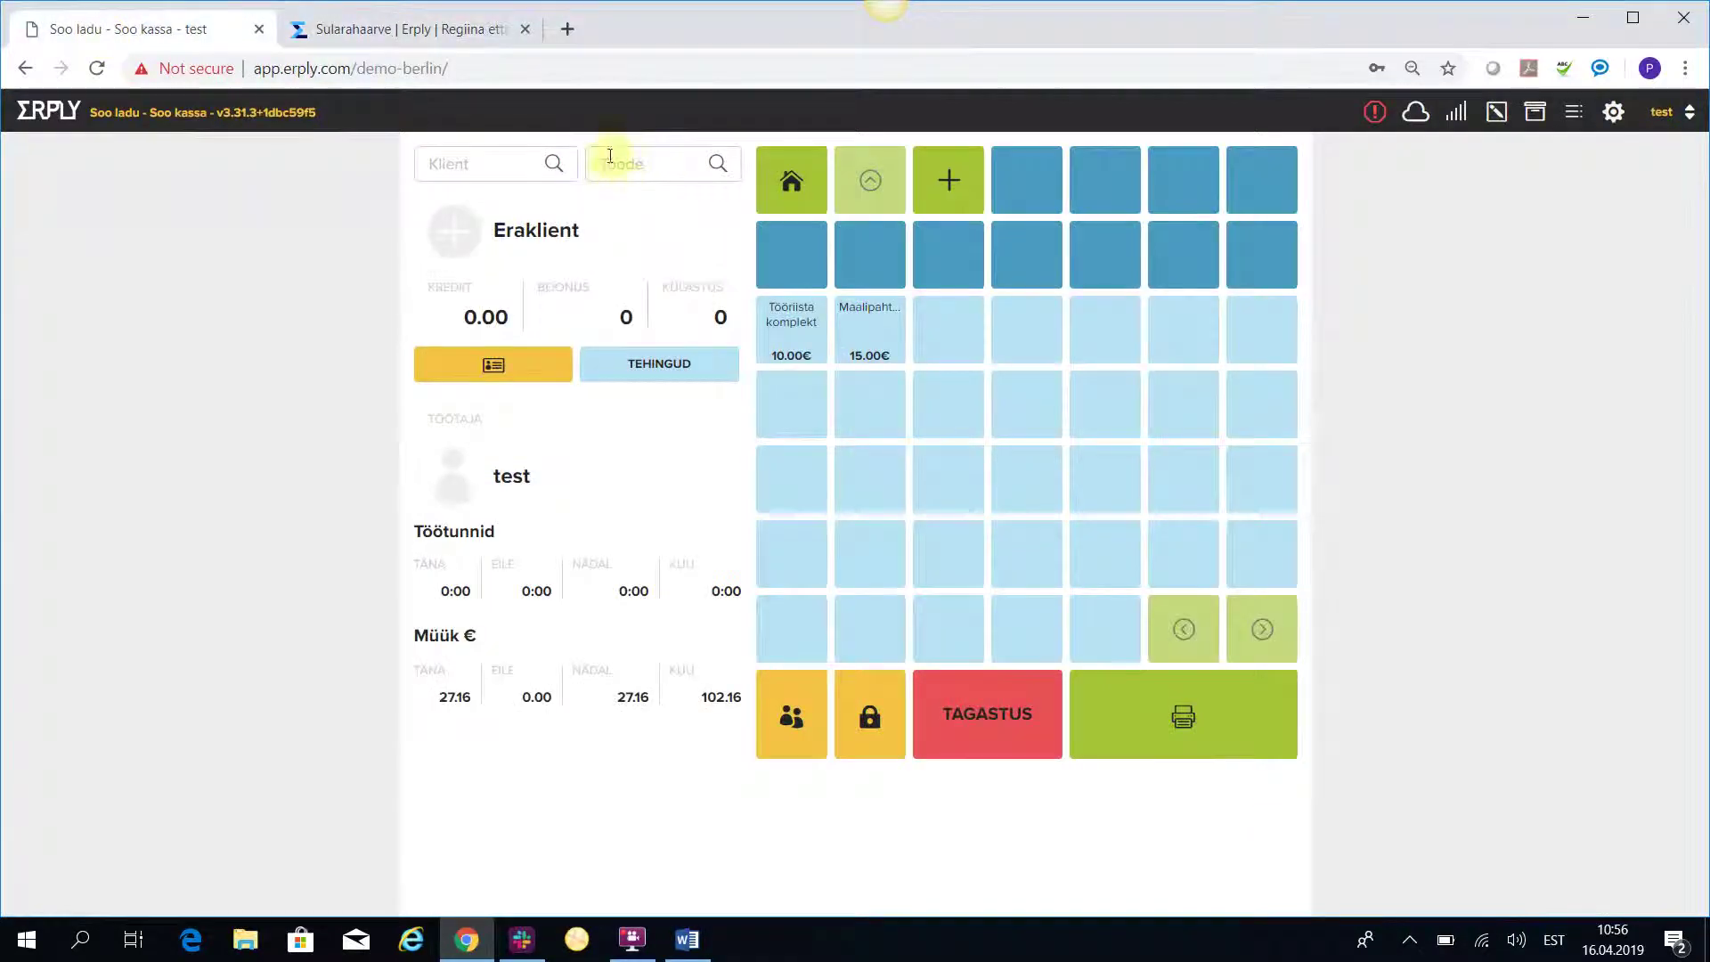
left_click(790, 332)
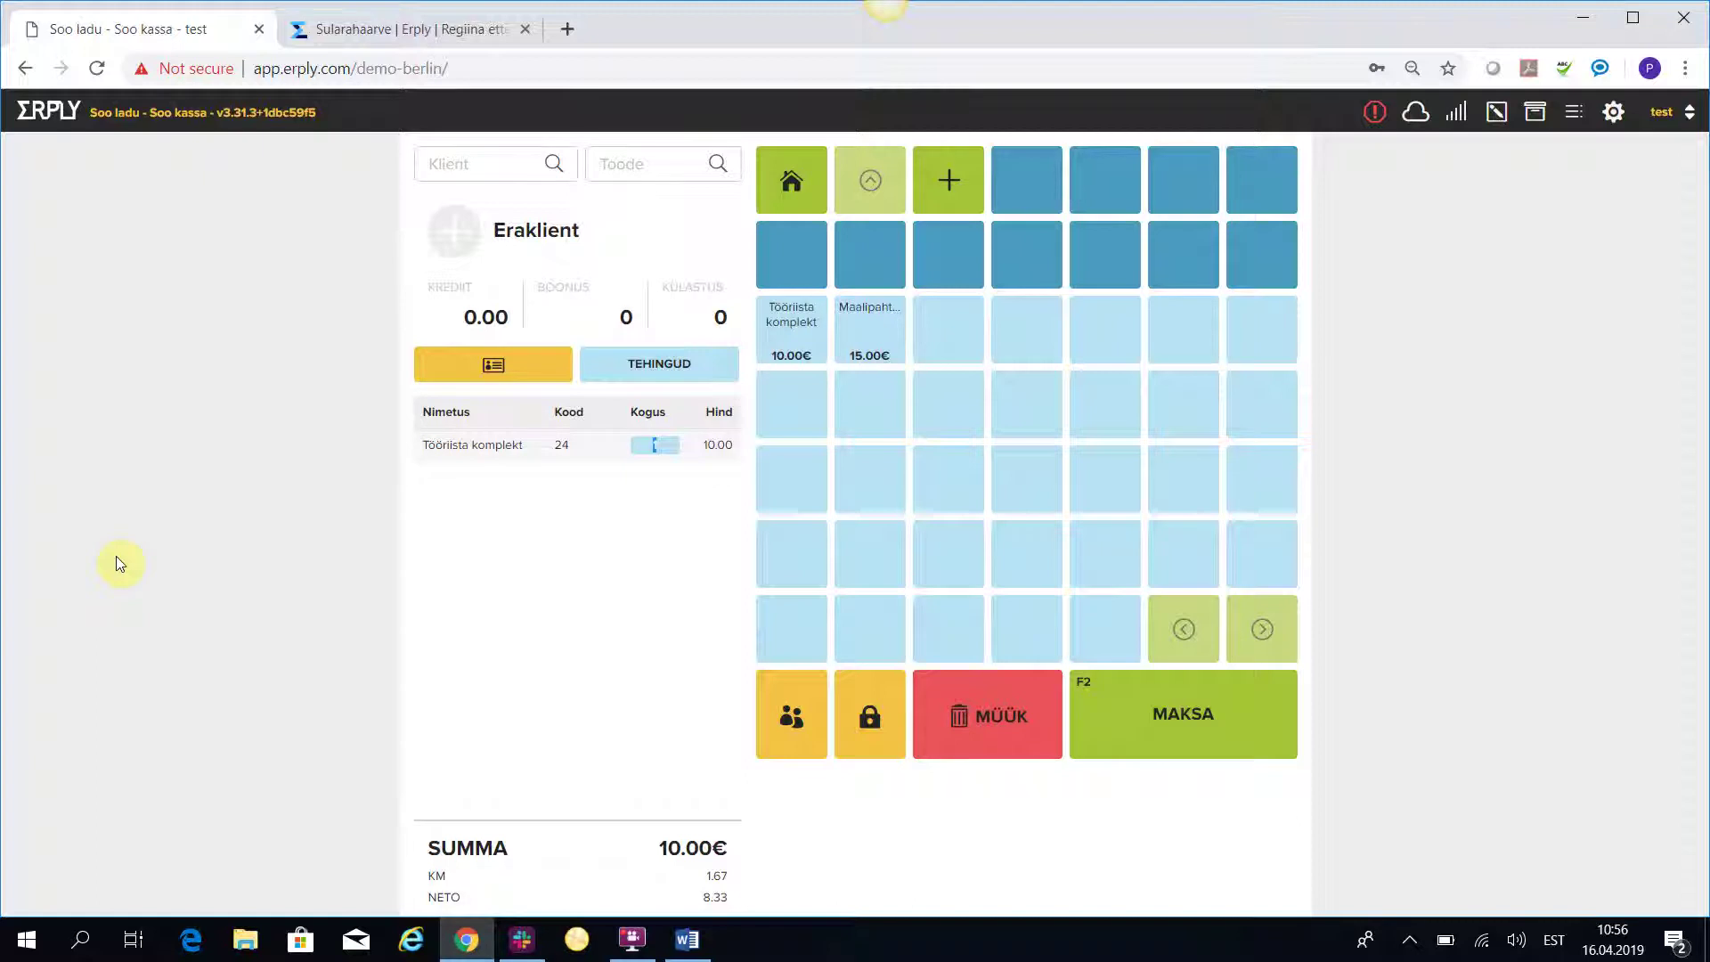
left_click(1209, 730)
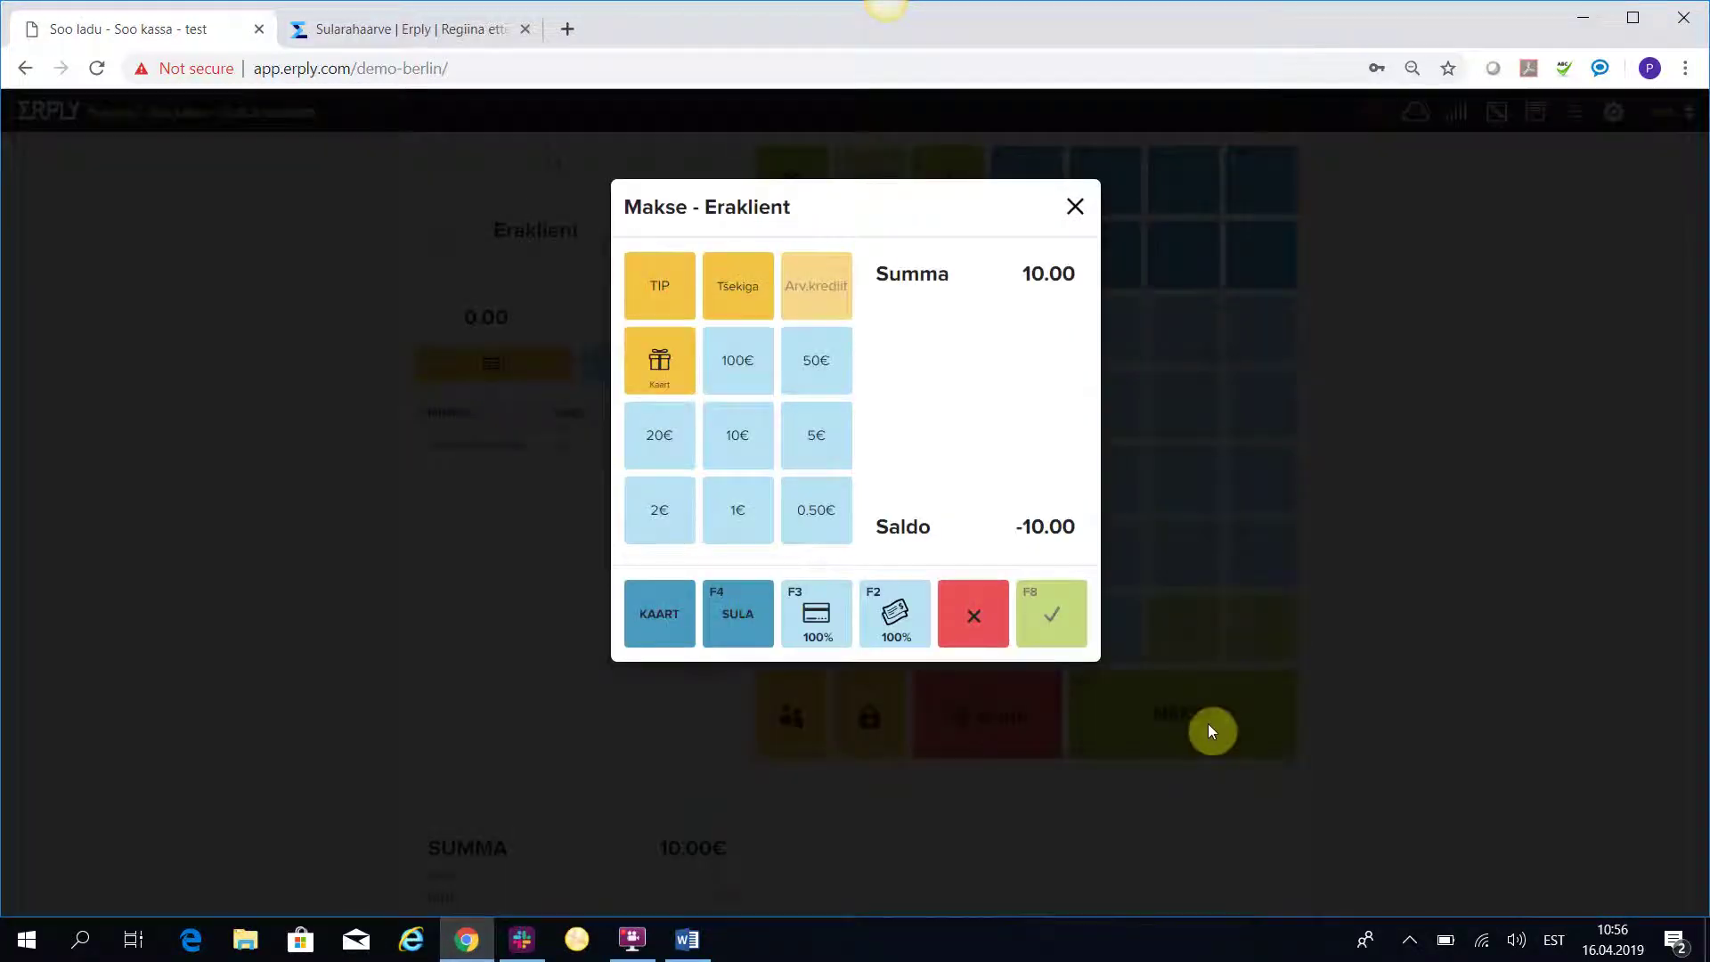
left_click(664, 367)
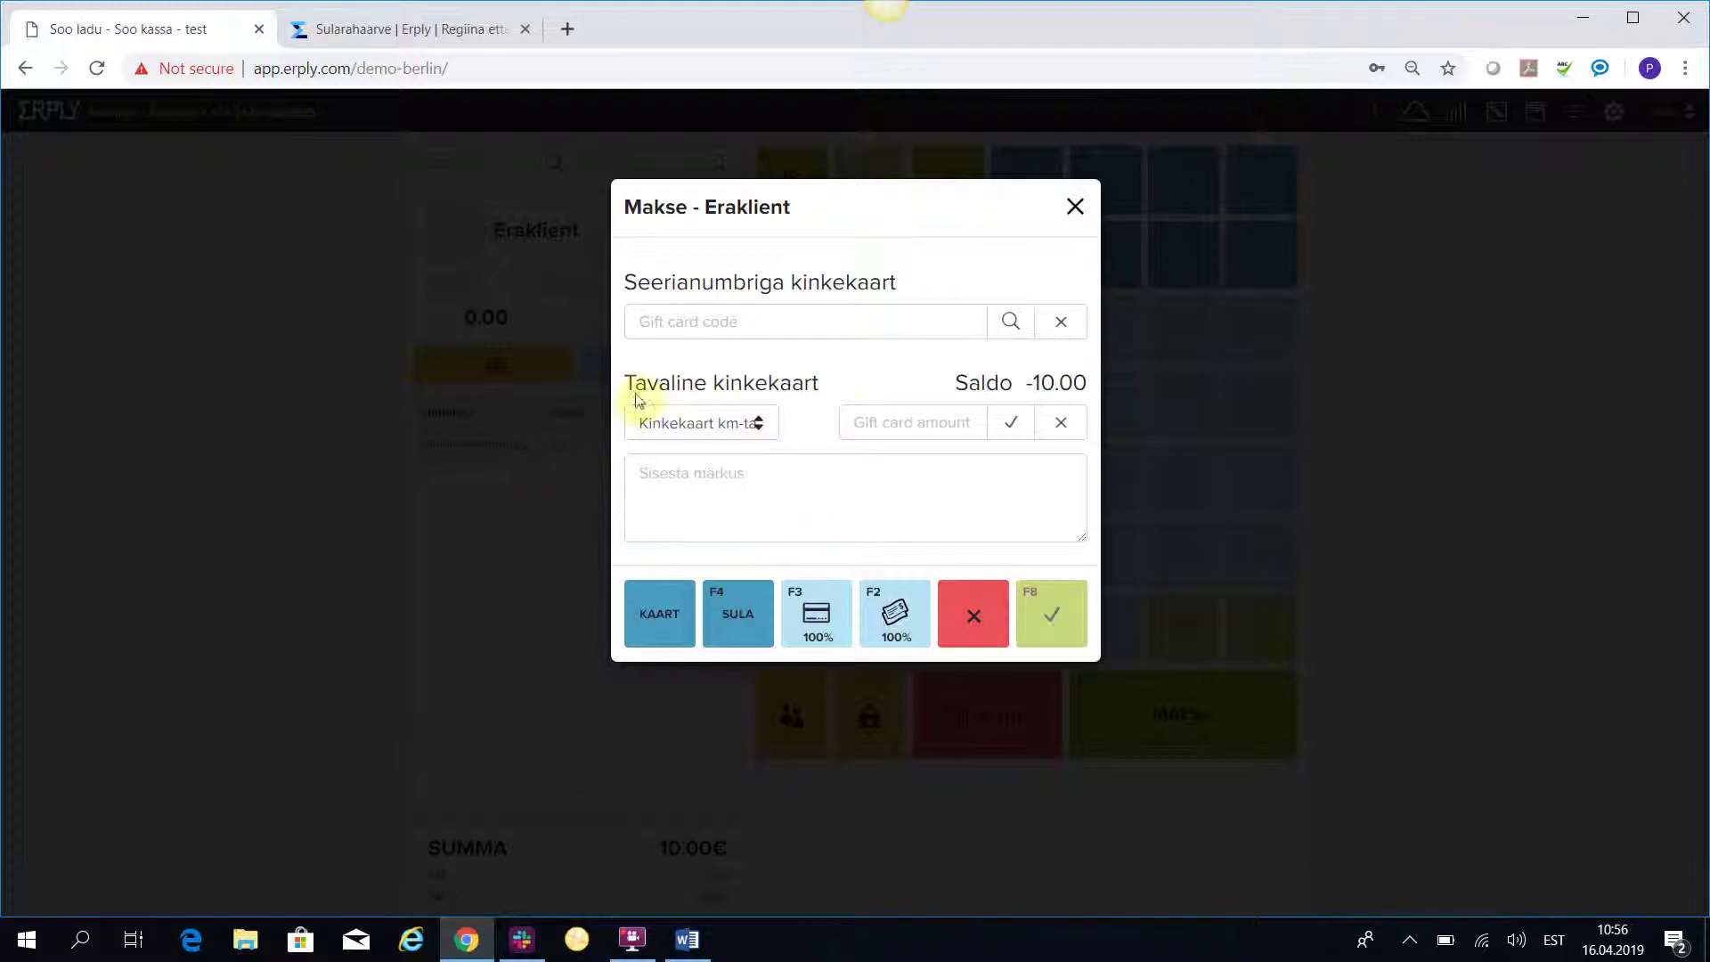
left_click(759, 428)
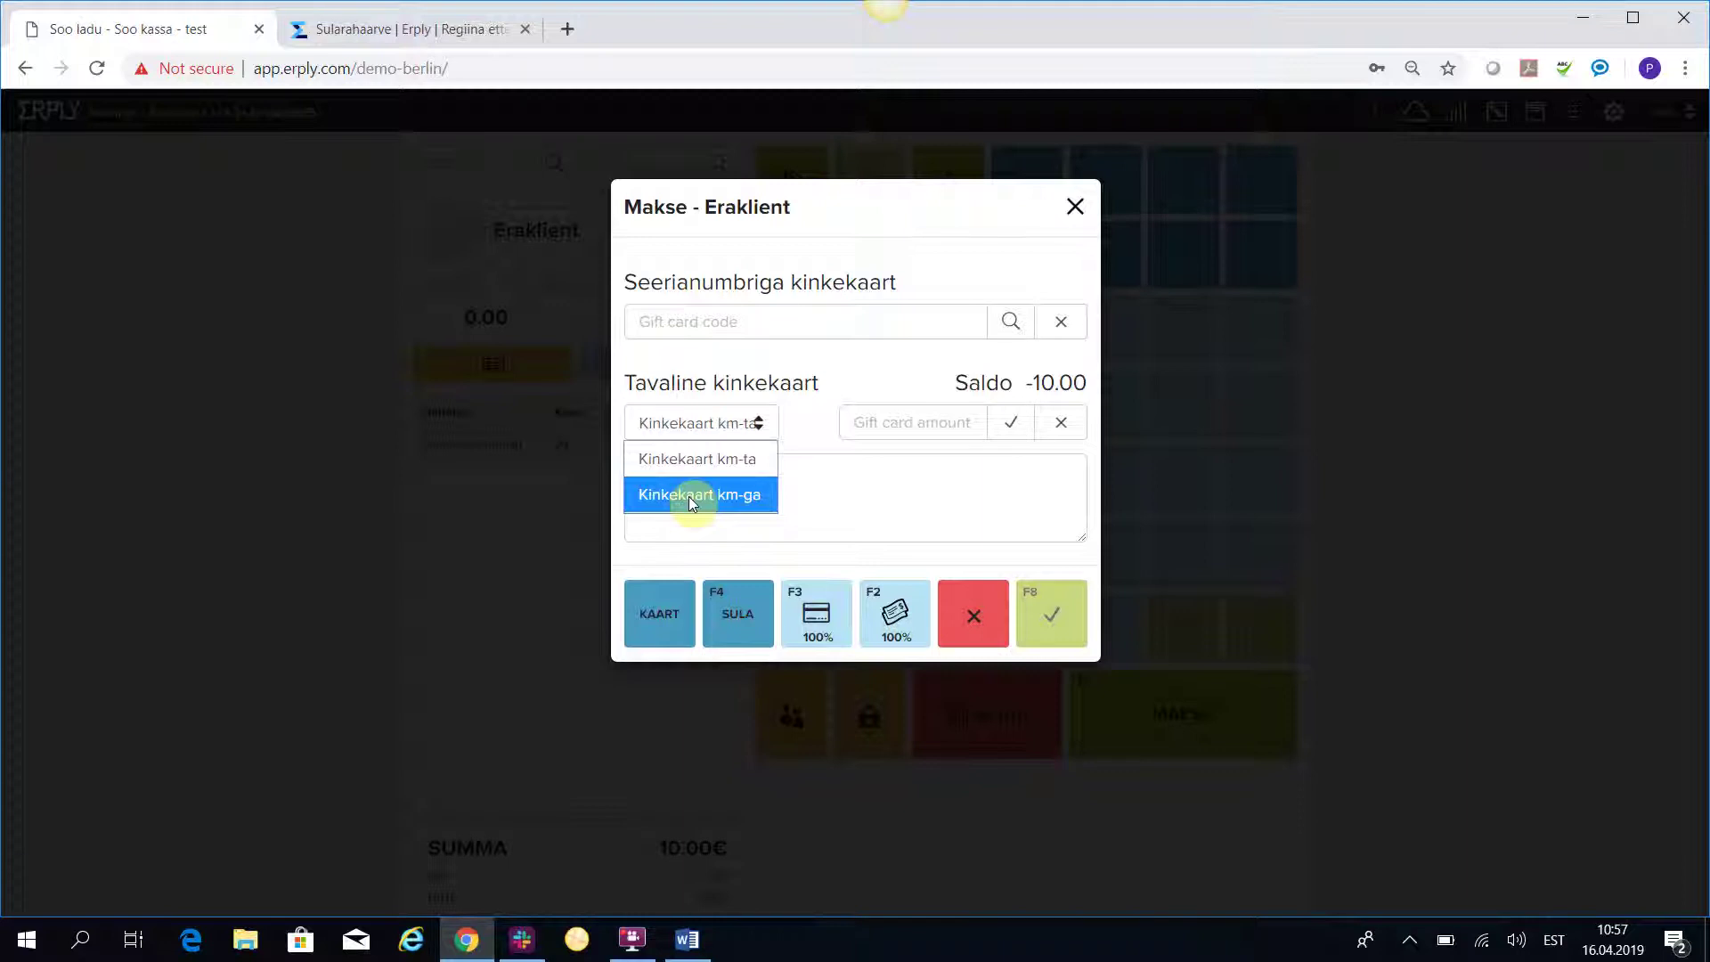
left_click(688, 495)
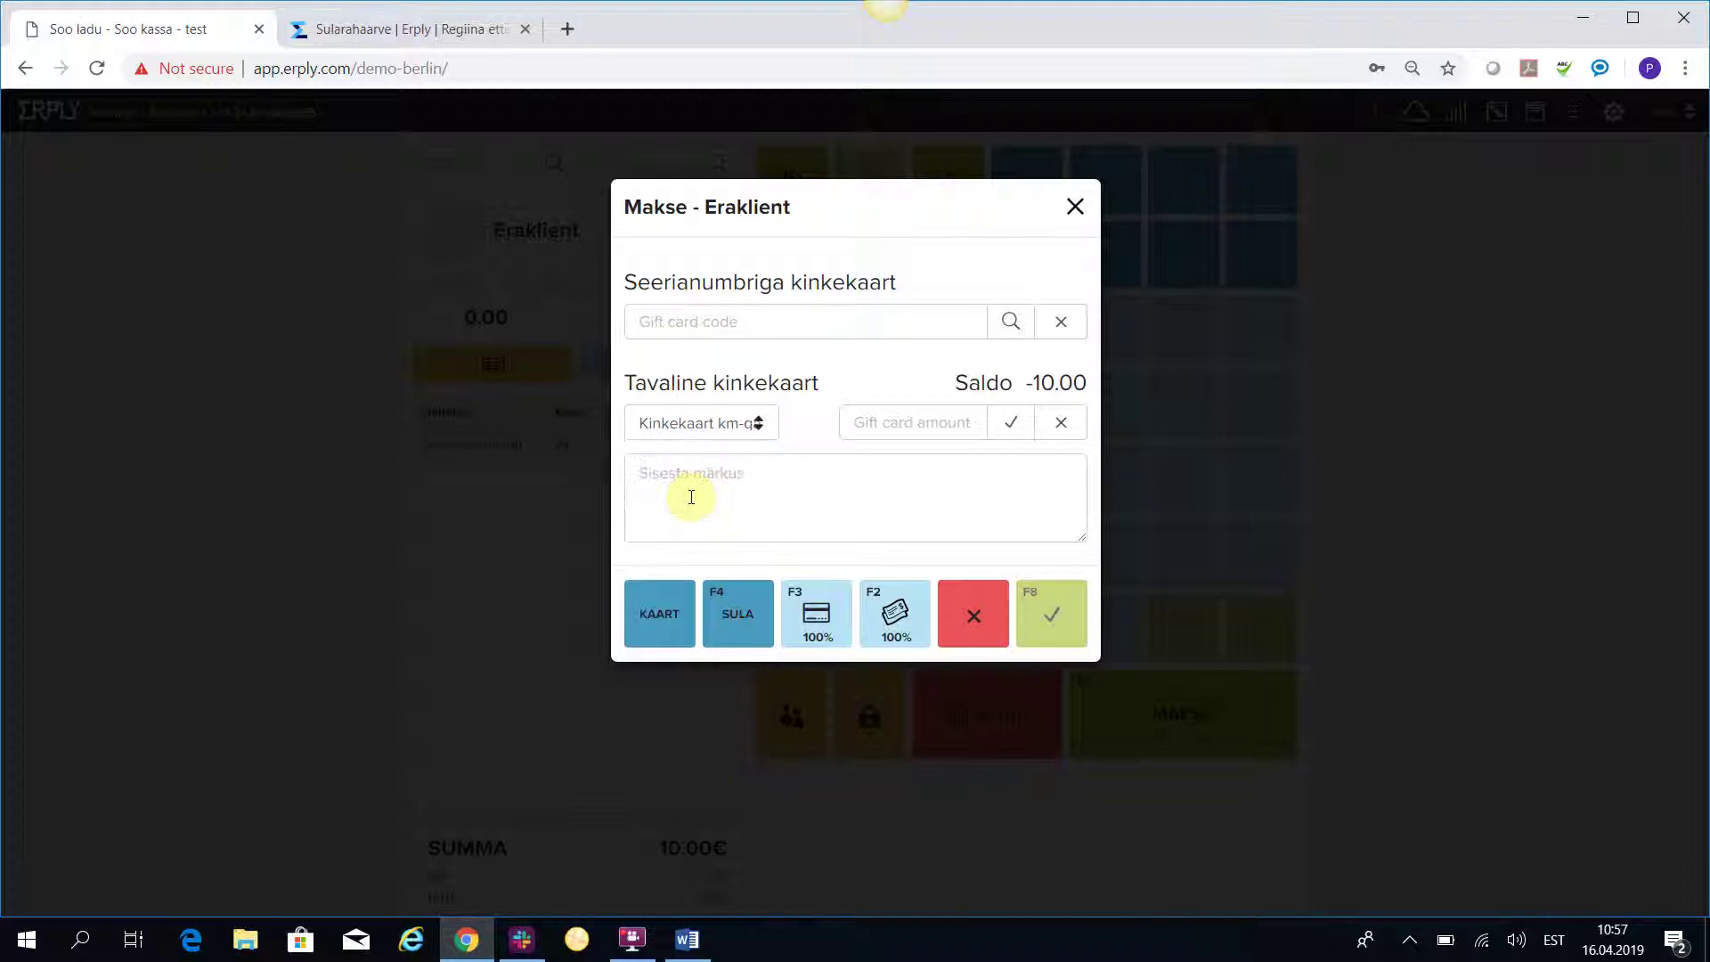
Pay 5.00 by gift card and the remaining 5.00 in cash, saving invoice 44000049.
left_click(873, 421)
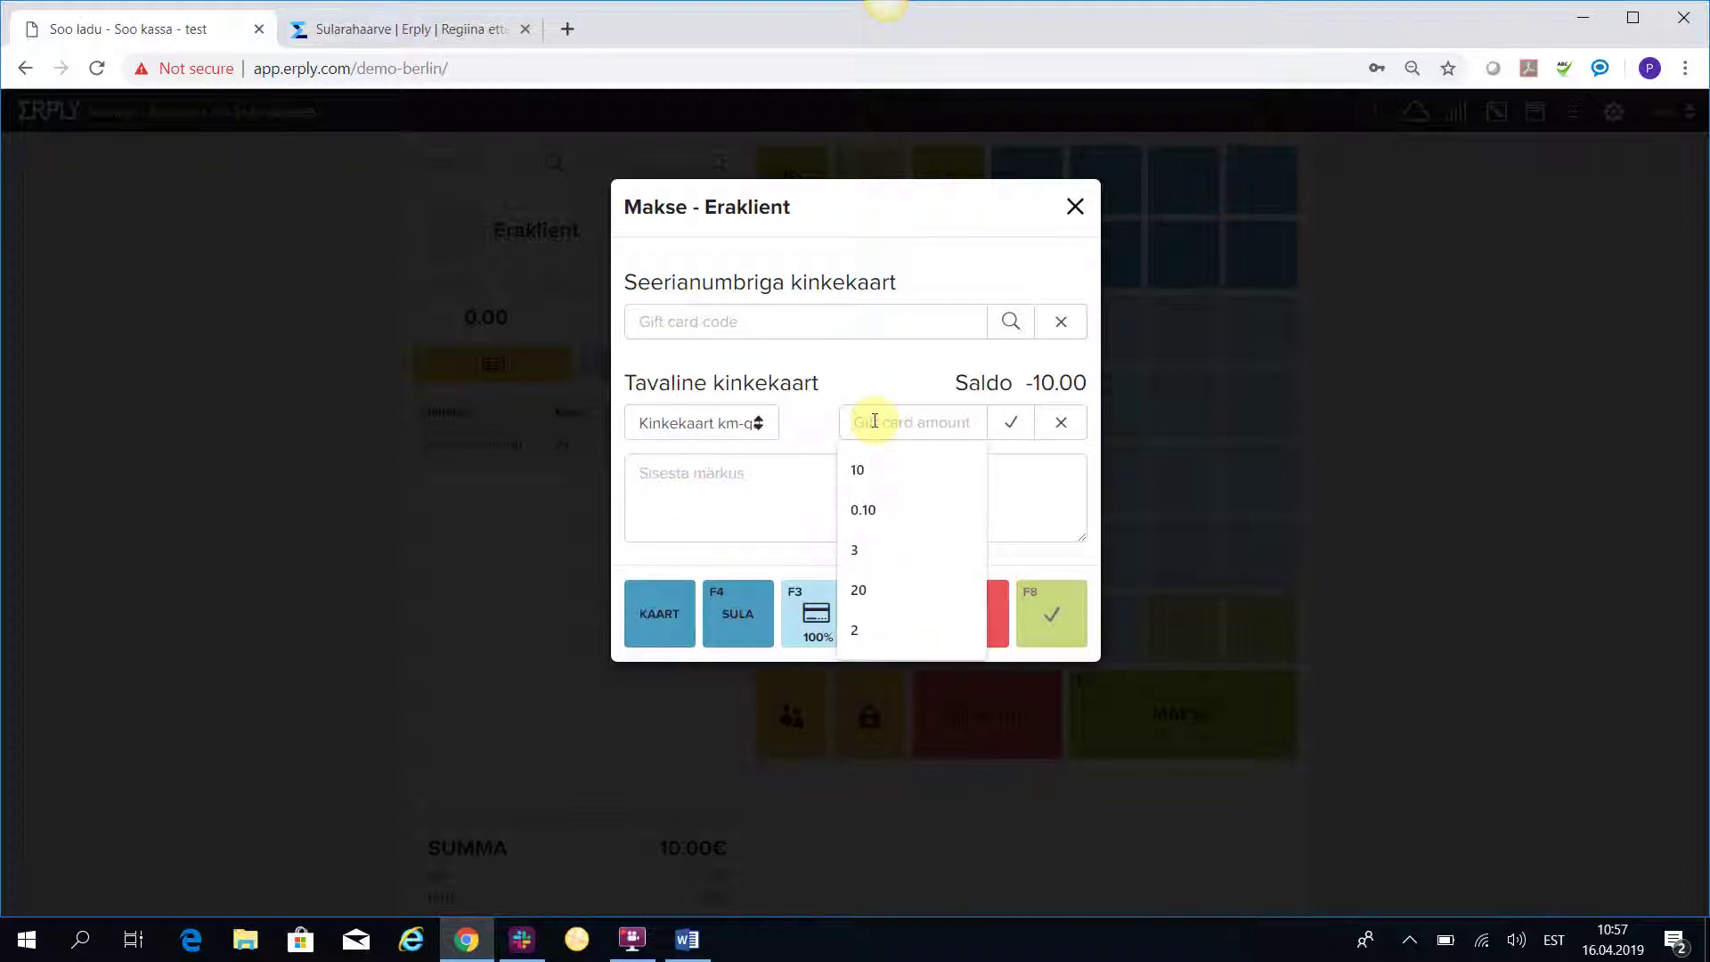
type("5")
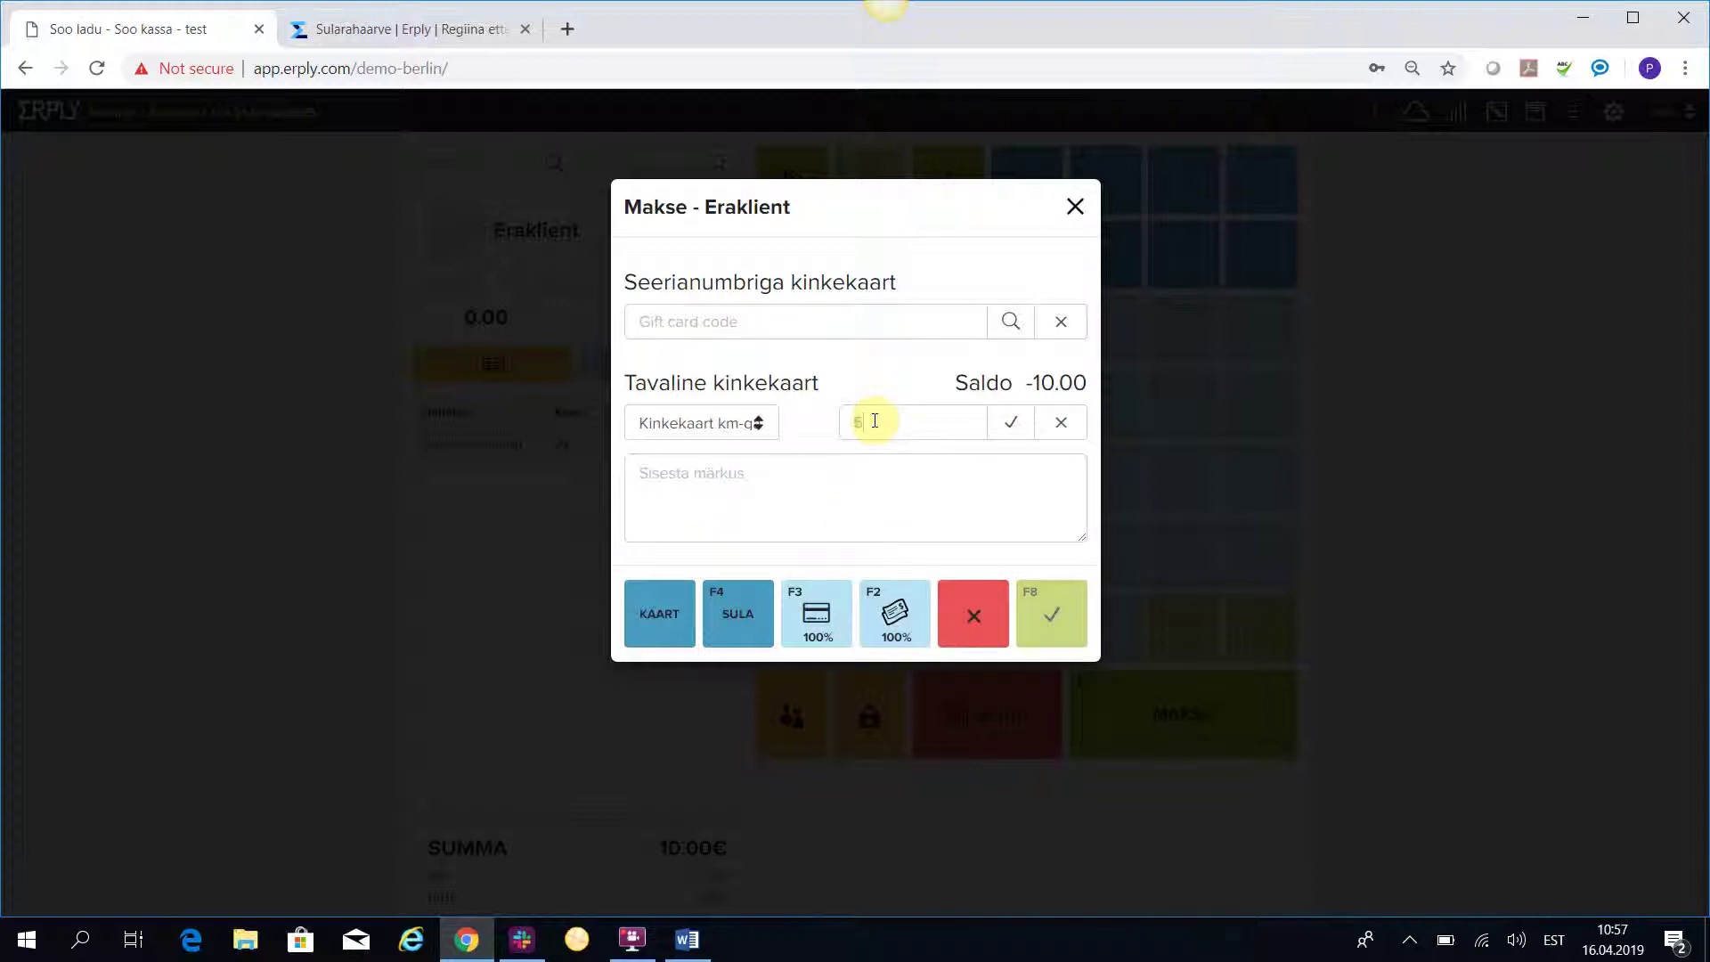
left_click(1011, 426)
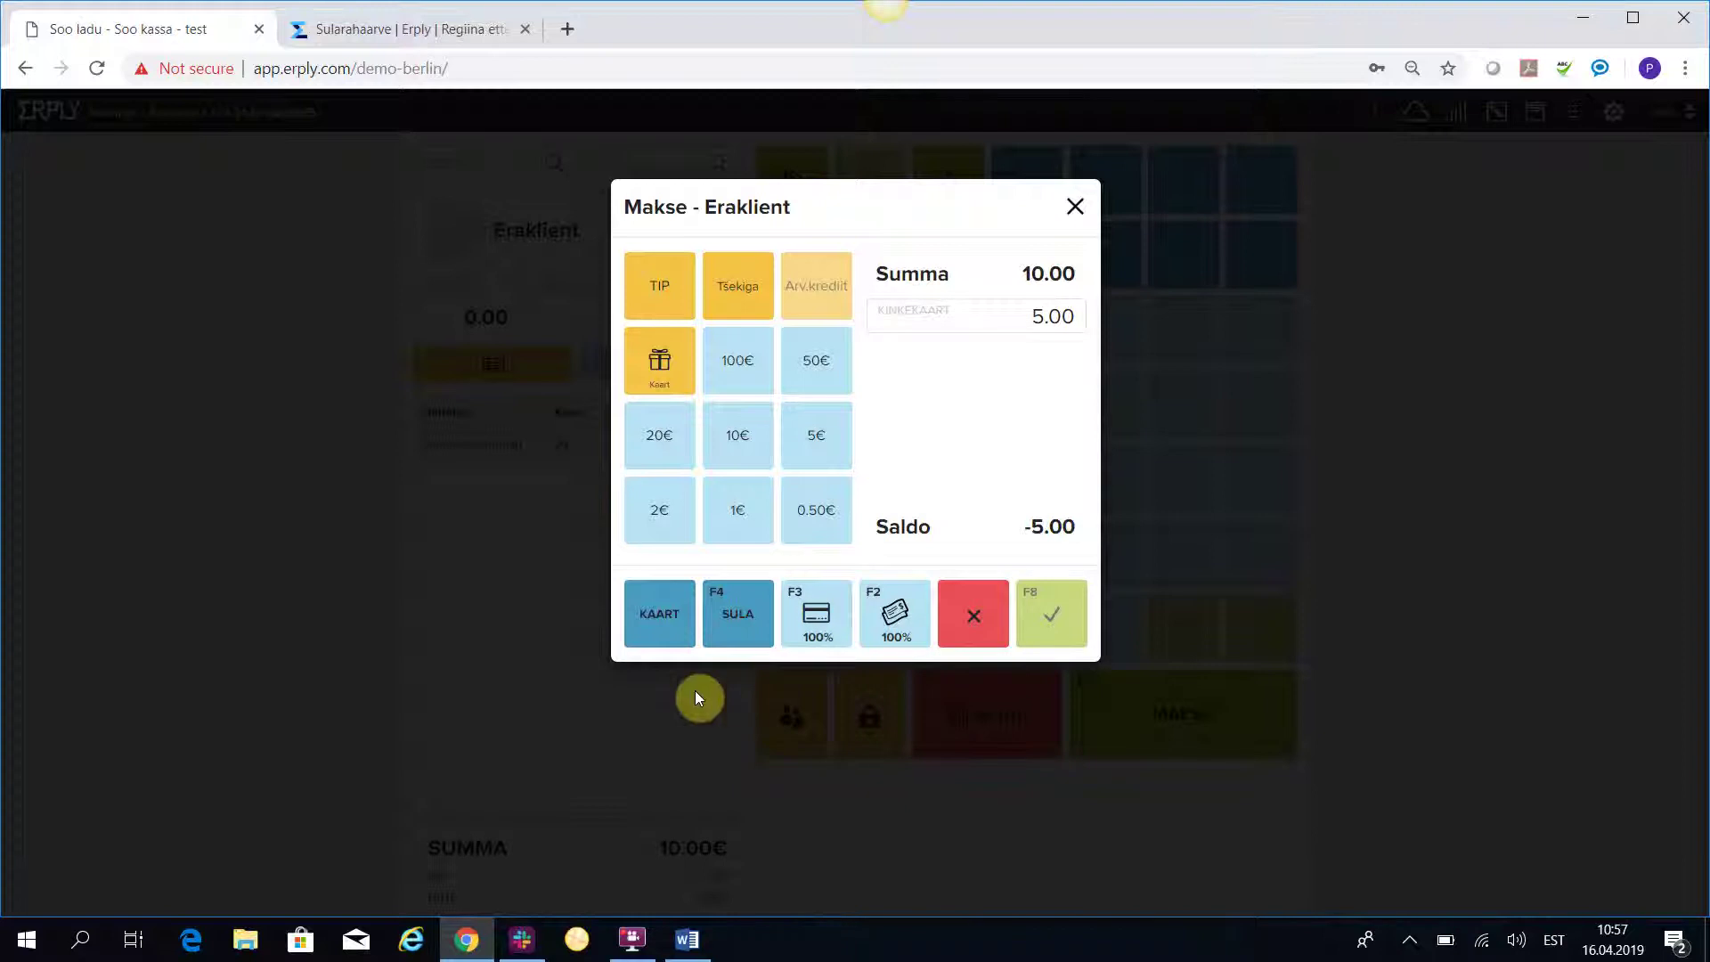
left_click(912, 604)
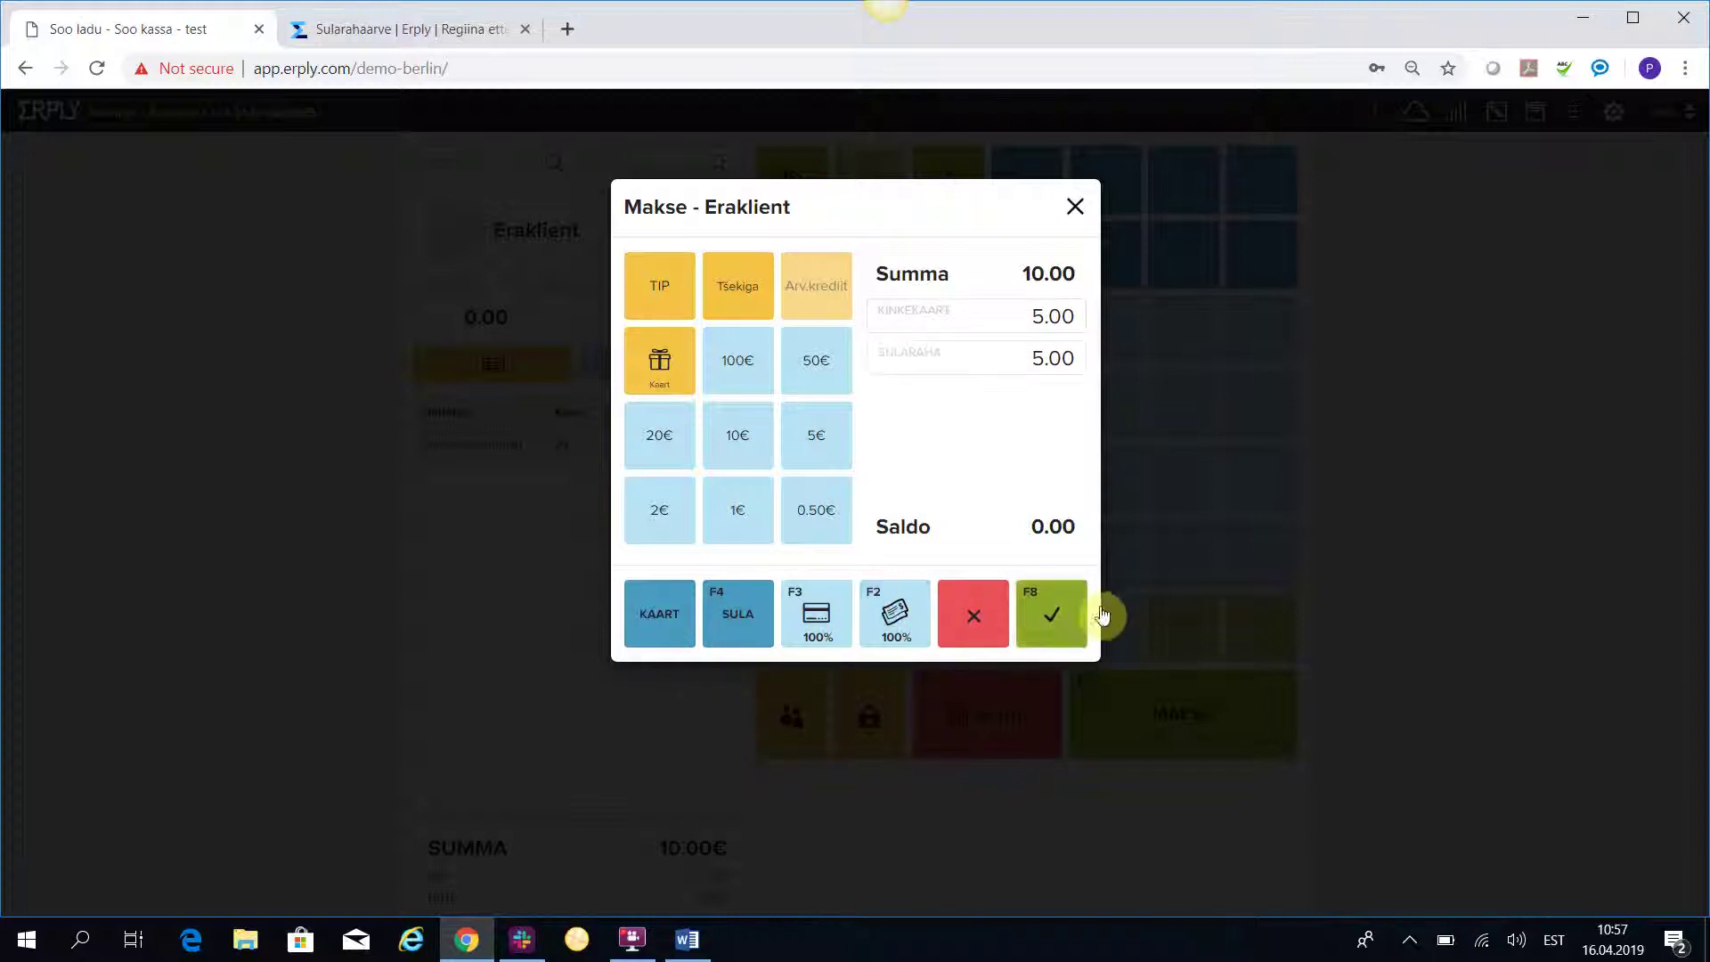
left_click(1071, 614)
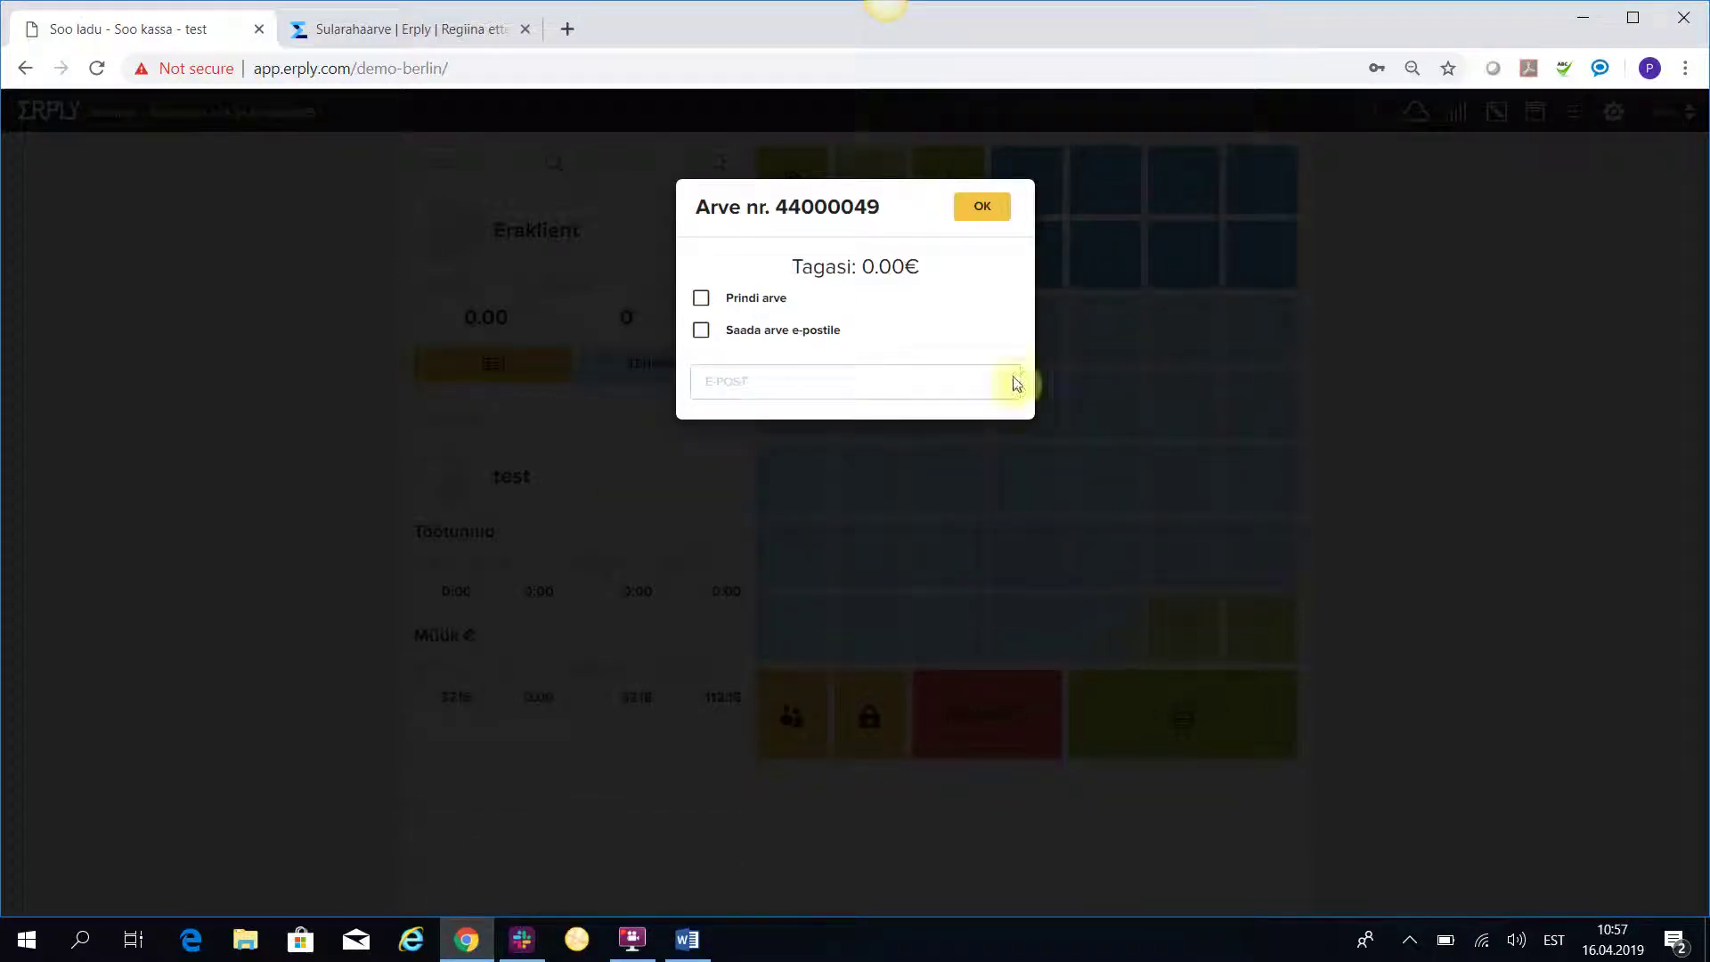
left_click(987, 201)
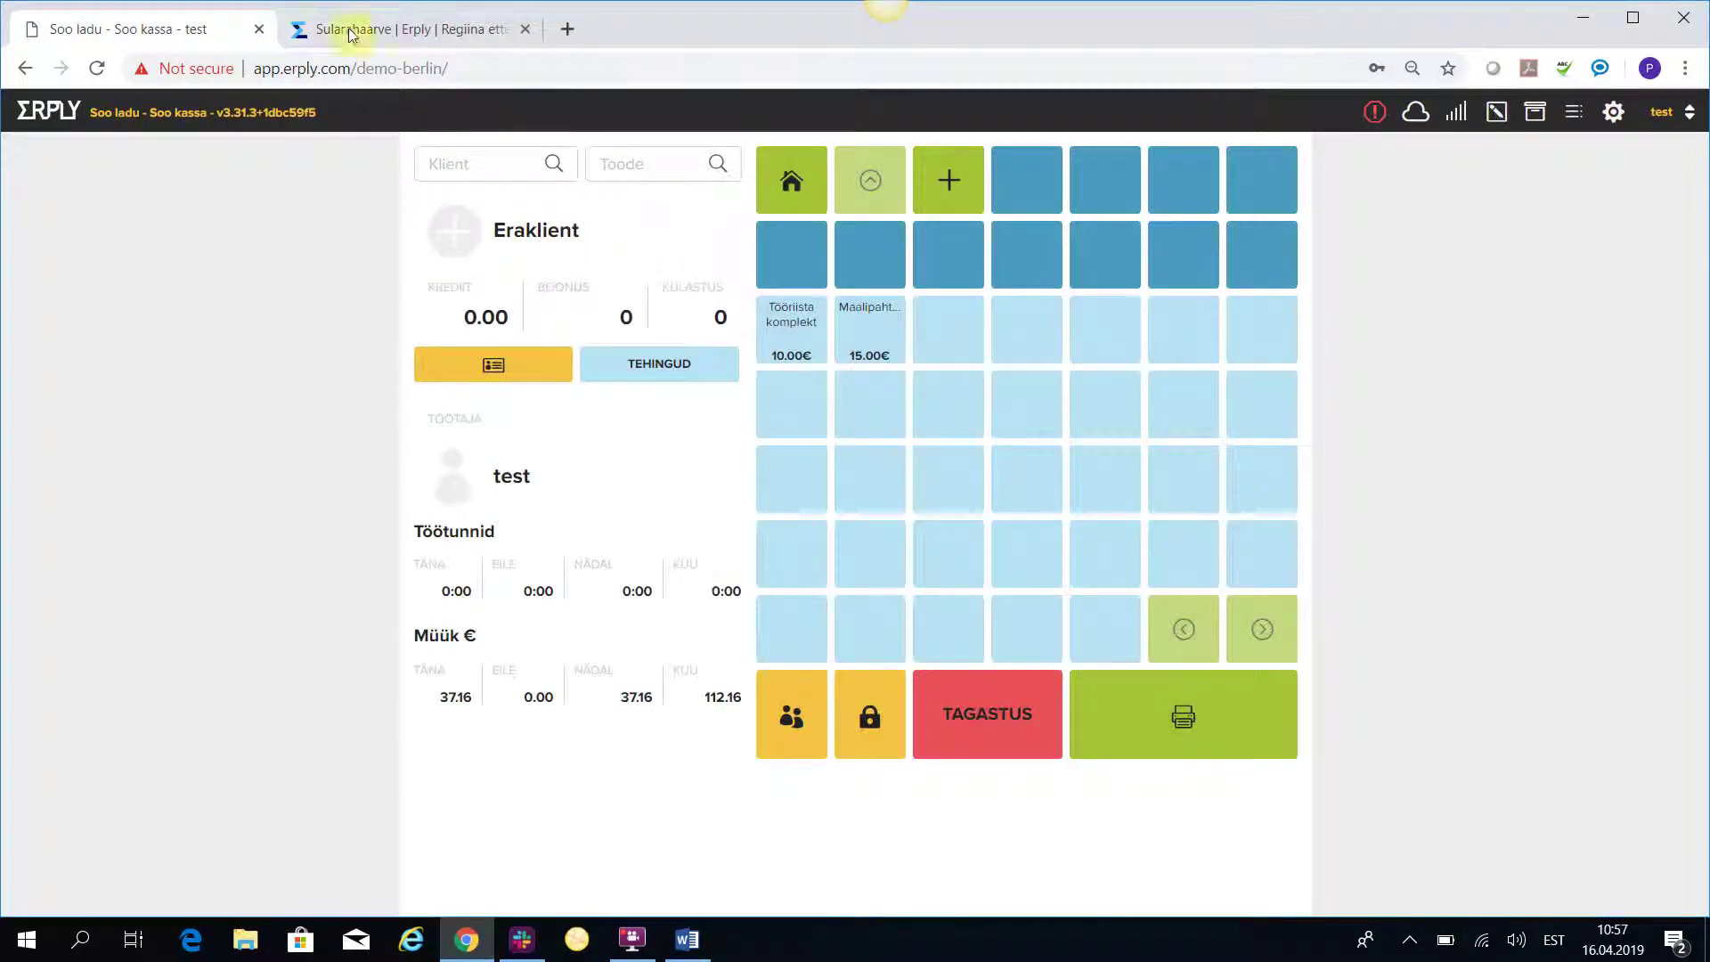
Open cash invoice 44000049 and inspect its 5.00 kinkekaardiga payment record at 20% VAT.
left_click(379, 21)
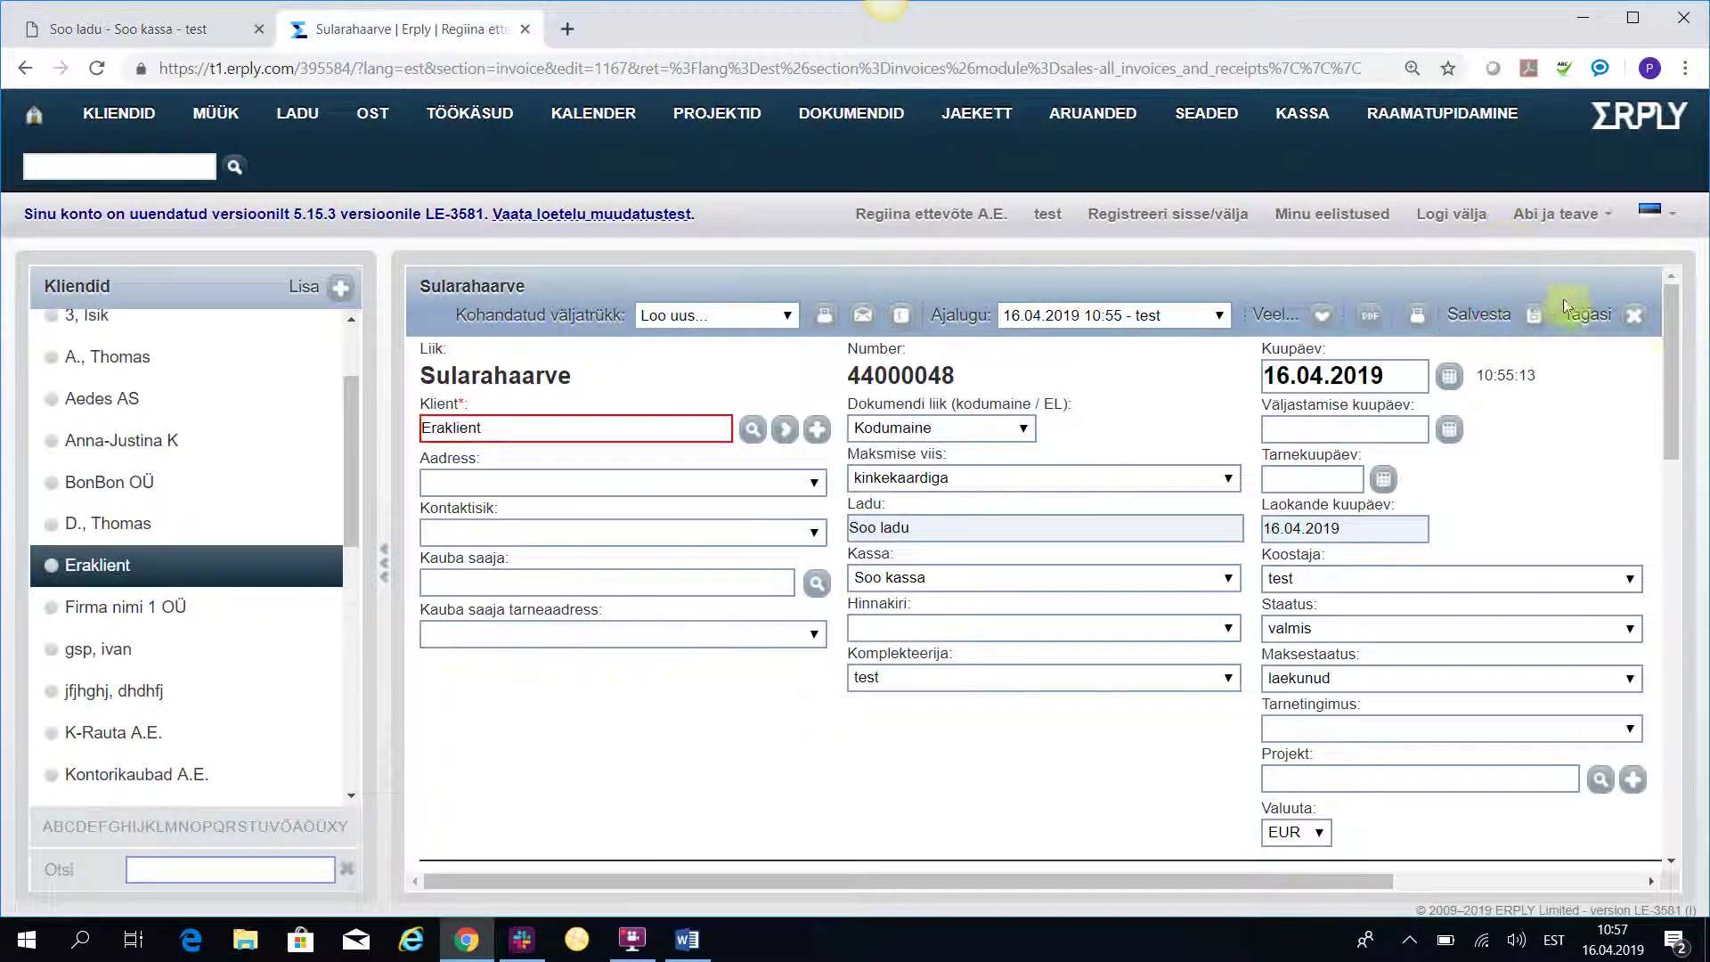
left_click(1634, 314)
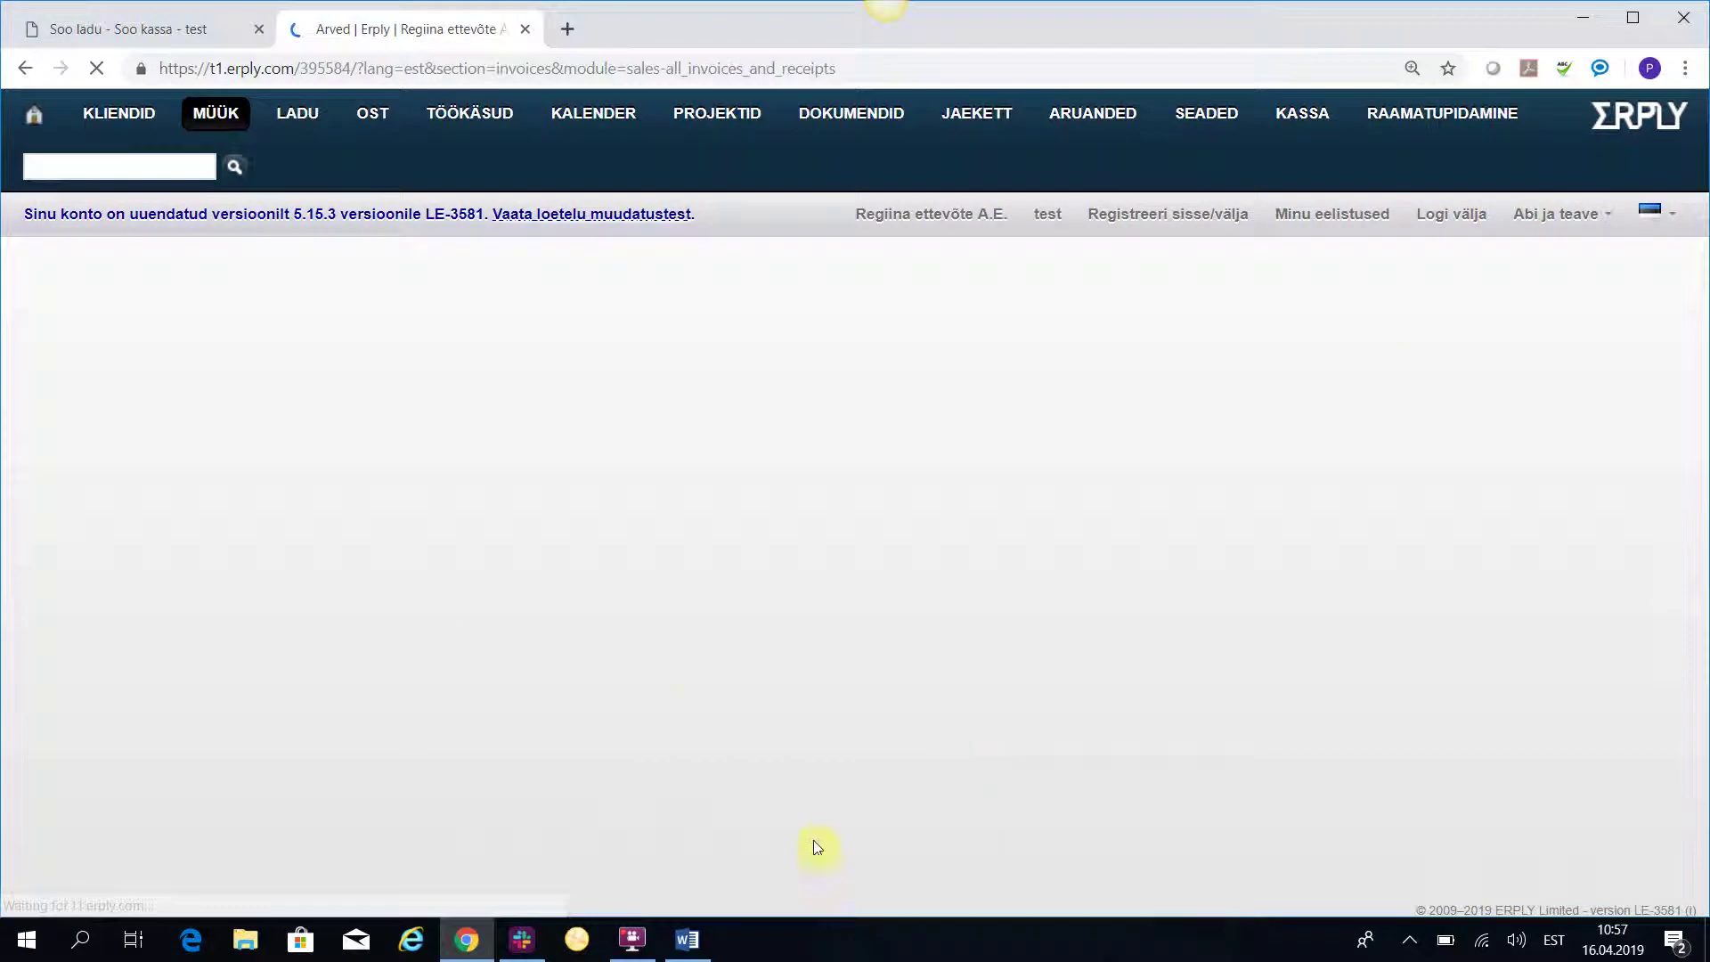
scroll(677, 695, "down", 10)
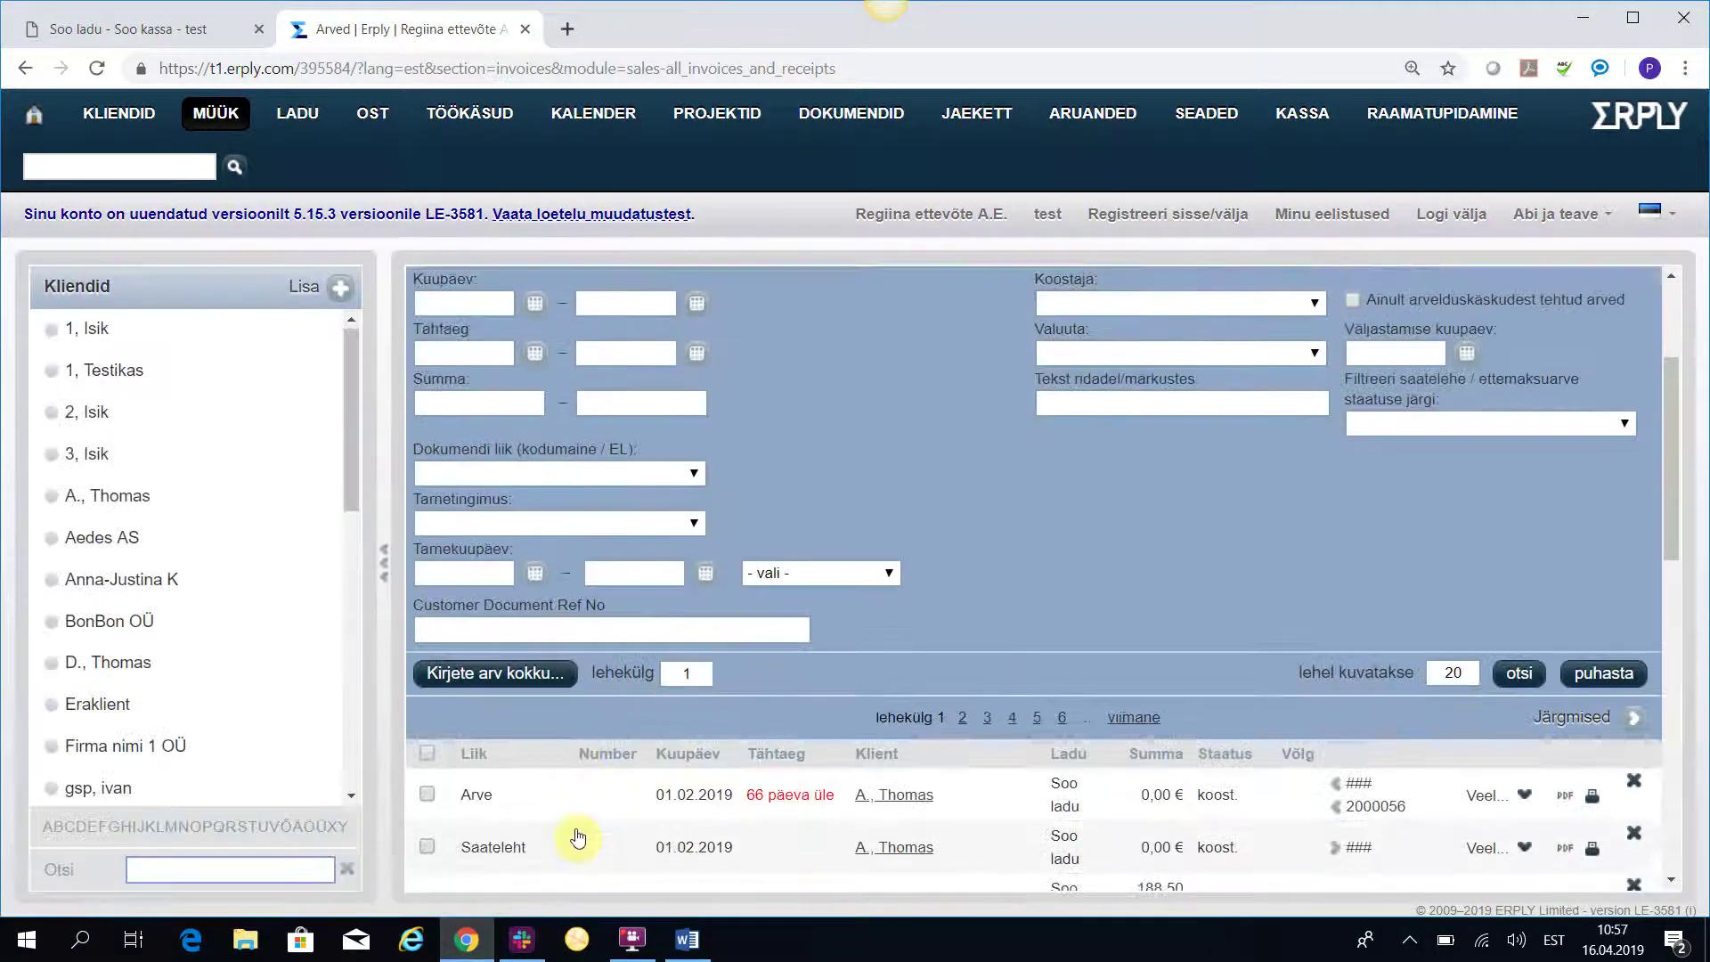
left_click(507, 639)
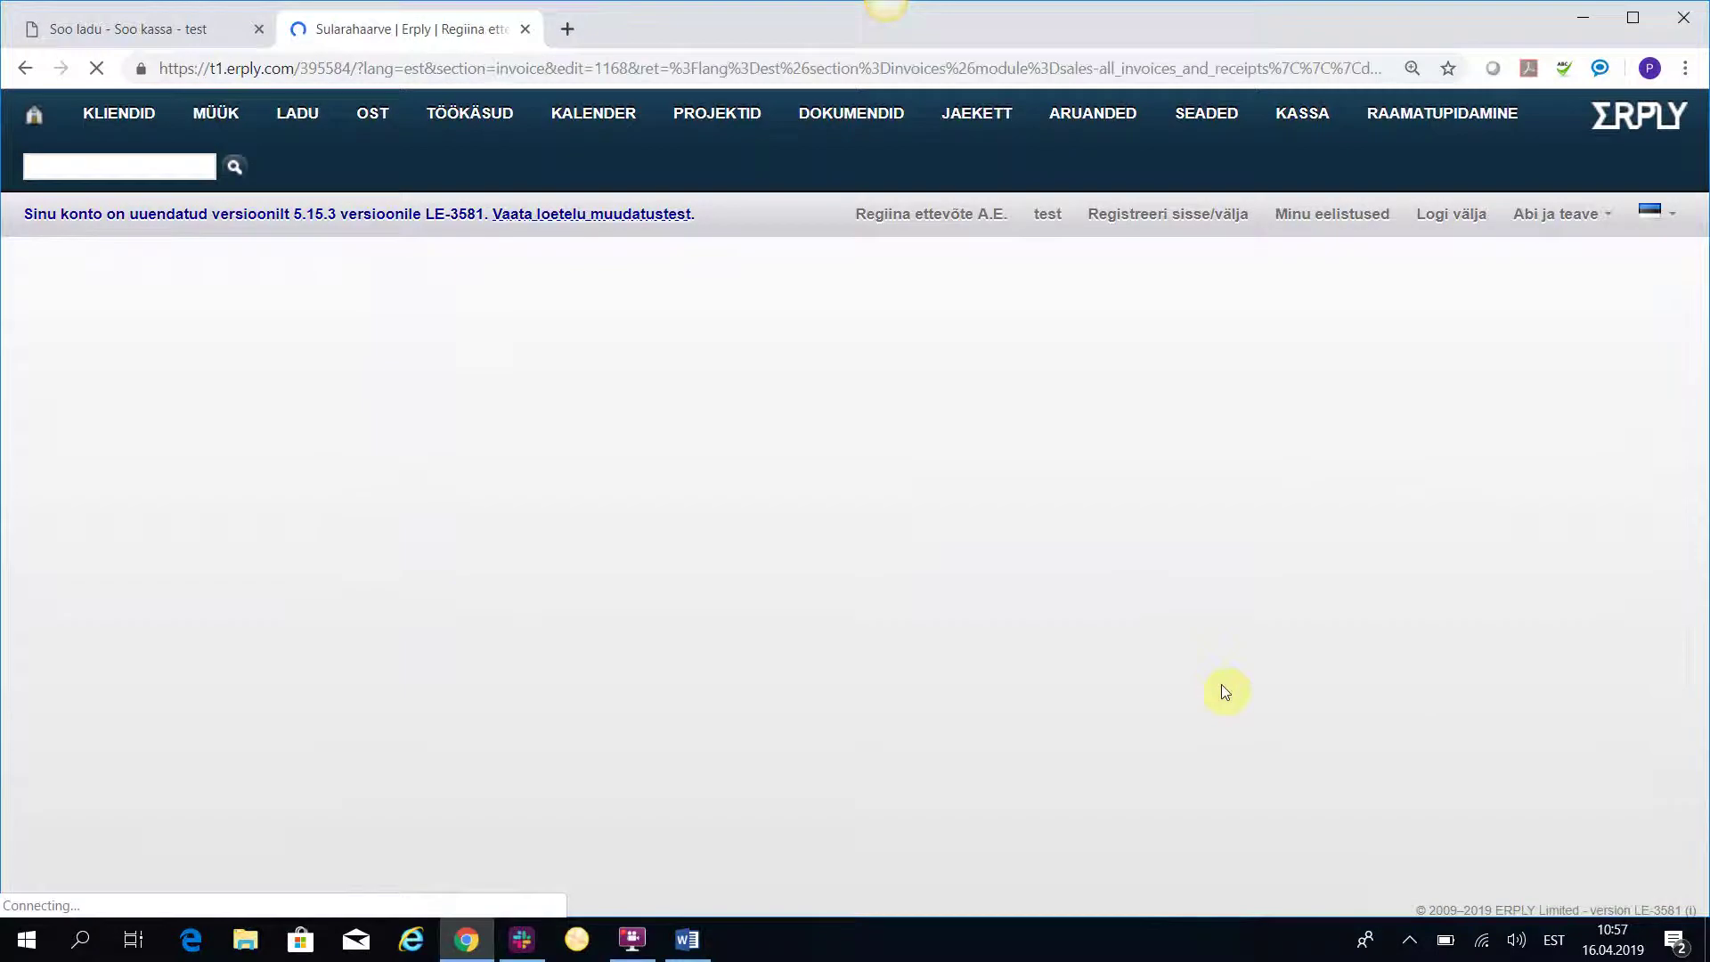
scroll(1095, 543, "down", 7)
scroll(1072, 579, "down", 8)
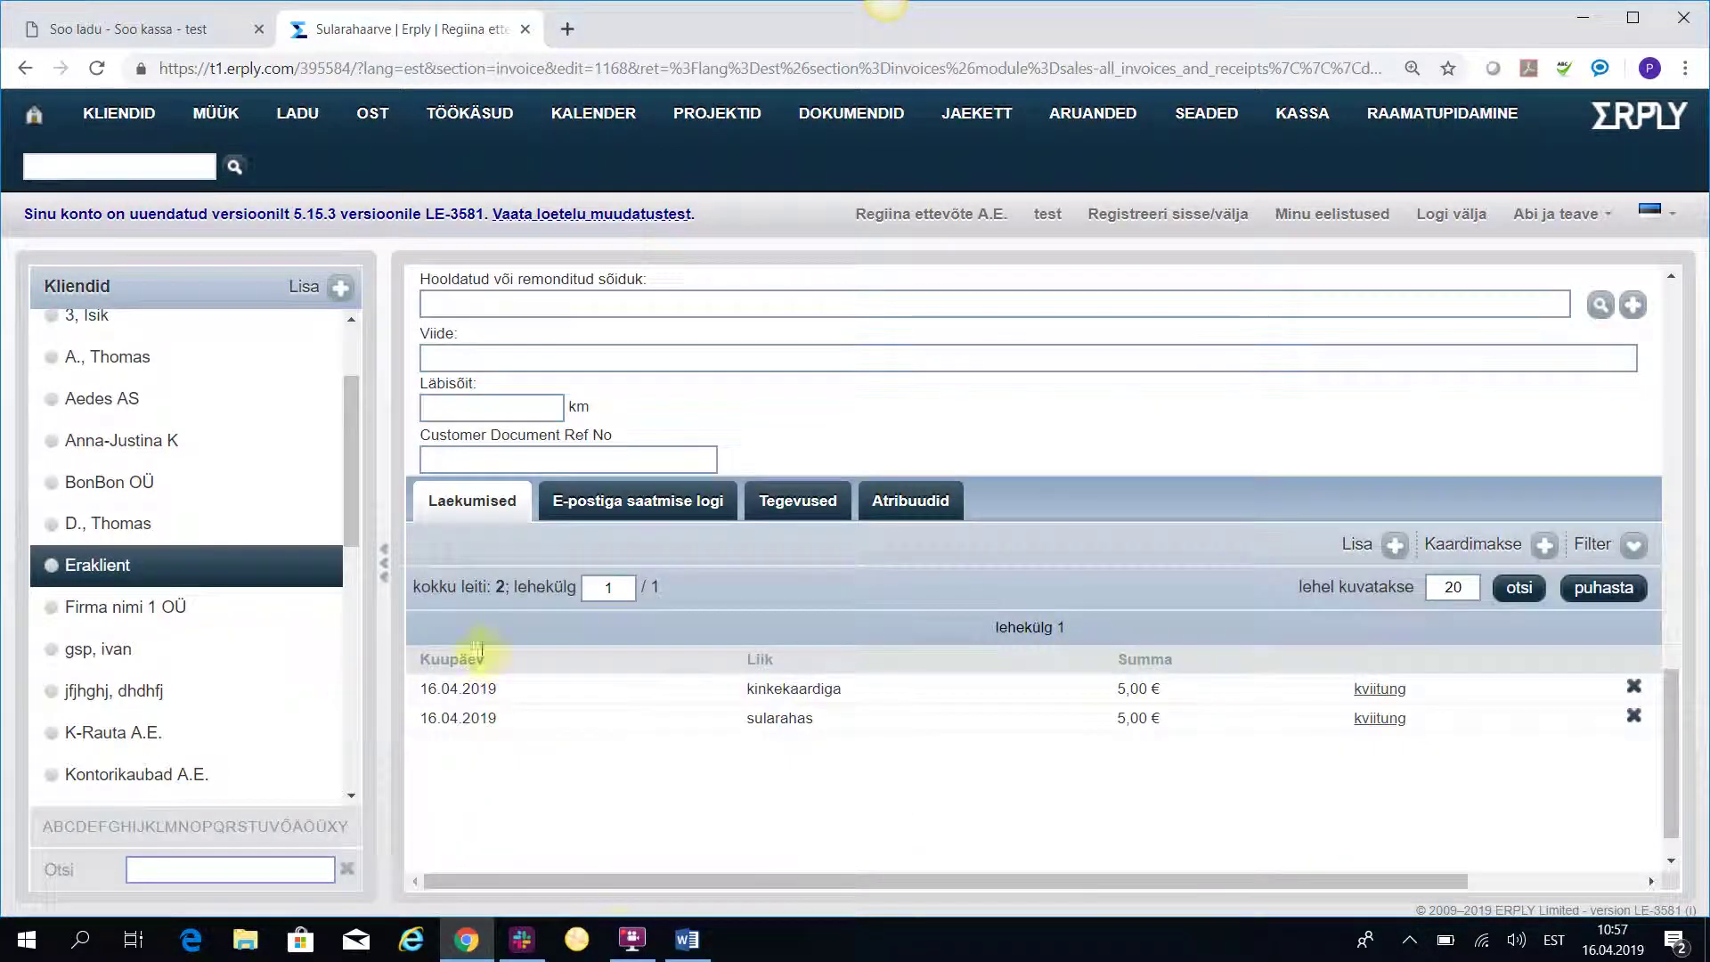
left_click(468, 694)
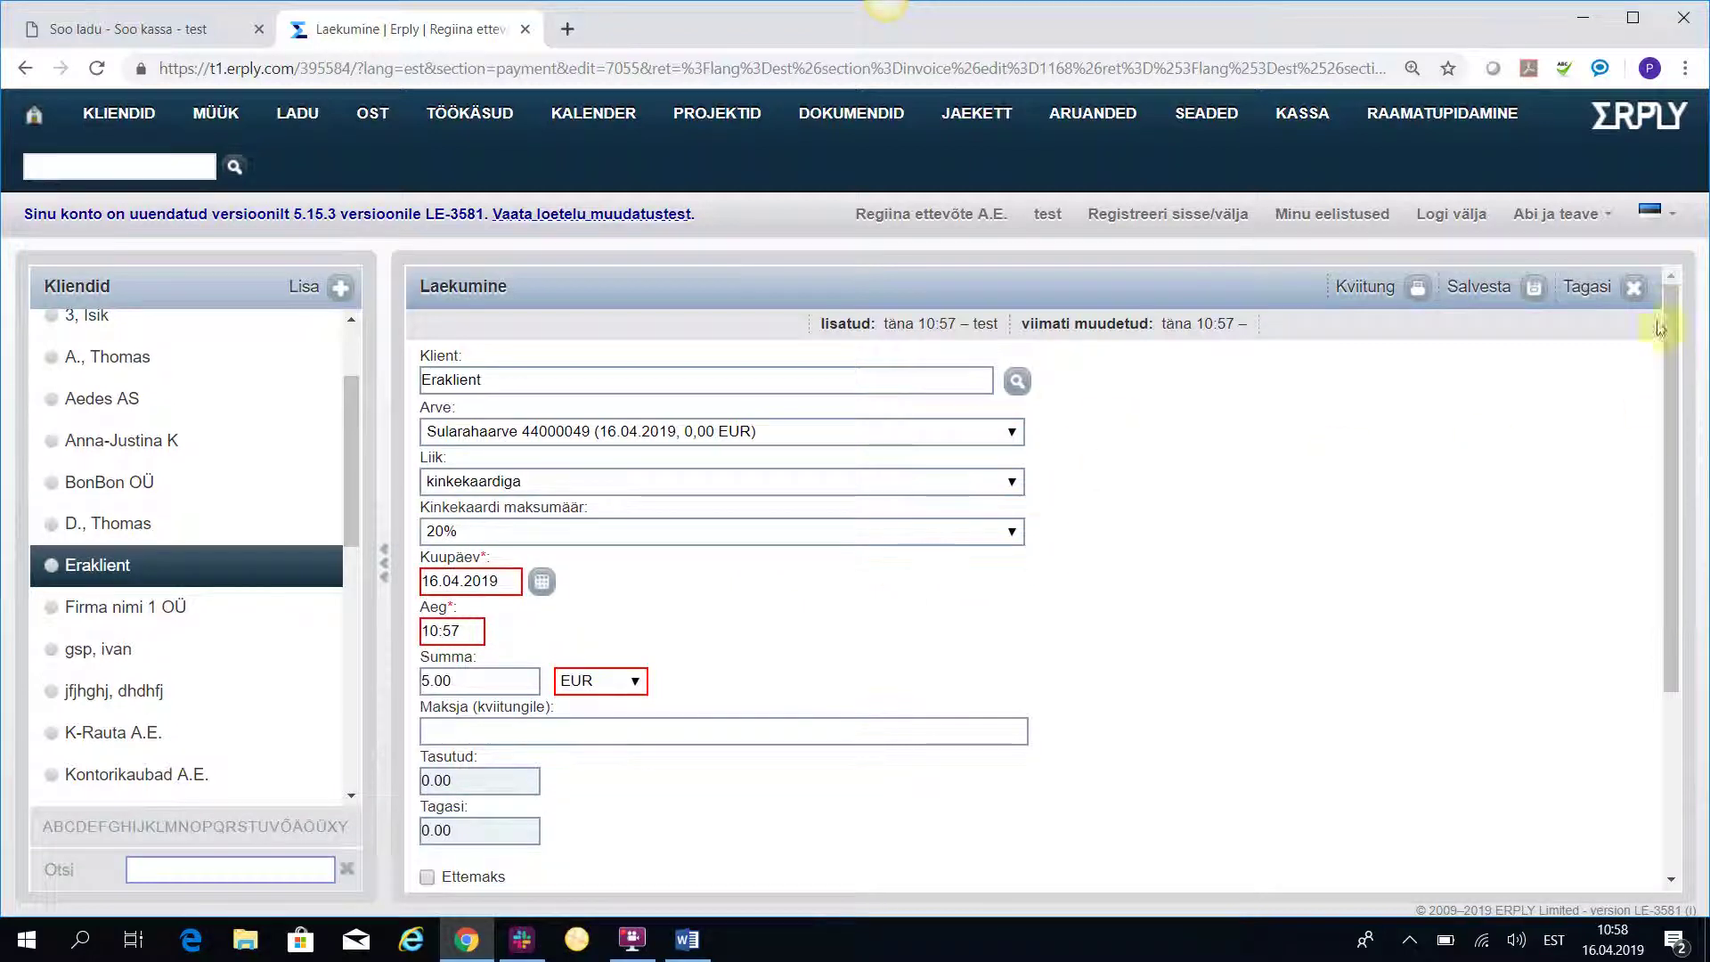
left_click(1636, 292)
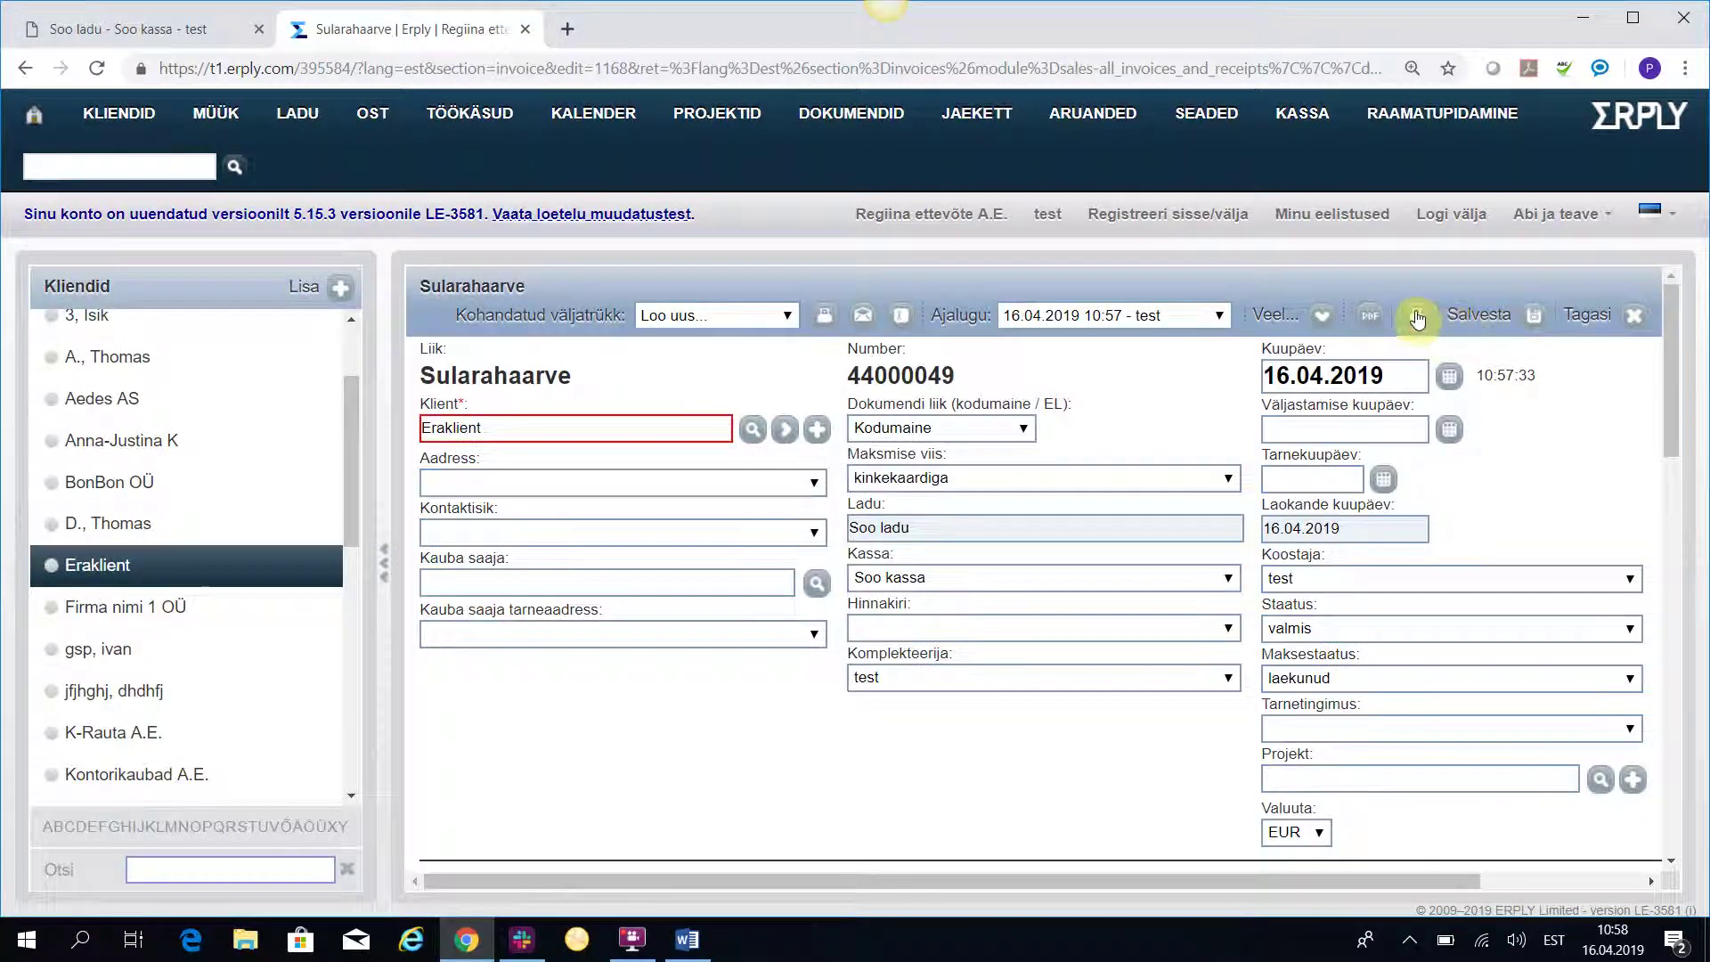
left_click(1418, 316)
scroll(207, 484, "down", 3)
scroll(207, 484, "down", 3)
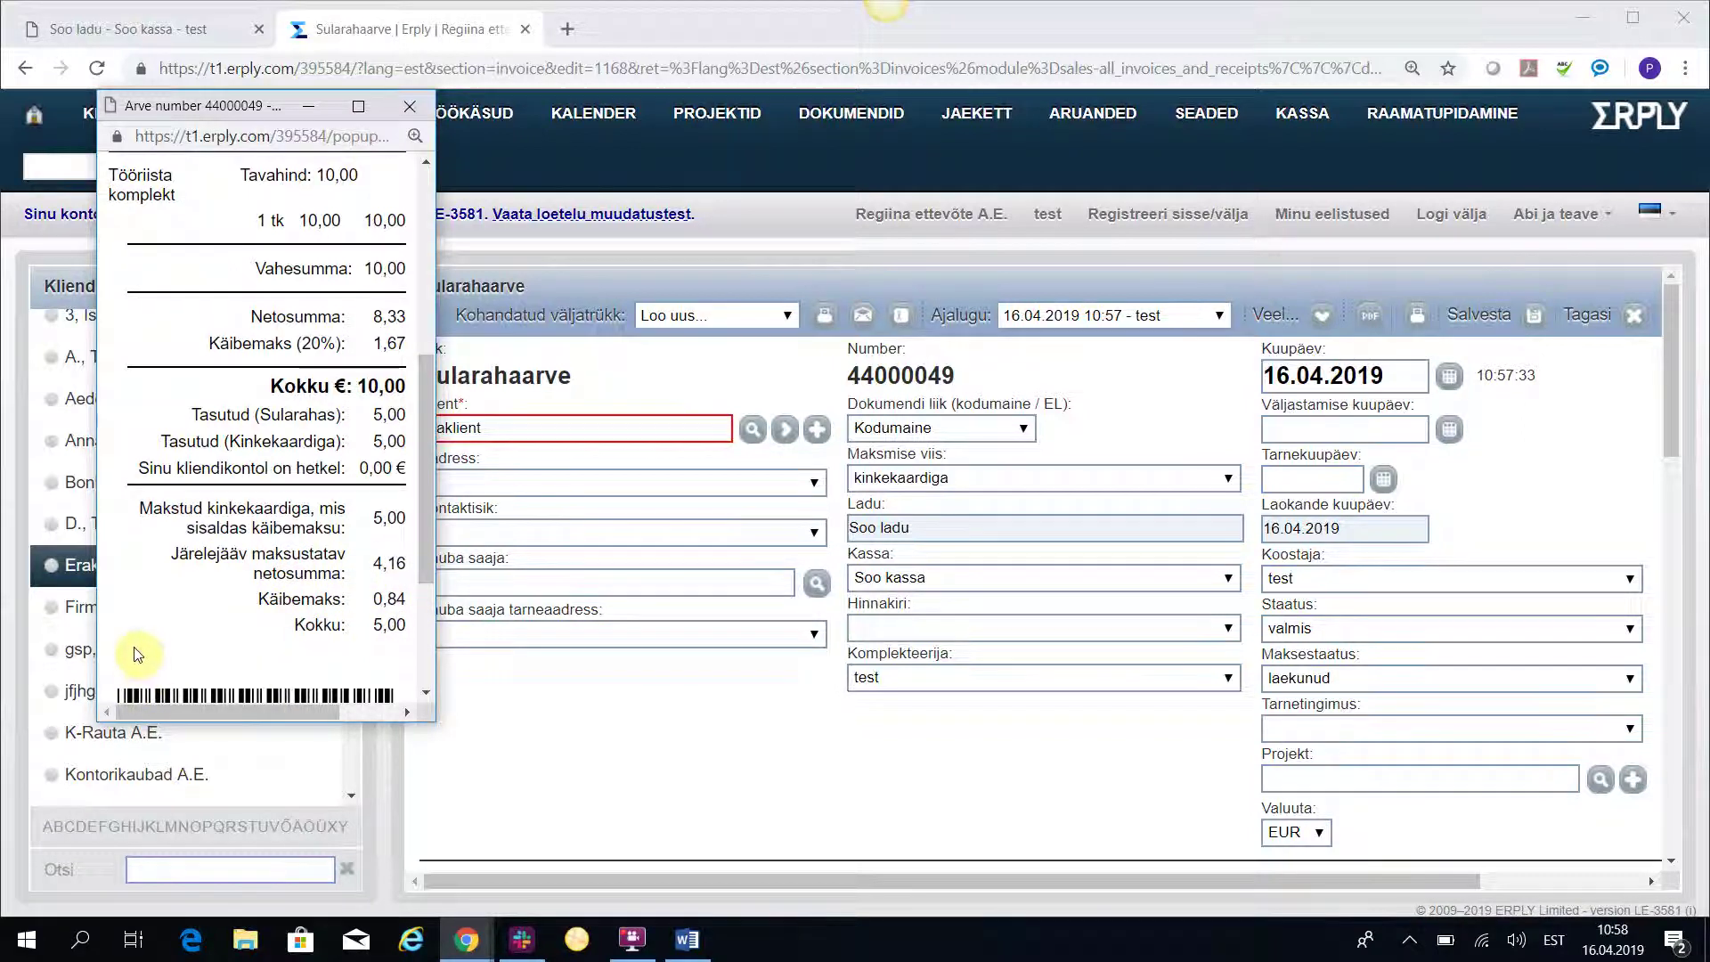
scroll(165, 579, "up", 5)
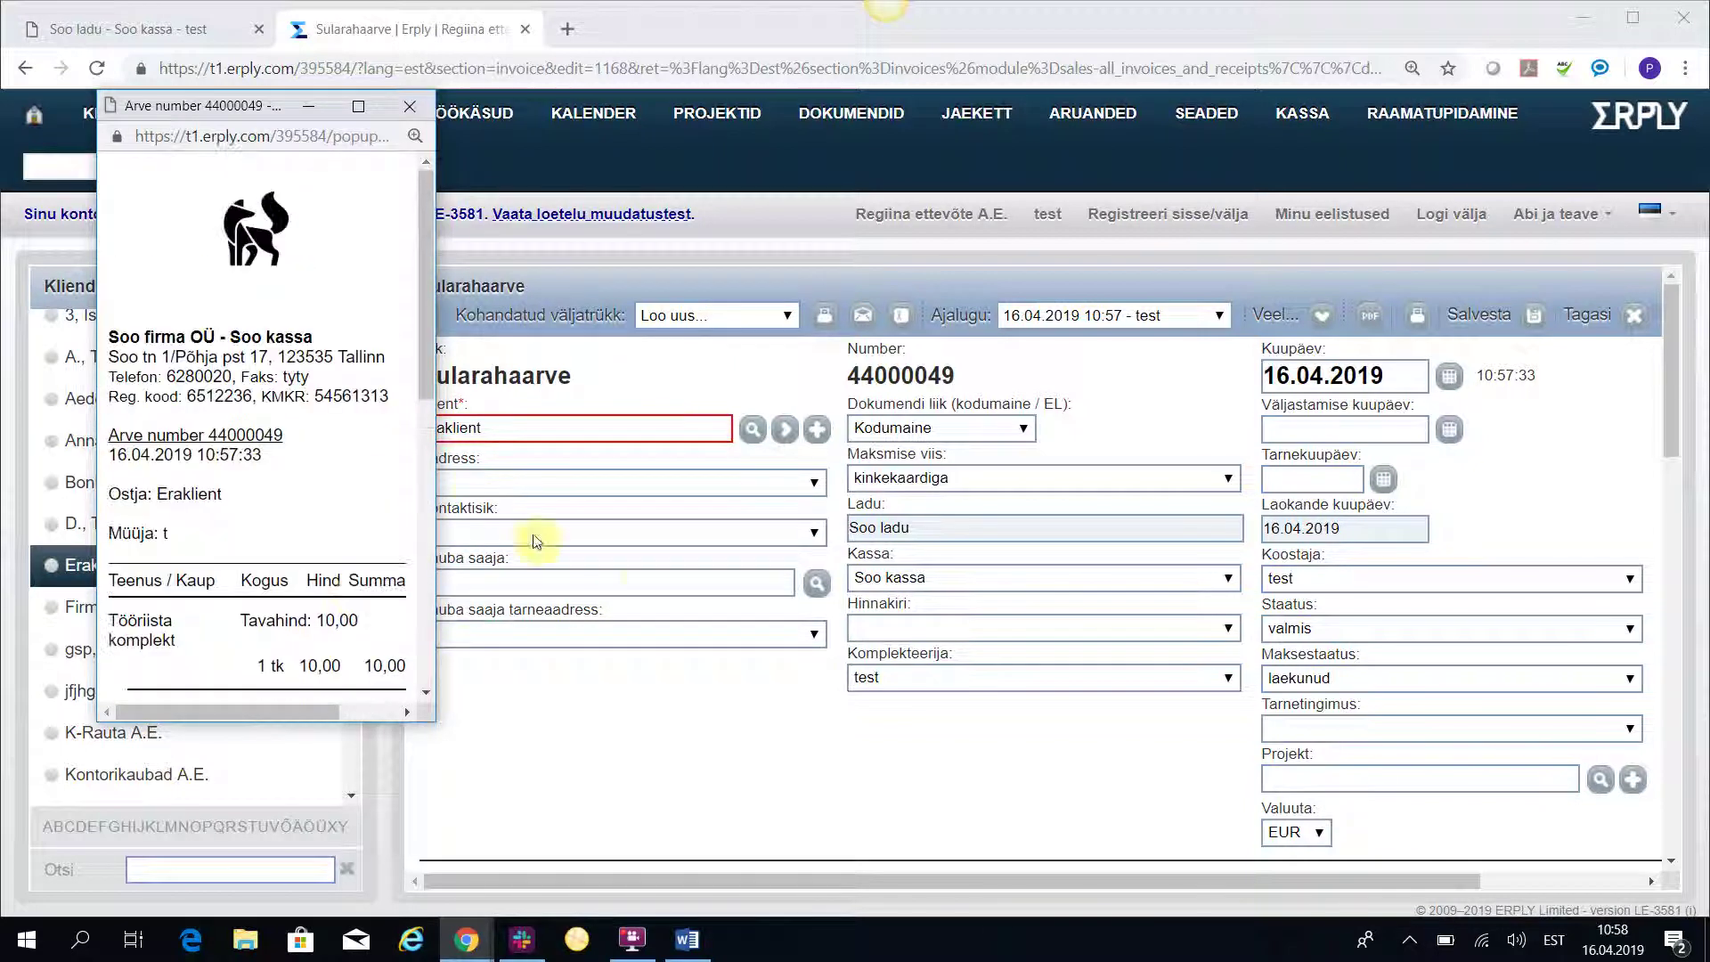
left_click(410, 105)
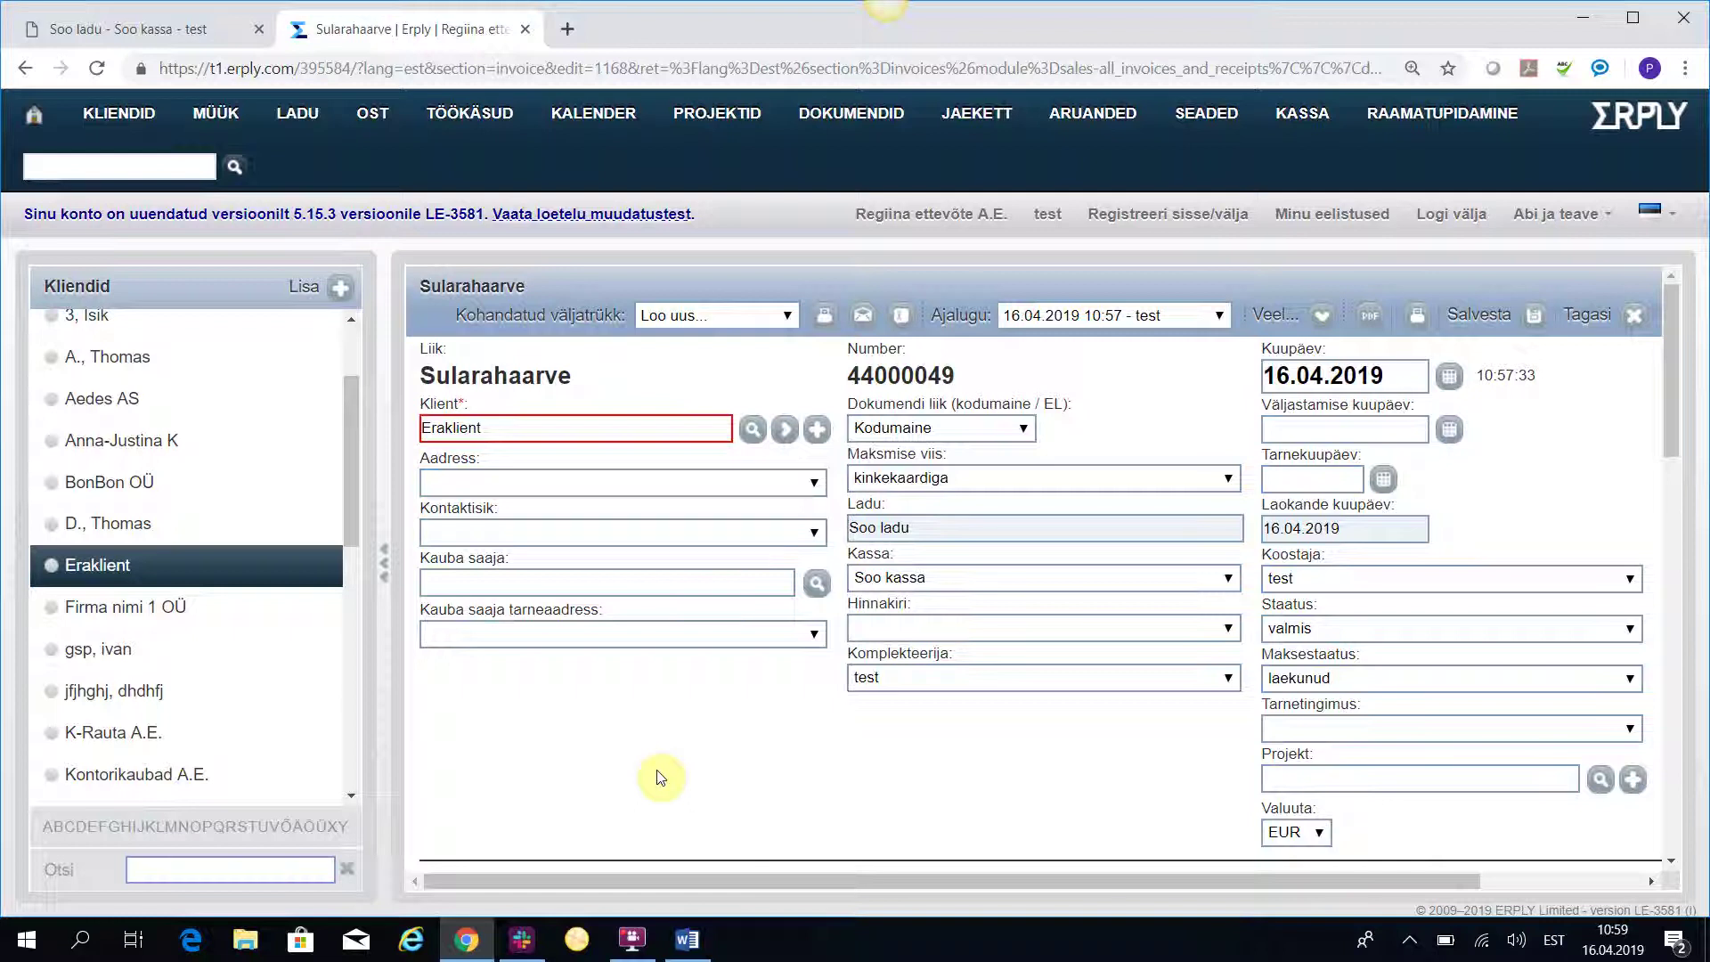
left_click(633, 940)
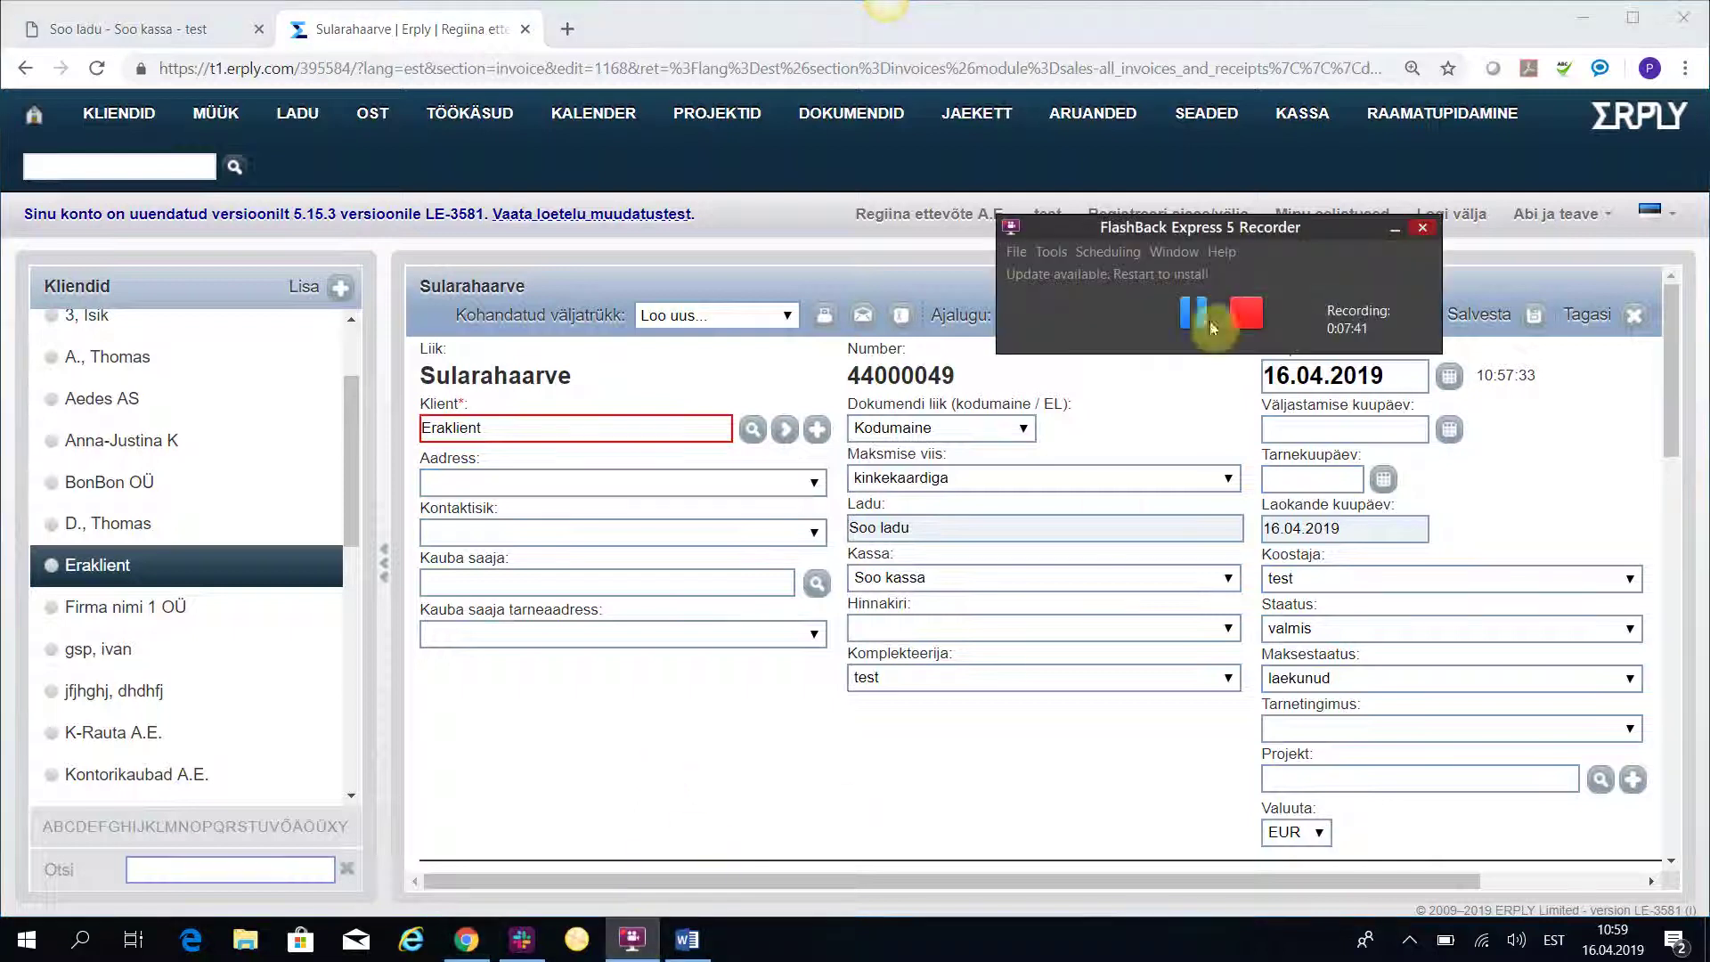